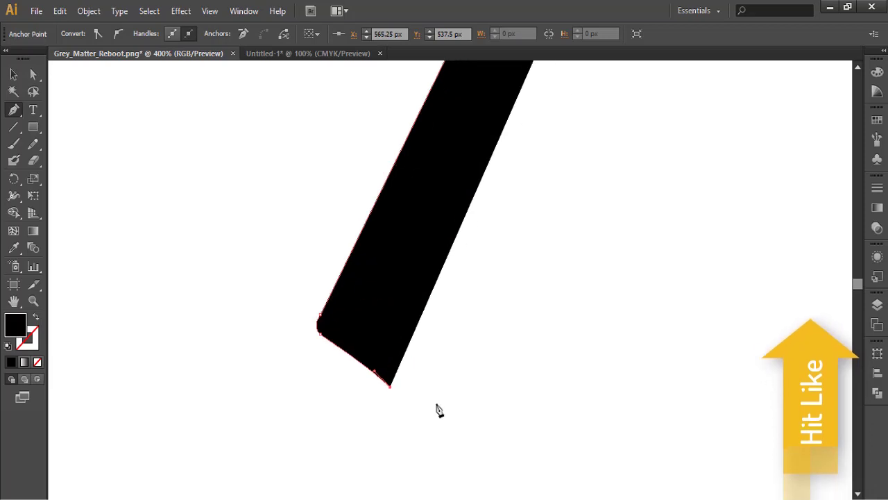
- Add two rounded toe curves to the left foot with the Pen tool and switch the artwork to outline view
{"action": "left_click", "coordinate": [438, 387]}
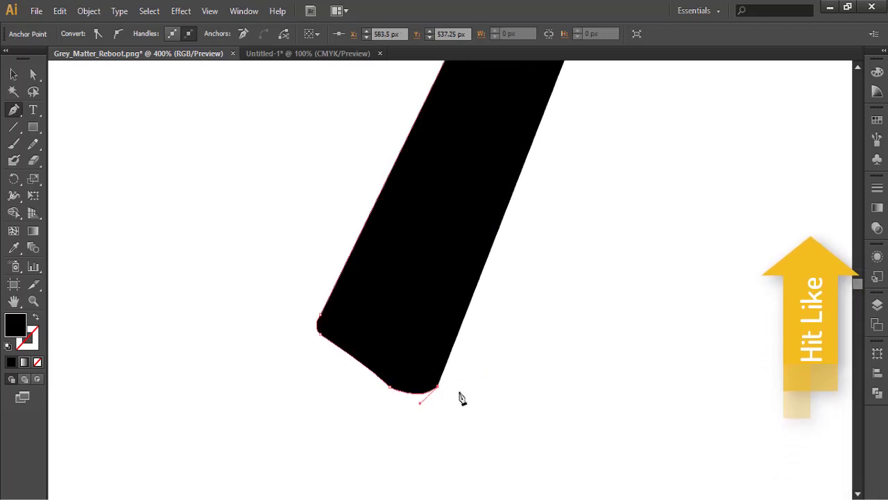
{"action": "left_click", "coordinate": [493, 374]}
{"action": "left_click", "coordinate": [877, 304]}
{"action": "key", "text": "ctrl+y"}
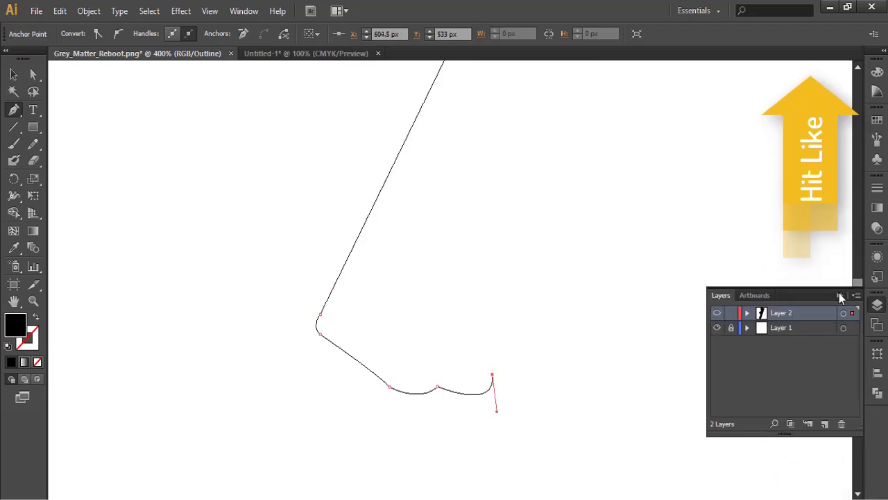
{"action": "left_click", "coordinate": [840, 295]}
- Draw the left foot's last toe and curve the path back over the top of the foot to the ankle
{"action": "left_click_drag", "start_coordinate": [538, 392], "coordinate": [514, 362]}
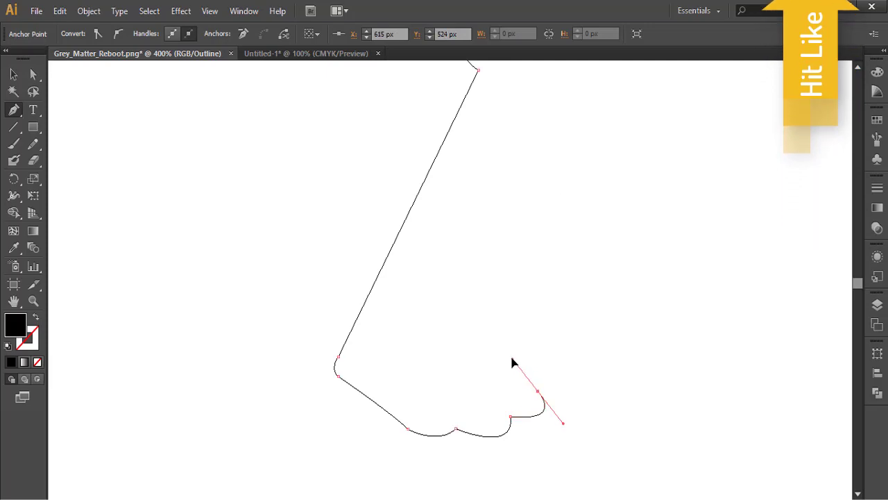
{"action": "left_click", "coordinate": [538, 393]}
{"action": "left_click_drag", "start_coordinate": [450, 346], "coordinate": [380, 335]}
{"action": "left_click", "coordinate": [450, 345]}
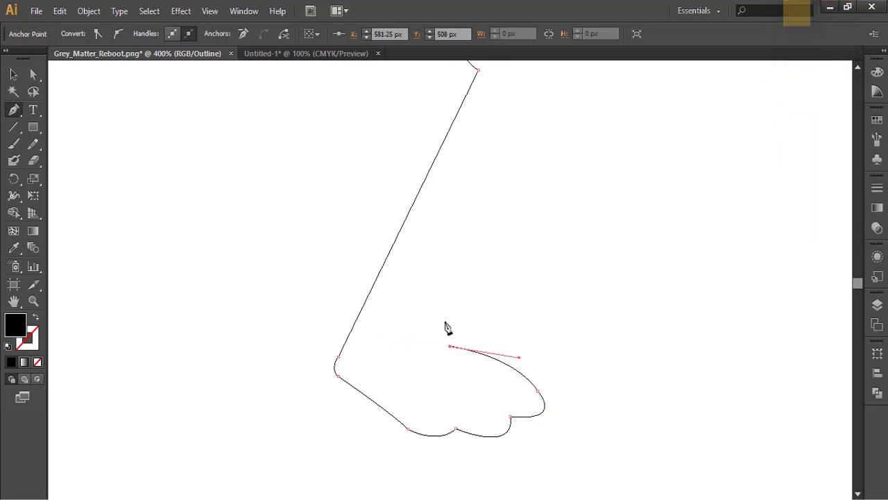
{"action": "left_click_drag", "start_coordinate": [444, 318], "coordinate": [446, 293]}
- Extend the path up the inner edge of the left leg and across the shallow curve between the legs
{"action": "left_click_drag", "start_coordinate": [500, 313], "coordinate": [429, 467]}
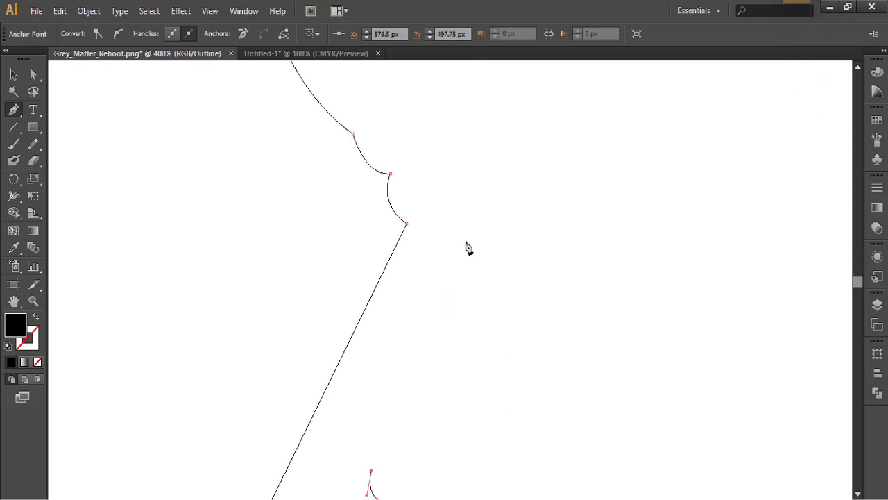
{"action": "left_click", "coordinate": [463, 243]}
{"action": "key", "text": "ctrl+z"}
{"action": "left_click_drag", "start_coordinate": [463, 243], "coordinate": [512, 160]}
{"action": "left_click", "coordinate": [463, 243]}
{"action": "left_click_drag", "start_coordinate": [464, 244], "coordinate": [422, 346]}
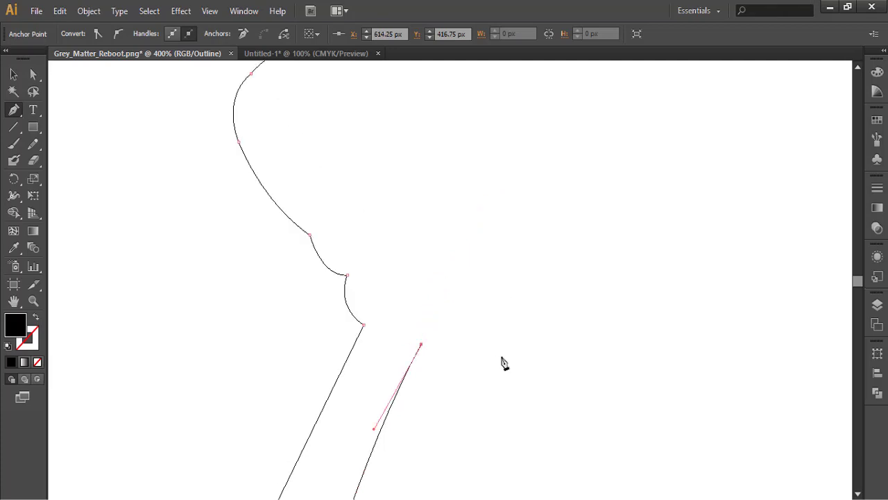
{"action": "left_click_drag", "start_coordinate": [517, 342], "coordinate": [539, 326]}
{"action": "key", "text": "ctrl+z"}
{"action": "left_click_drag", "start_coordinate": [496, 348], "coordinate": [526, 342]}
- Draw the inner edge of the right leg down to its heel and along the sole to the toes
{"action": "left_click_drag", "start_coordinate": [502, 392], "coordinate": [497, 163]}
{"action": "left_click_drag", "start_coordinate": [490, 378], "coordinate": [376, 359]}
{"action": "left_click", "coordinate": [491, 378]}
{"action": "left_click_drag", "start_coordinate": [431, 392], "coordinate": [435, 397]}
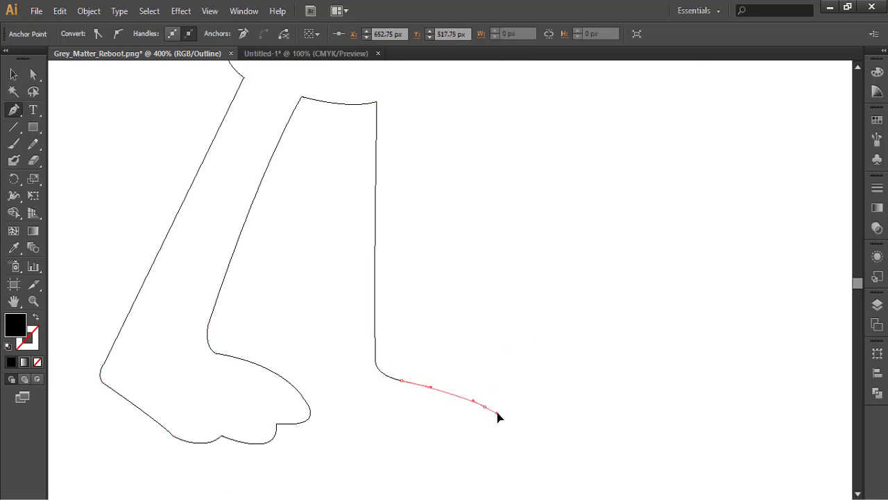
- Draw the rounded toes of the right foot and curve the path back over the foot's top
{"action": "left_click_drag", "start_coordinate": [527, 390], "coordinate": [530, 382]}
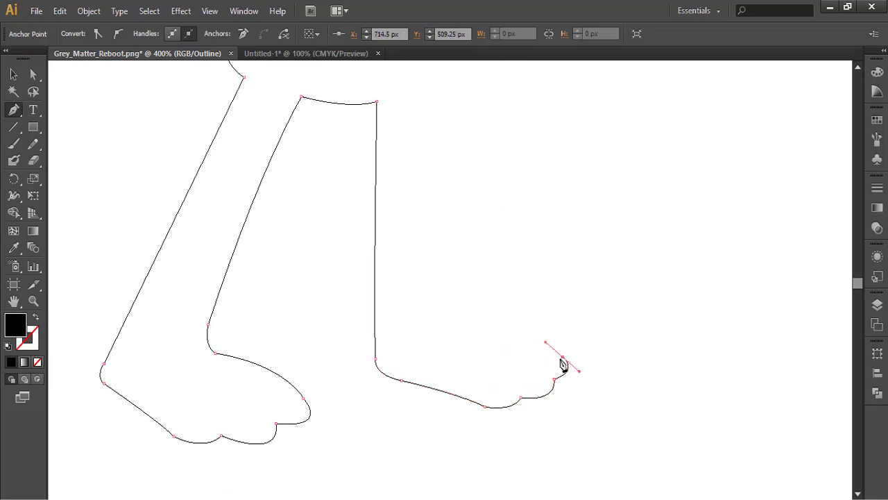
{"action": "left_click", "coordinate": [562, 358]}
{"action": "left_click_drag", "start_coordinate": [485, 357], "coordinate": [557, 379]}
{"action": "left_click_drag", "start_coordinate": [519, 331], "coordinate": [450, 338]}
{"action": "left_click", "coordinate": [519, 331]}
- Curve the path around the right ankle and up the outer edge of the leg, ending in a corner at the hem
{"action": "left_click_drag", "start_coordinate": [536, 247], "coordinate": [513, 375]}
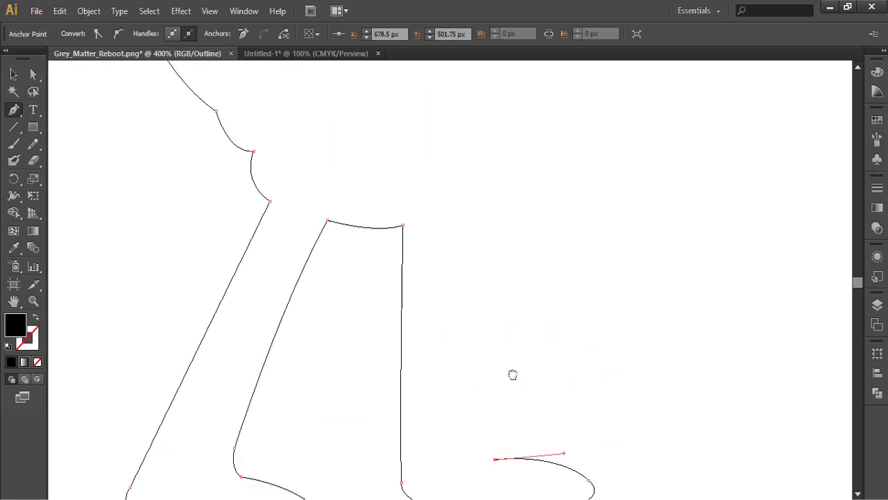
{"action": "left_click_drag", "start_coordinate": [465, 393], "coordinate": [465, 362]}
{"action": "left_click", "coordinate": [465, 394]}
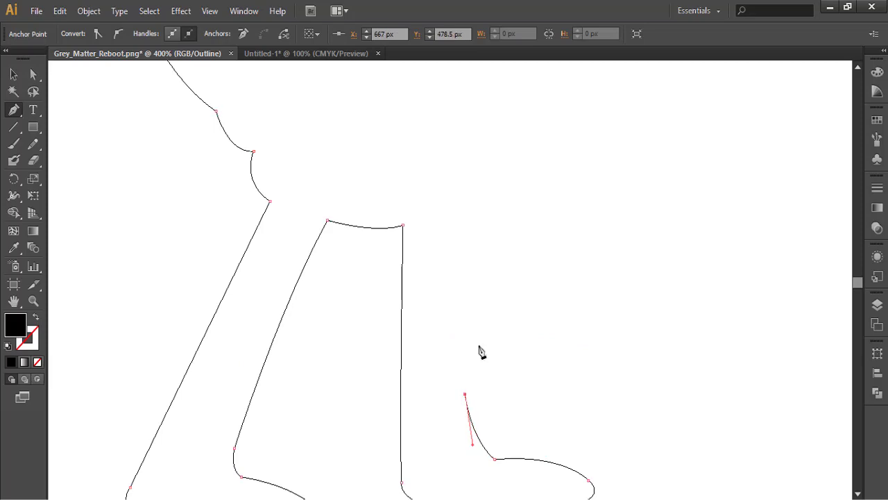
{"action": "scroll", "coordinate": [484, 298], "scroll_direction": "up", "scroll_amount": 1}
{"action": "left_click_drag", "start_coordinate": [451, 232], "coordinate": [451, 214]}
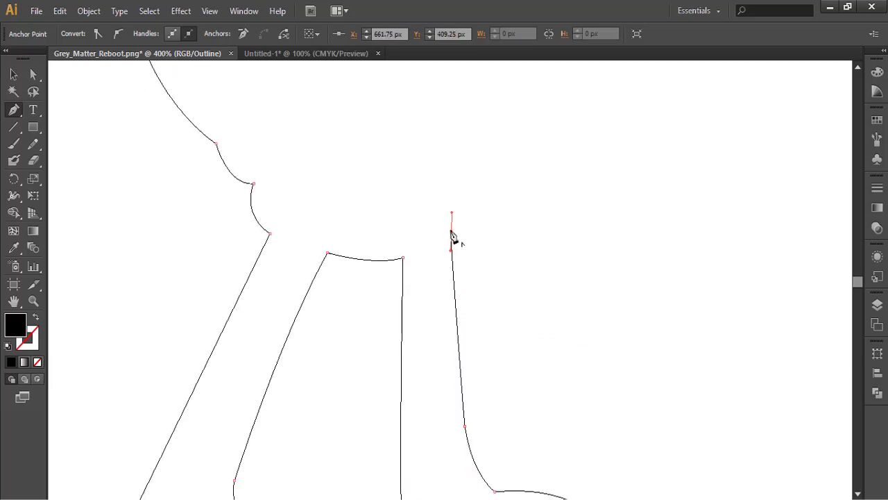
{"action": "left_click", "coordinate": [451, 232]}
- Draw the small hem curve above the right leg and the bulging right side of the torso up to the neck
{"action": "left_click_drag", "start_coordinate": [495, 249], "coordinate": [532, 363]}
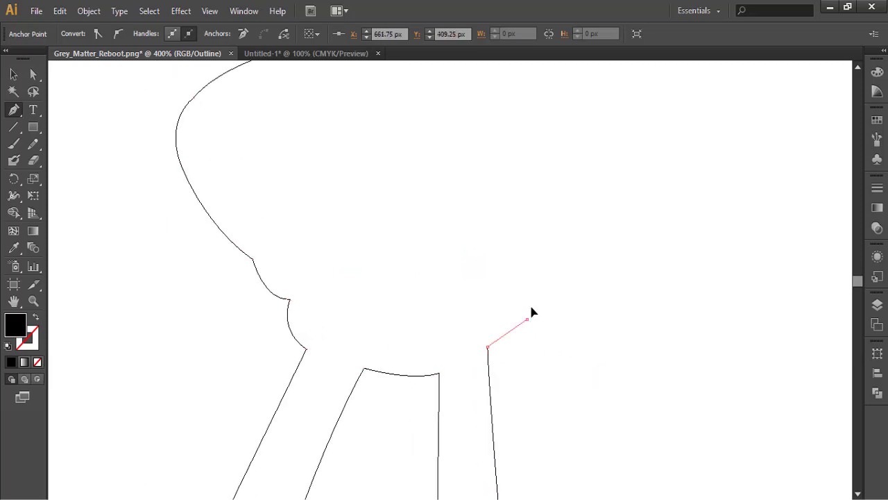
{"action": "left_click_drag", "start_coordinate": [531, 307], "coordinate": [540, 274]}
{"action": "left_click", "coordinate": [528, 319]}
{"action": "left_click_drag", "start_coordinate": [585, 232], "coordinate": [630, 259]}
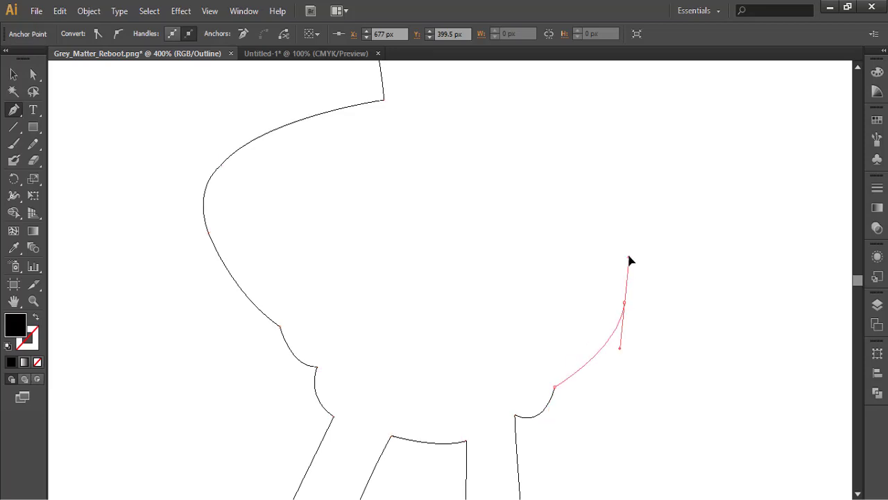
{"action": "left_click_drag", "start_coordinate": [635, 326], "coordinate": [605, 460]}
{"action": "left_click", "coordinate": [595, 437]}
{"action": "left_click_drag", "start_coordinate": [555, 382], "coordinate": [635, 285]}
{"action": "scroll", "coordinate": [585, 321], "scroll_direction": "up", "scroll_amount": 3}
{"action": "left_click_drag", "start_coordinate": [563, 274], "coordinate": [503, 240]}
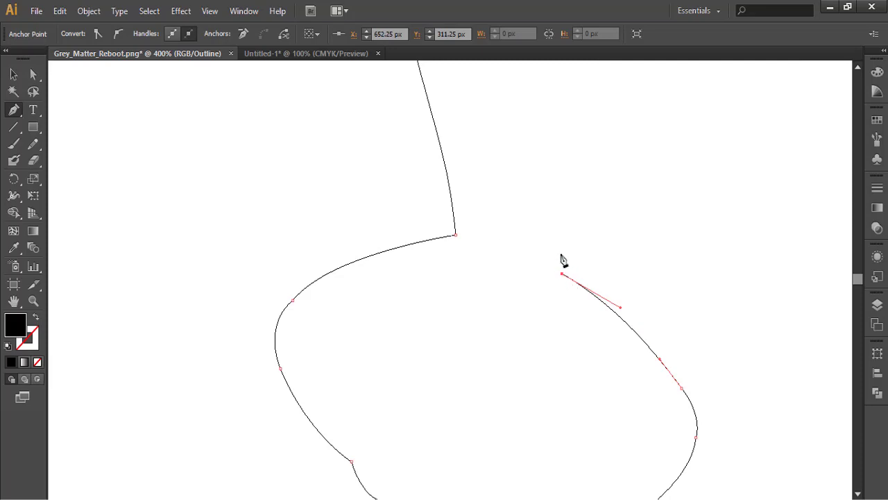
- Add the short neck edge, the curved chin and the short ledge at the mouth corner to the body outline
{"action": "left_click", "coordinate": [561, 255]}
{"action": "left_click_drag", "start_coordinate": [584, 258], "coordinate": [390, 361]}
{"action": "left_click_drag", "start_coordinate": [465, 369], "coordinate": [489, 334]}
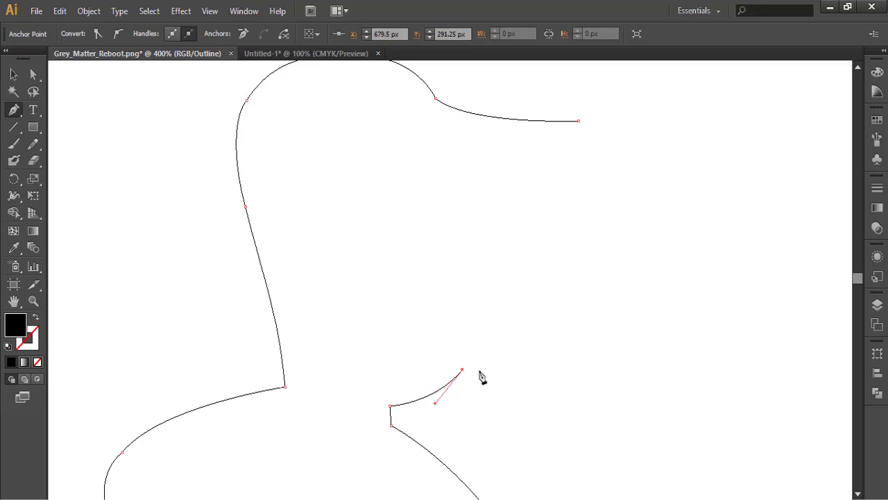
{"action": "left_click", "coordinate": [482, 367]}
{"action": "left_click_drag", "start_coordinate": [558, 339], "coordinate": [542, 338]}
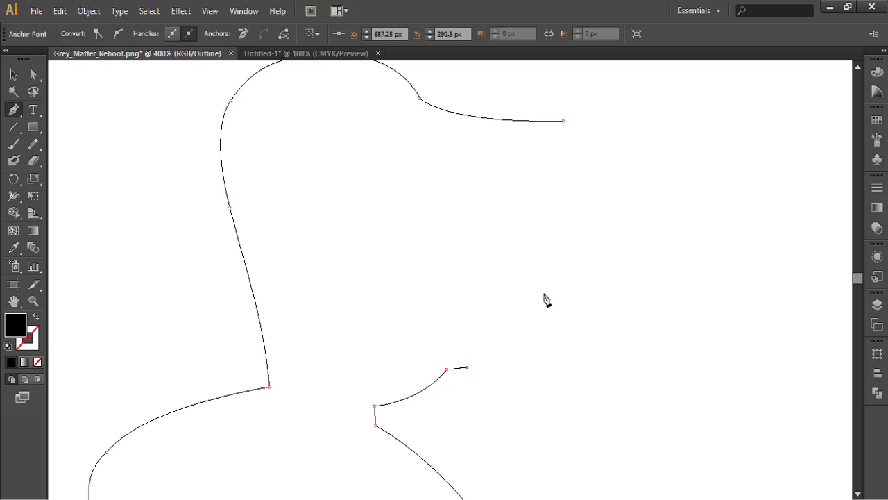
- Draw the cheek and the bulge of the right eye, close the body outline at the forehead and deselect it
{"action": "left_click_drag", "start_coordinate": [542, 292], "coordinate": [563, 357]}
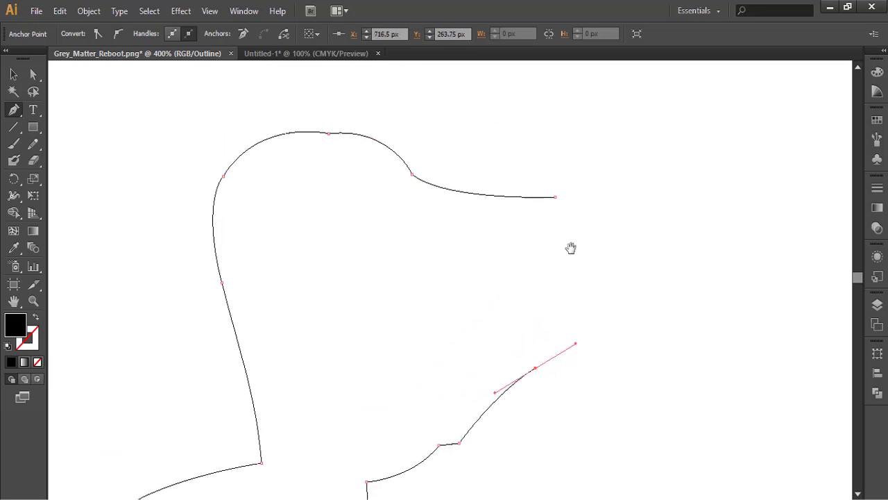
{"action": "left_click_drag", "start_coordinate": [607, 258], "coordinate": [592, 182]}
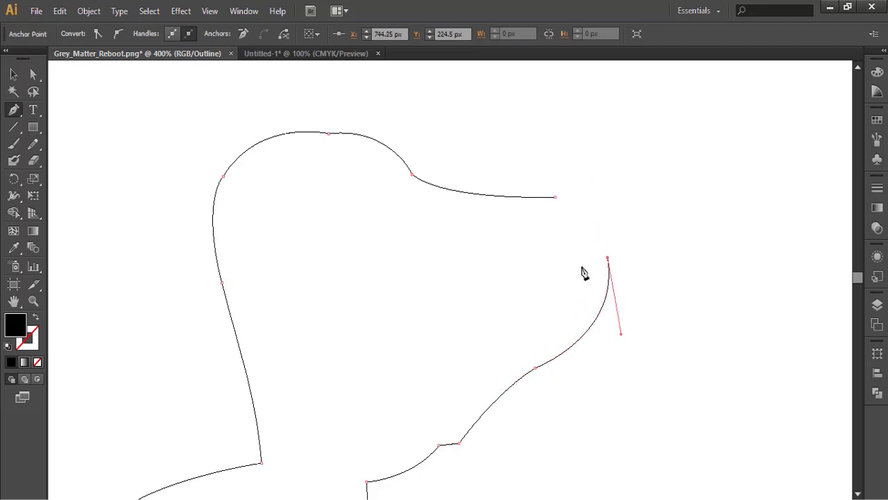
{"action": "mouse_move", "coordinate": [558, 220]}
{"action": "left_mouse_down"}
{"action": "mouse_move", "coordinate": [619, 263]}
{"action": "mouse_move", "coordinate": [607, 240]}
{"action": "mouse_move", "coordinate": [567, 233]}
{"action": "left_mouse_up"}
{"action": "left_click", "coordinate": [530, 197], "text": "ctrl"}
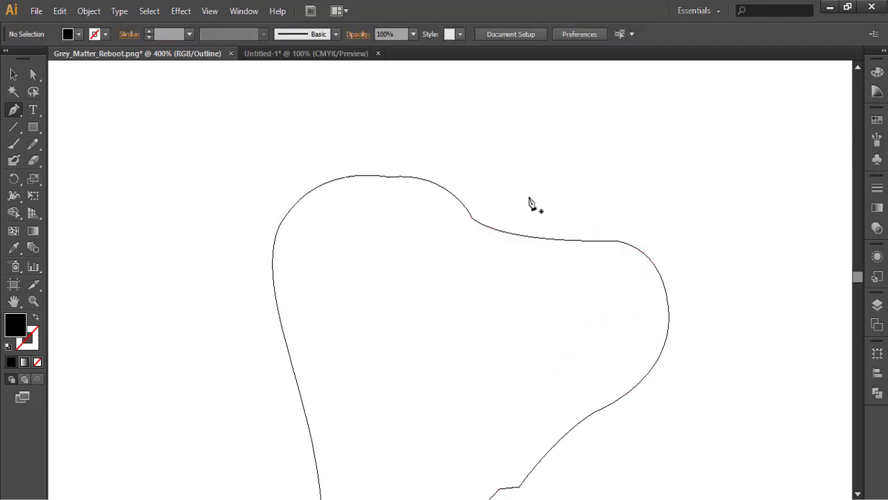
- Start an inner face path at the top of the head and run it inside the back of the head to the neck
{"action": "left_click_drag", "start_coordinate": [351, 218], "coordinate": [352, 258]}
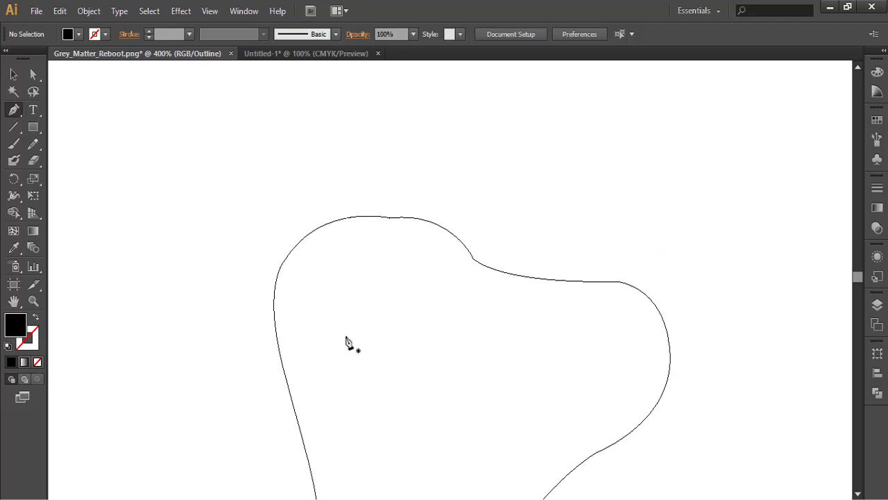
{"action": "scroll", "coordinate": [355, 381], "scroll_direction": "up", "scroll_amount": 3}
{"action": "scroll", "coordinate": [355, 380], "scroll_direction": "left", "scroll_amount": 1}
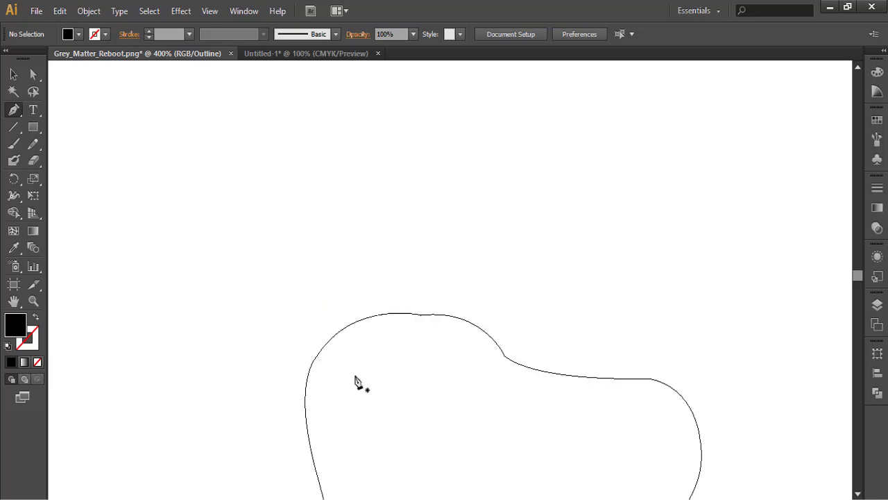
{"action": "left_click", "coordinate": [410, 315]}
{"action": "scroll", "coordinate": [347, 312], "scroll_direction": "down", "scroll_amount": 4}
{"action": "scroll", "coordinate": [347, 312], "scroll_direction": "right", "scroll_amount": 1}
{"action": "left_click_drag", "start_coordinate": [328, 270], "coordinate": [337, 380]}
{"action": "scroll", "coordinate": [367, 369], "scroll_direction": "down", "scroll_amount": 4}
{"action": "scroll", "coordinate": [367, 369], "scroll_direction": "right", "scroll_amount": 1}
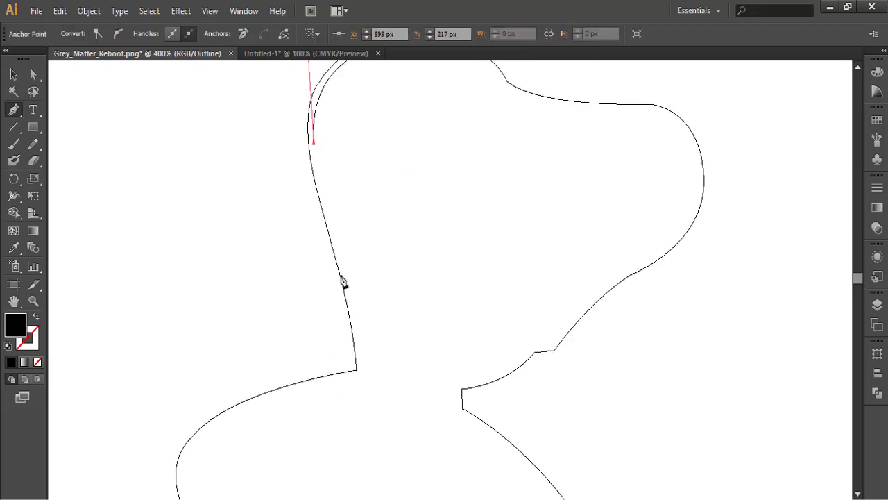
{"action": "left_click_drag", "start_coordinate": [358, 338], "coordinate": [364, 377]}
{"action": "key", "text": "ctrl+z"}
{"action": "left_click_drag", "start_coordinate": [342, 263], "coordinate": [304, 372]}
{"action": "left_click", "coordinate": [360, 340]}
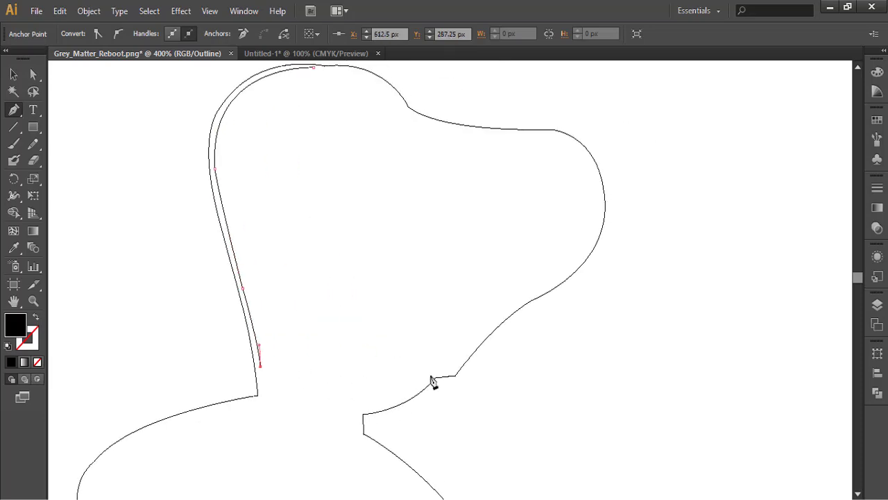
- Curve the inner face path along the chin and add a thin crescent-shaped mouth
{"action": "left_click_drag", "start_coordinate": [431, 377], "coordinate": [522, 298]}
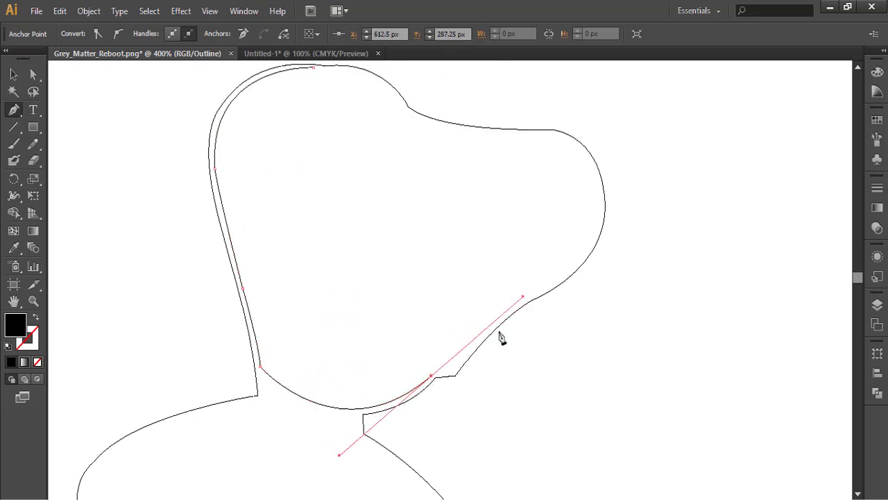
{"action": "left_click", "coordinate": [431, 377]}
{"action": "left_click_drag", "start_coordinate": [337, 331], "coordinate": [318, 282]}
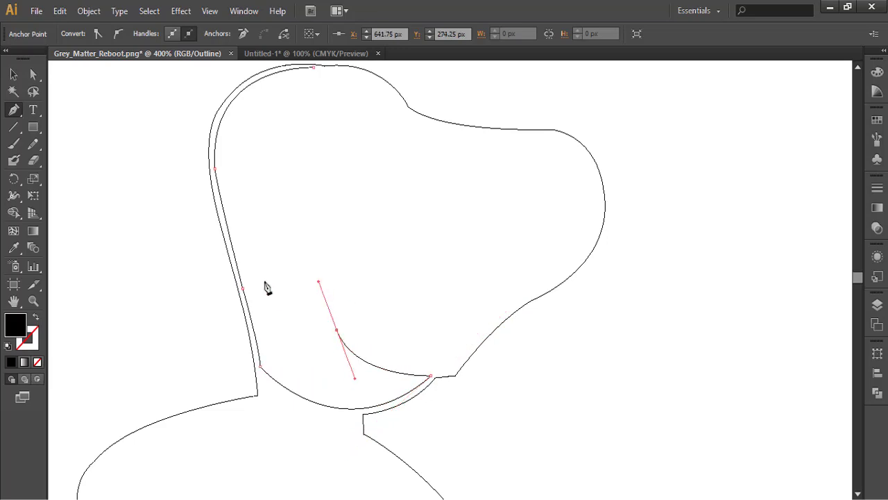
{"action": "left_click_drag", "start_coordinate": [453, 377], "coordinate": [536, 364]}
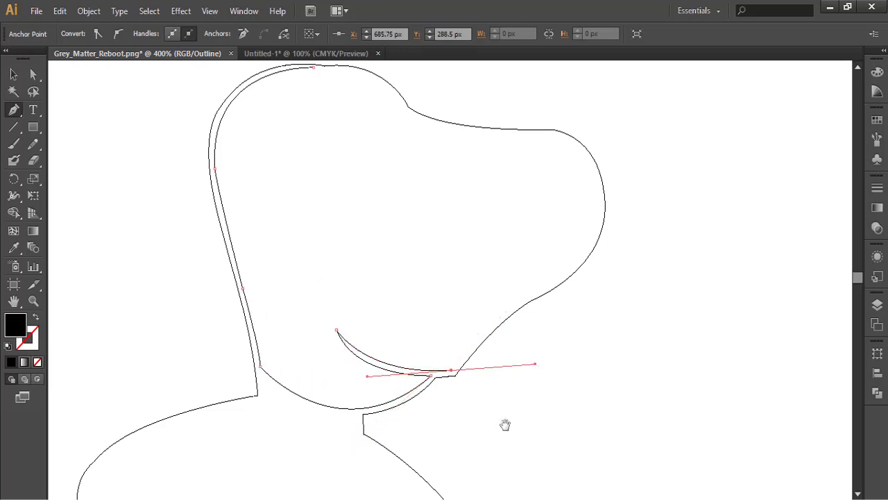
- Continue the inner face path along the cheek and around the inner side of the right eye to the forehead line
{"action": "scroll", "coordinate": [419, 473], "scroll_direction": "up", "scroll_amount": 1}
{"action": "scroll", "coordinate": [420, 472], "scroll_direction": "right", "scroll_amount": 2}
{"action": "scroll", "coordinate": [464, 386], "scroll_direction": "up", "scroll_amount": 1}
{"action": "scroll", "coordinate": [464, 387], "scroll_direction": "right", "scroll_amount": 1}
{"action": "left_click_drag", "start_coordinate": [474, 361], "coordinate": [527, 333]}
{"action": "left_click", "coordinate": [474, 360]}
{"action": "left_click_drag", "start_coordinate": [401, 277], "coordinate": [433, 333]}
{"action": "left_click_drag", "start_coordinate": [434, 351], "coordinate": [420, 273]}
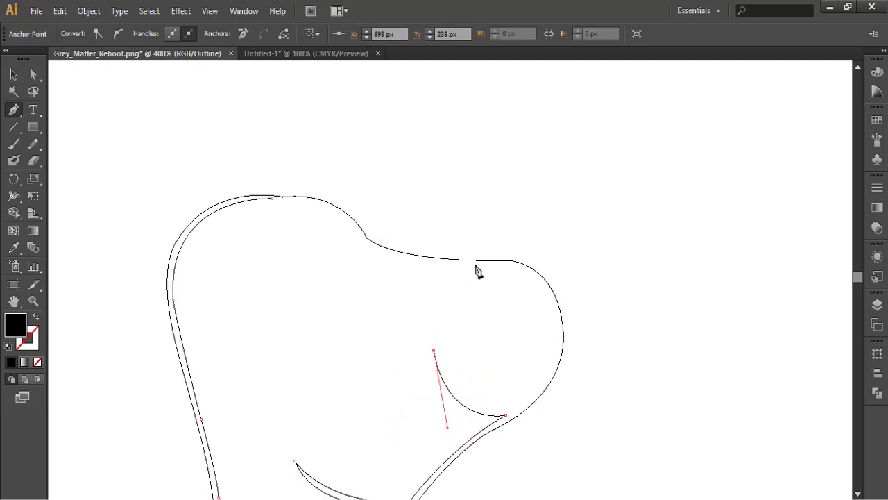
{"action": "left_click_drag", "start_coordinate": [473, 263], "coordinate": [522, 234]}
{"action": "scroll", "coordinate": [505, 370], "scroll_direction": "up", "scroll_amount": 1}
{"action": "scroll", "coordinate": [505, 370], "scroll_direction": "left", "scroll_amount": 1}
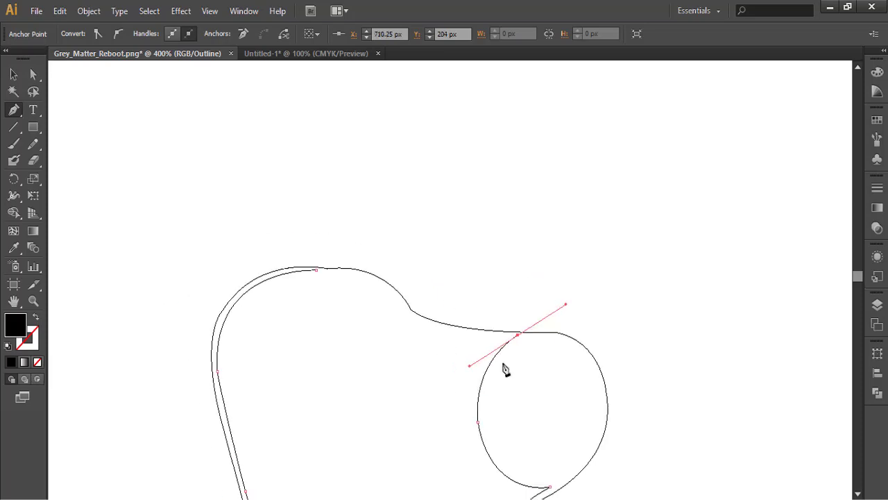
- Draw the U-shaped notch between the two eyes as part of the inner face path
{"action": "left_click", "coordinate": [456, 338]}
{"action": "scroll", "coordinate": [477, 349], "scroll_direction": "down", "scroll_amount": 3}
{"action": "scroll", "coordinate": [467, 363], "scroll_direction": "left", "scroll_amount": 1}
{"action": "left_click_drag", "start_coordinate": [468, 351], "coordinate": [448, 366]}
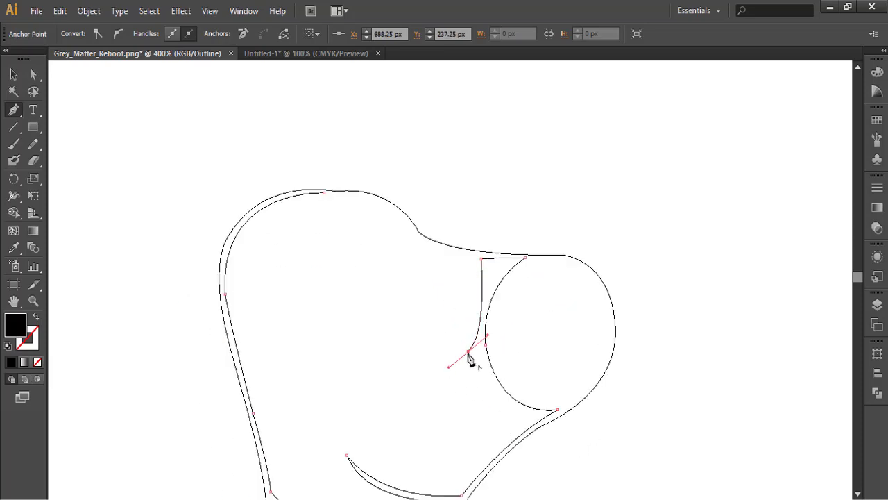
{"action": "scroll", "coordinate": [428, 343], "scroll_direction": "up", "scroll_amount": 1}
{"action": "scroll", "coordinate": [428, 343], "scroll_direction": "left", "scroll_amount": 1}
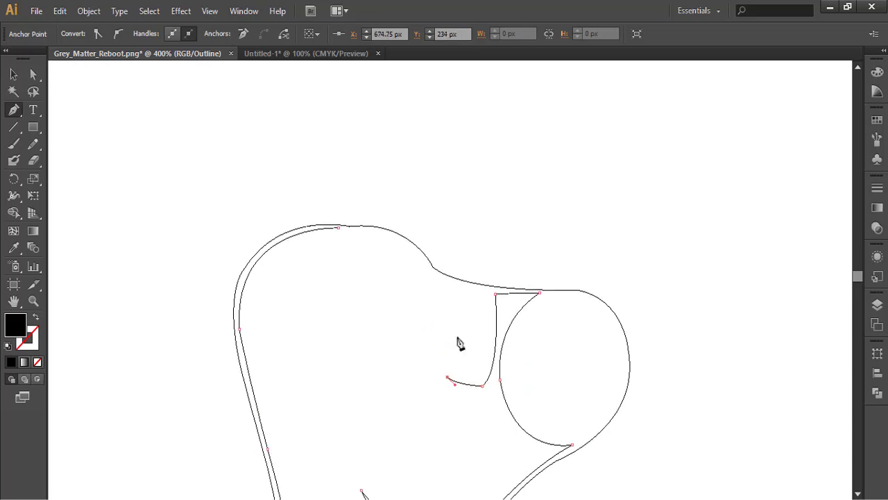
{"action": "left_click_drag", "start_coordinate": [451, 281], "coordinate": [445, 259]}
- Curve the path around the underside and back of the left eye, close it at the head's top and deselect it
{"action": "left_click_drag", "start_coordinate": [403, 431], "coordinate": [343, 440]}
{"action": "left_click_drag", "start_coordinate": [307, 341], "coordinate": [262, 251]}
{"action": "left_click", "coordinate": [306, 341]}
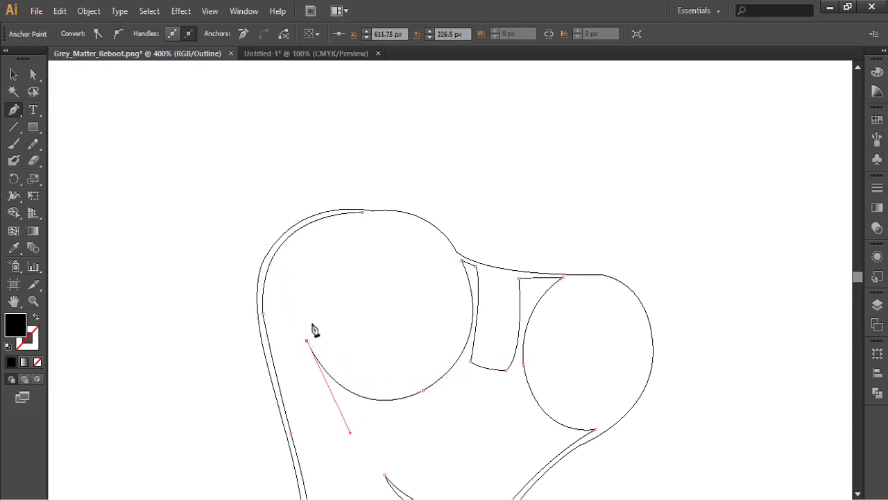
{"action": "left_click_drag", "start_coordinate": [354, 254], "coordinate": [436, 224]}
{"action": "left_click", "coordinate": [483, 194], "text": "ctrl"}
- Draw an ellipse for the left eye and move it inside the round eye contour
{"action": "left_click_drag", "start_coordinate": [486, 275], "coordinate": [507, 232]}
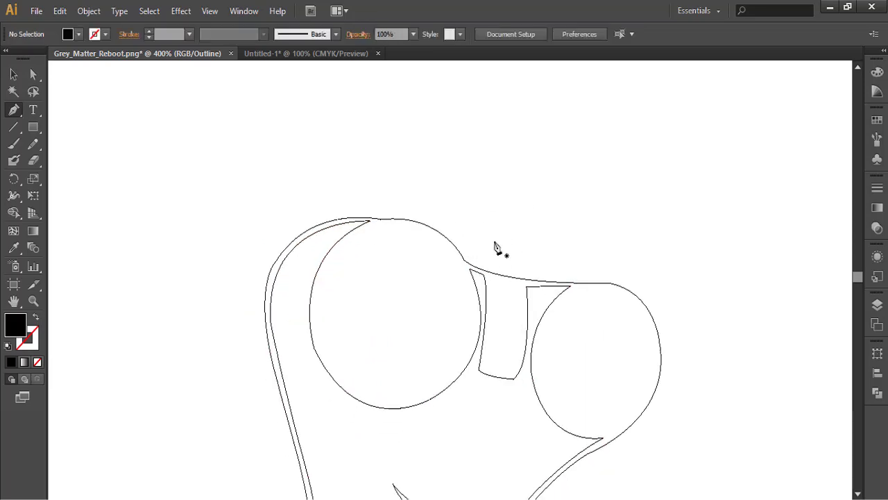
{"action": "key", "text": "l"}
{"action": "left_click_drag", "start_coordinate": [359, 284], "coordinate": [502, 418]}
{"action": "key", "text": "v"}
{"action": "left_click_drag", "start_coordinate": [424, 335], "coordinate": [396, 312]}
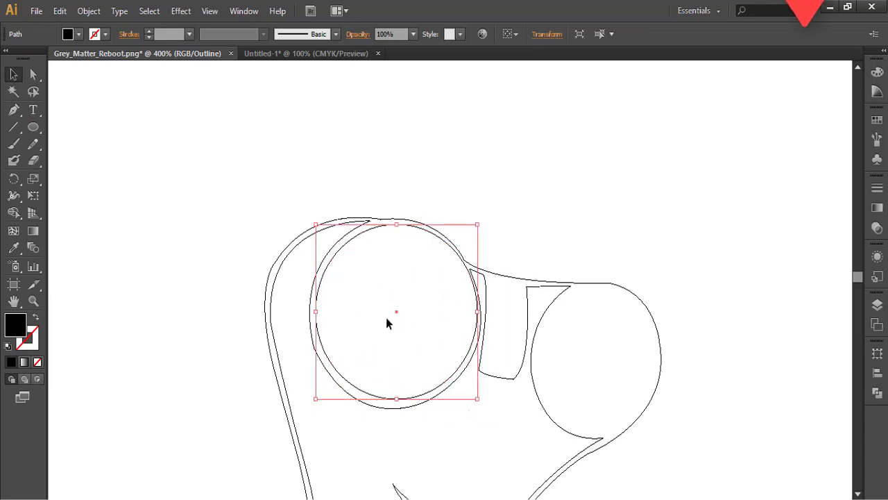
- Nudge the left eye's ellipse down and left, extend its top edge slightly and narrow it from its left side
{"action": "key", "text": "Down"}
{"action": "key", "text": "Left"}
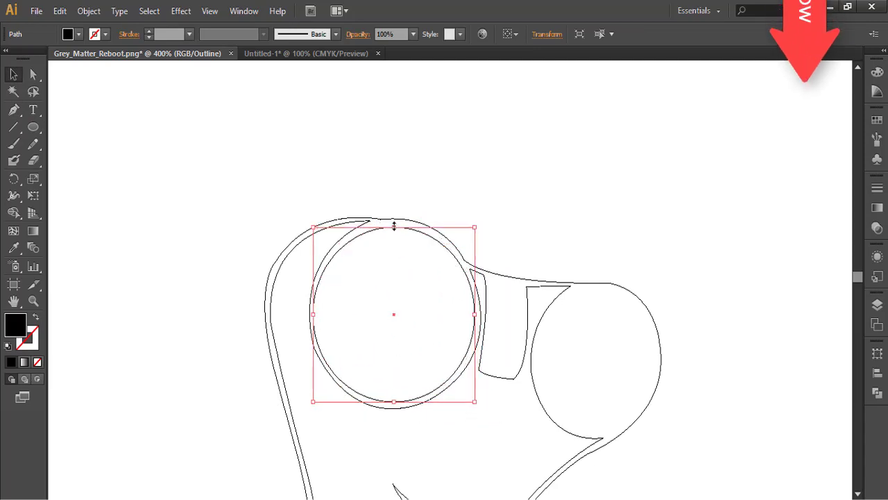
{"action": "left_click_drag", "start_coordinate": [394, 227], "coordinate": [393, 224]}
{"action": "left_click_drag", "start_coordinate": [314, 315], "coordinate": [317, 314]}
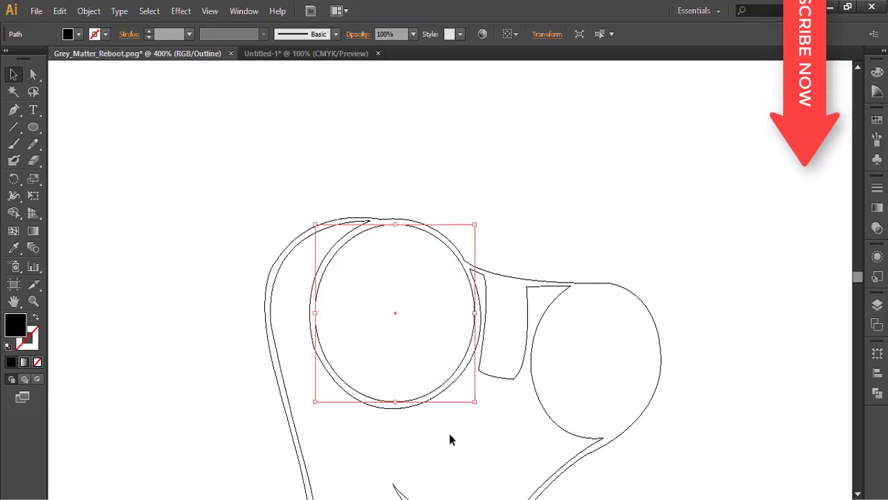
- Duplicate the left eye's ellipse, scale the copy down slightly and centre it inside the original
{"action": "left_click", "coordinate": [450, 427]}
{"action": "left_click", "coordinate": [400, 406]}
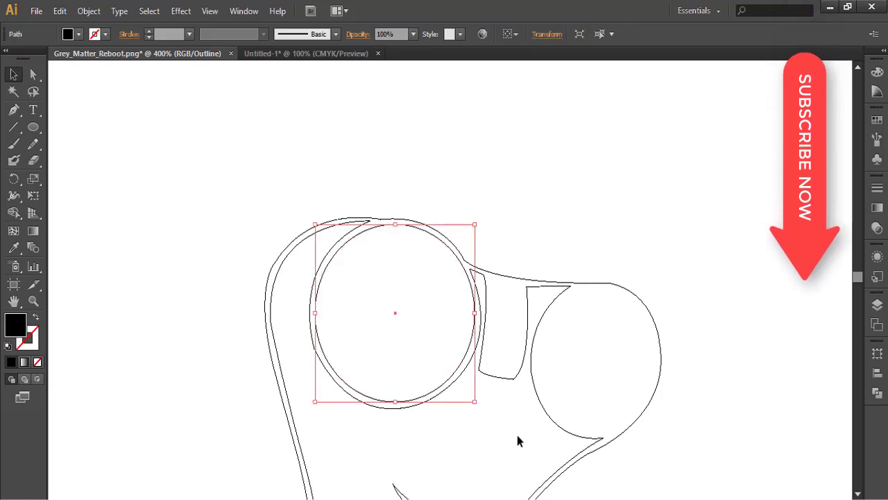
{"action": "key", "text": "ctrl+c"}
{"action": "key", "text": "ctrl+v"}
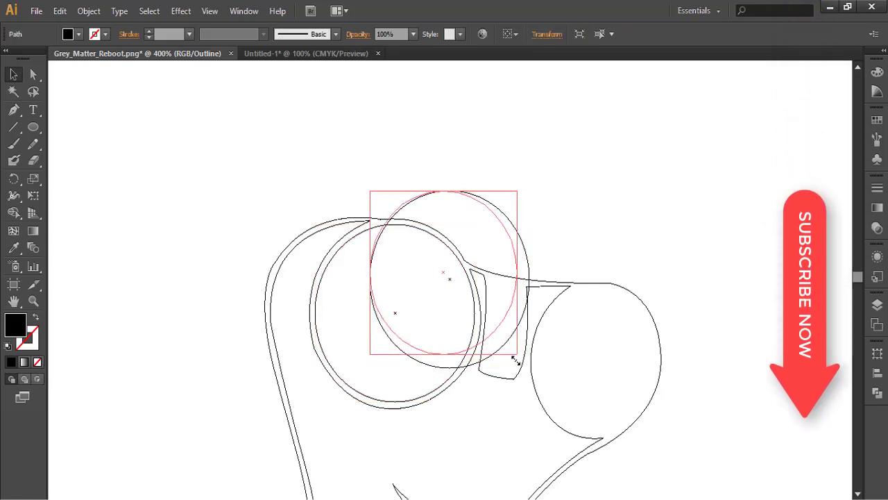
{"action": "left_click_drag", "start_coordinate": [529, 368], "coordinate": [512, 347]}
{"action": "left_click_drag", "start_coordinate": [394, 318], "coordinate": [373, 343]}
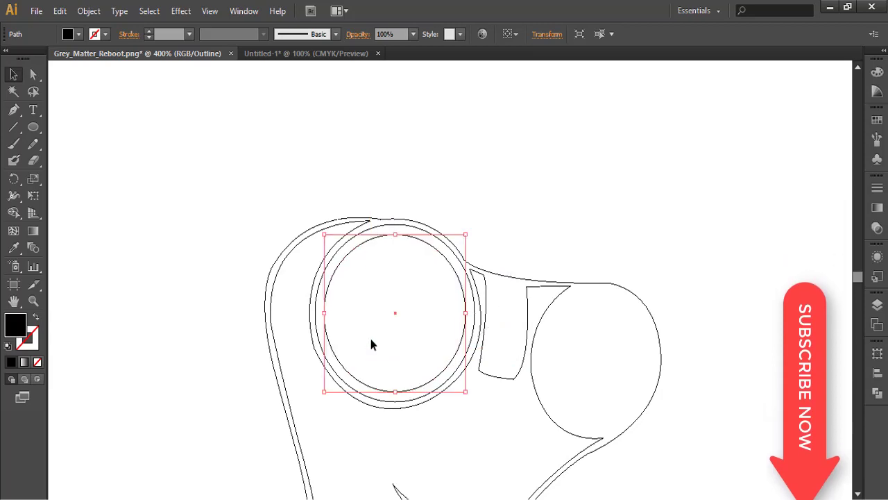
- Refit the smaller ellipse in the left eye by shrinking it, recentring it and extending its top-right corner, bottom and left edges
{"action": "left_click", "coordinate": [465, 393]}
{"action": "left_click", "coordinate": [384, 404]}
{"action": "mouse_move", "coordinate": [466, 392]}
{"action": "left_mouse_down"}
{"action": "mouse_move", "coordinate": [463, 376]}
{"action": "mouse_move", "coordinate": [455, 379]}
{"action": "left_mouse_up"}
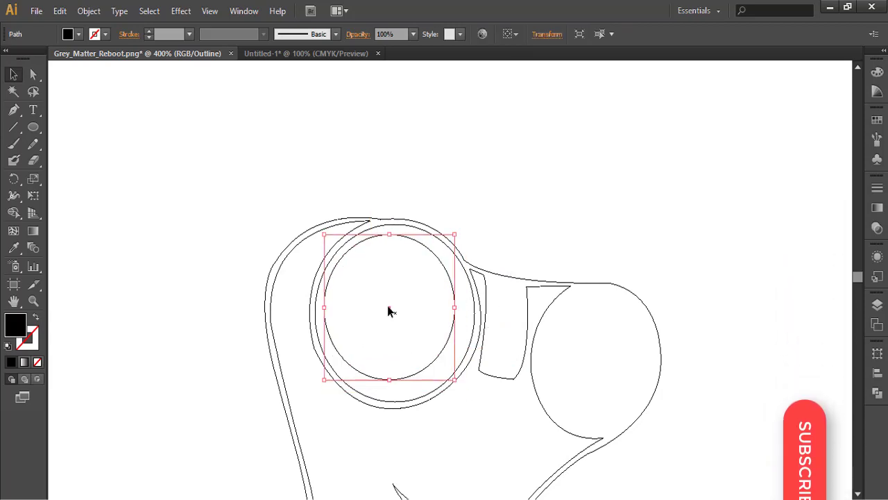
{"action": "left_click_drag", "start_coordinate": [391, 312], "coordinate": [397, 320]}
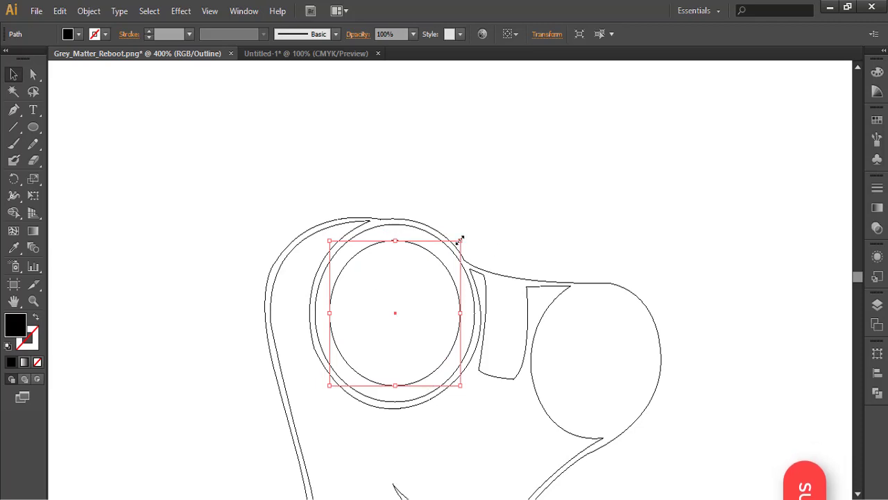
{"action": "left_click_drag", "start_coordinate": [461, 239], "coordinate": [470, 235]}
{"action": "left_click_drag", "start_coordinate": [398, 386], "coordinate": [398, 394]}
{"action": "left_click_drag", "start_coordinate": [331, 315], "coordinate": [329, 315]}
- Duplicate the left eye's inner ellipse, scale the copy down slightly, centre it inside as a thin ring and deselect it
{"action": "key", "text": "ctrl+c"}
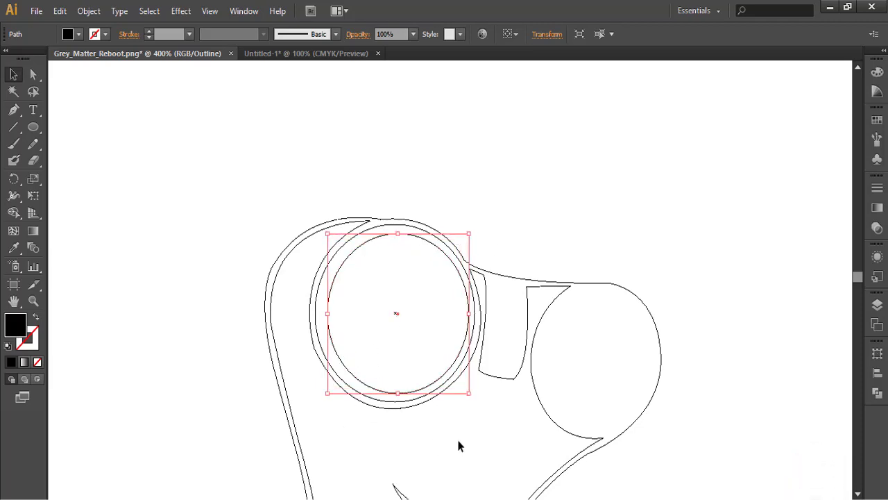
{"action": "left_click", "coordinate": [453, 420]}
{"action": "key", "text": "ctrl+v"}
{"action": "left_click_drag", "start_coordinate": [521, 360], "coordinate": [514, 353]}
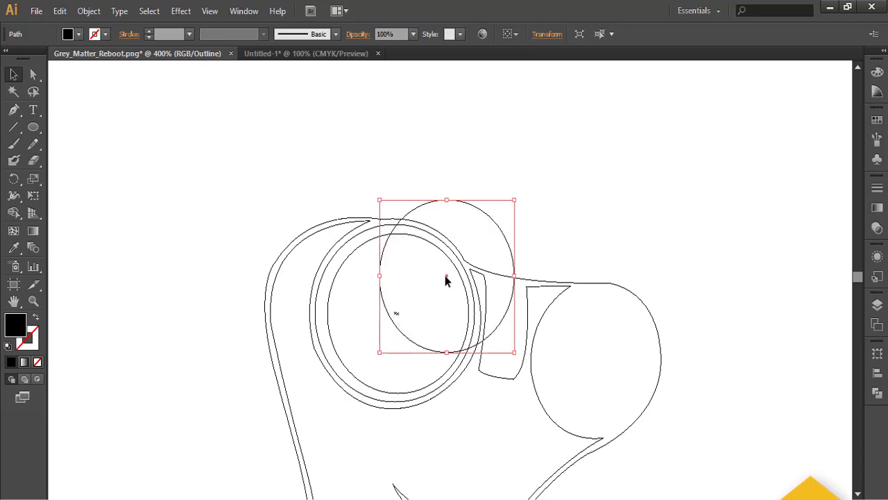
{"action": "left_click_drag", "start_coordinate": [395, 313], "coordinate": [399, 314]}
{"action": "left_click", "coordinate": [441, 448]}
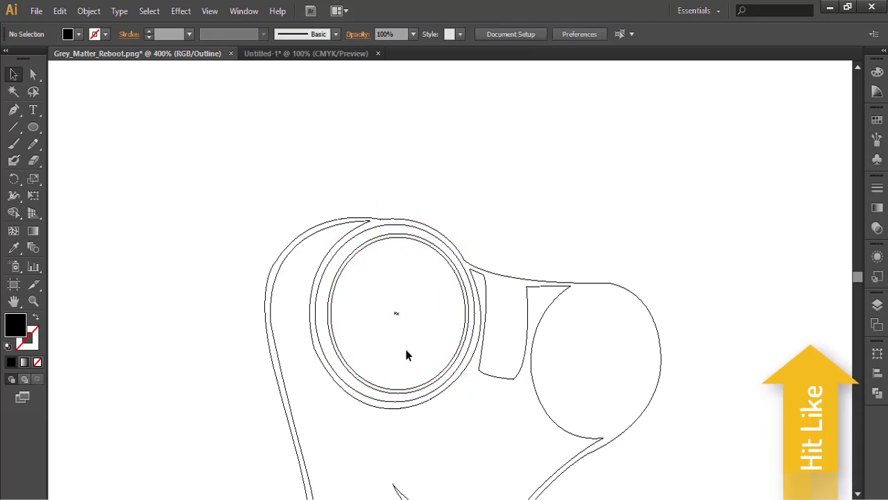
- Draw a closed, bean-shaped pupil with the Pen tool in the upper part of the left eye and deselect it
{"action": "key", "text": "p"}
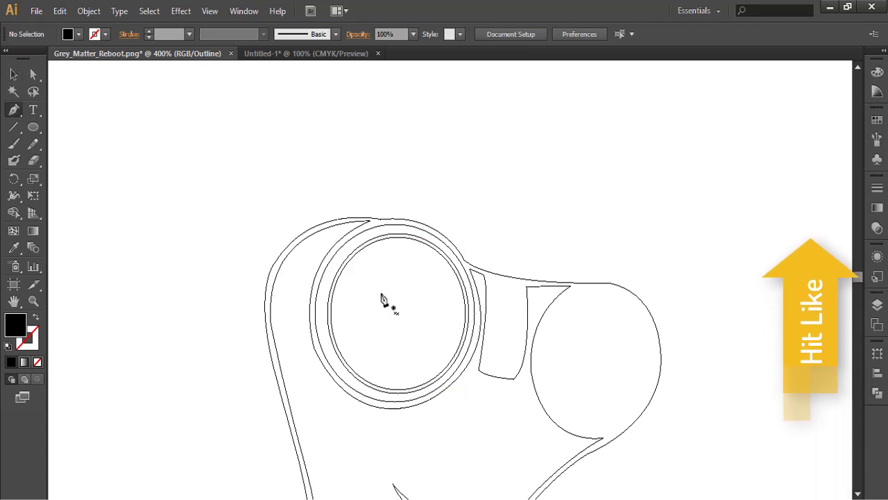
{"action": "left_click", "coordinate": [388, 281]}
{"action": "left_click_drag", "start_coordinate": [387, 303], "coordinate": [361, 293]}
{"action": "left_click", "coordinate": [522, 217], "text": "ctrl"}
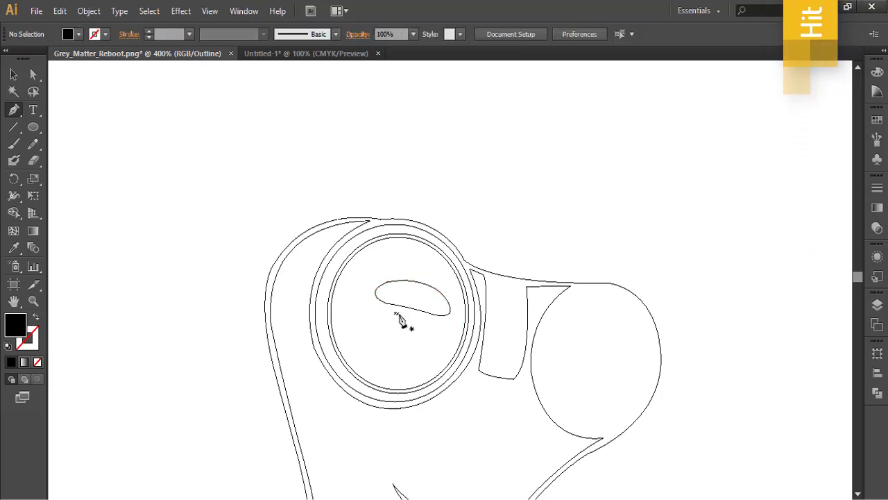
- Offset the left pupil's path by 2 px with Round joins to give it a surrounding outline, and deselect
{"action": "key", "text": "v"}
{"action": "left_click", "coordinate": [415, 281]}
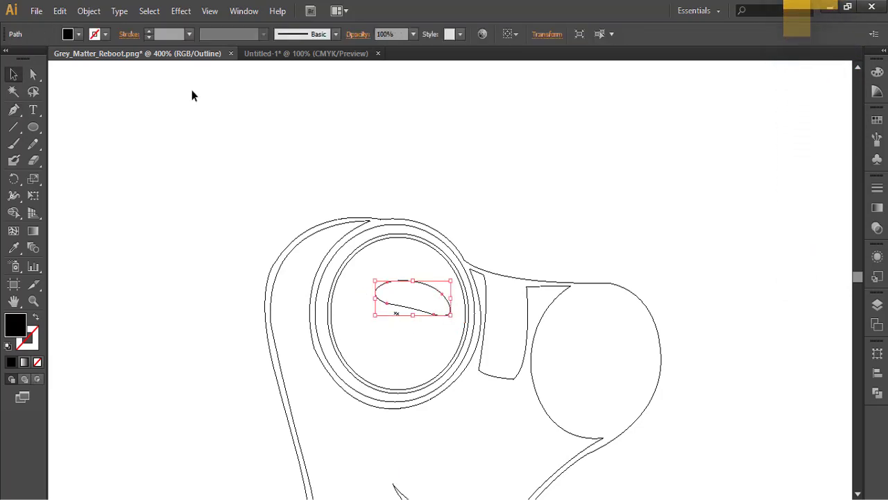
{"action": "left_click", "coordinate": [89, 10]}
{"action": "mouse_move", "coordinate": [169, 303]}
{"action": "left_click", "coordinate": [295, 345]}
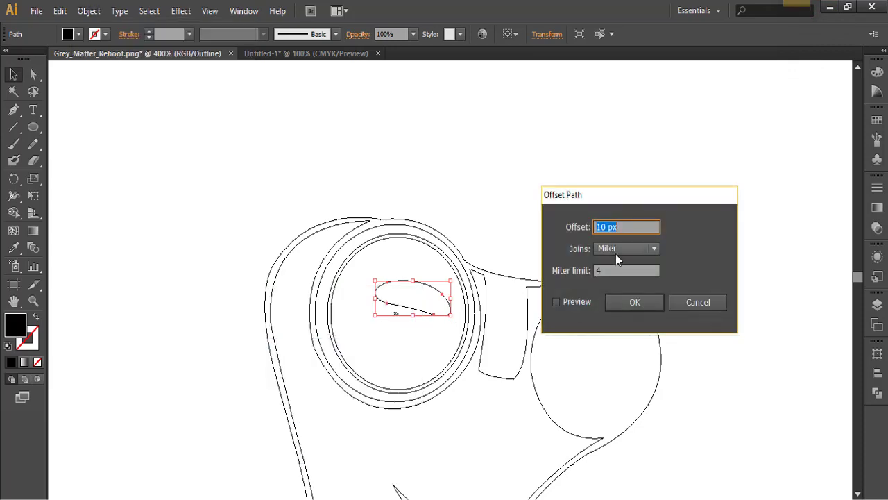
{"action": "left_click", "coordinate": [620, 250]}
{"action": "left_click", "coordinate": [621, 269]}
{"action": "left_click", "coordinate": [570, 304]}
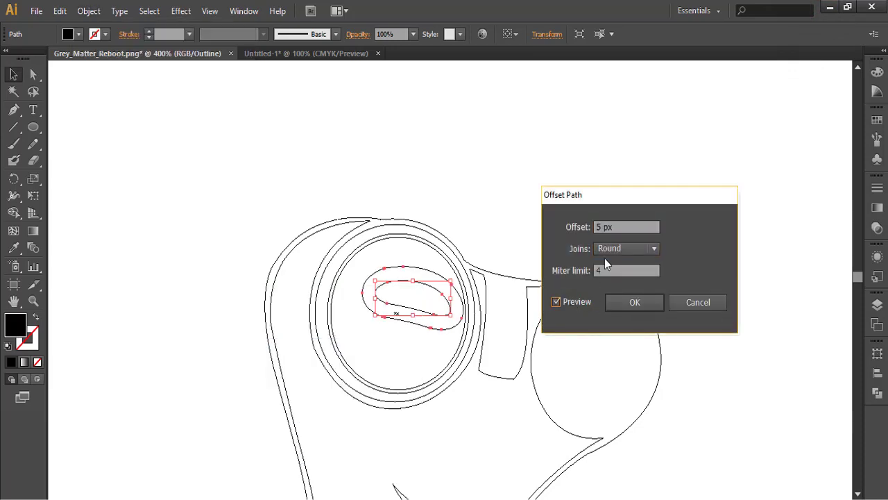
{"action": "left_click", "coordinate": [632, 302]}
{"action": "left_click", "coordinate": [531, 233]}
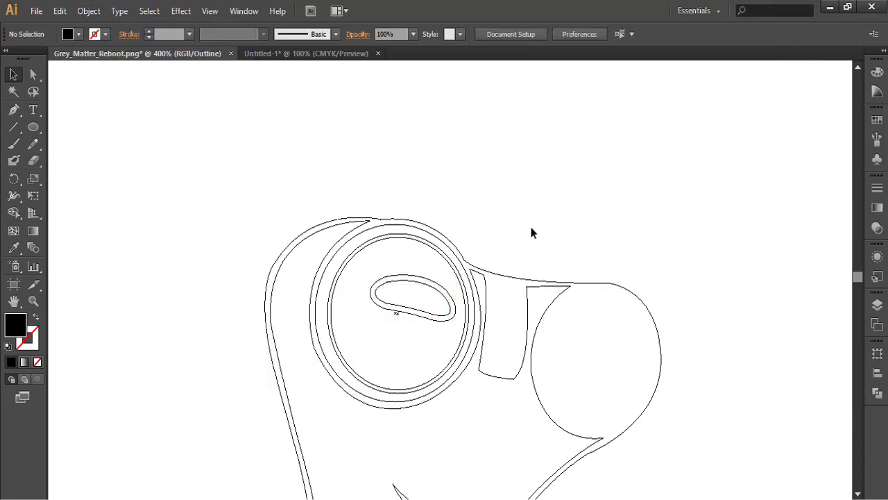
{"action": "left_click", "coordinate": [454, 322]}
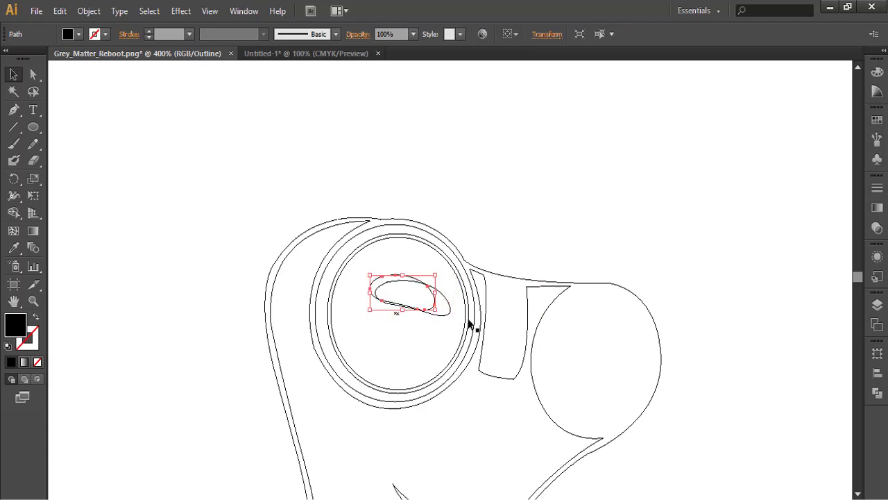
{"action": "left_click", "coordinate": [565, 219]}
- Draw a closed four-sided shape with the Pen tool inside the notch between the eyes and deselect it
{"action": "key", "text": "p"}
{"action": "left_click", "coordinate": [488, 278]}
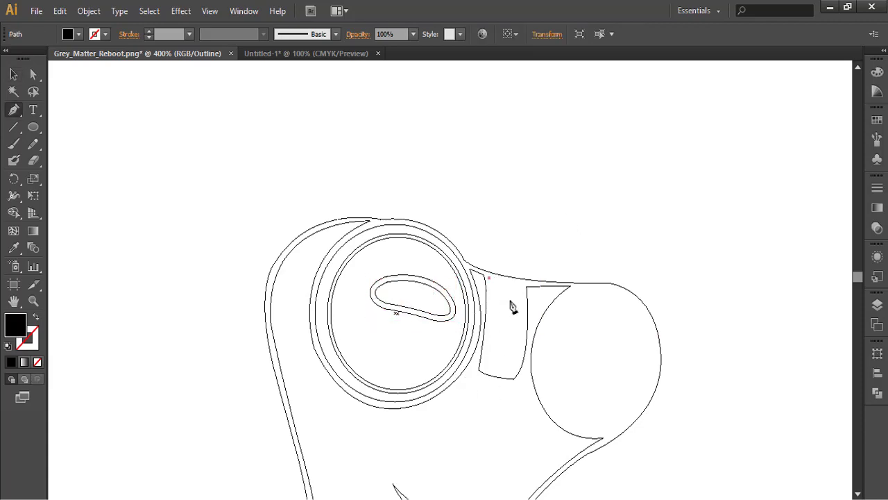
{"action": "left_click_drag", "start_coordinate": [523, 286], "coordinate": [531, 284]}
{"action": "left_click_drag", "start_coordinate": [512, 377], "coordinate": [500, 396]}
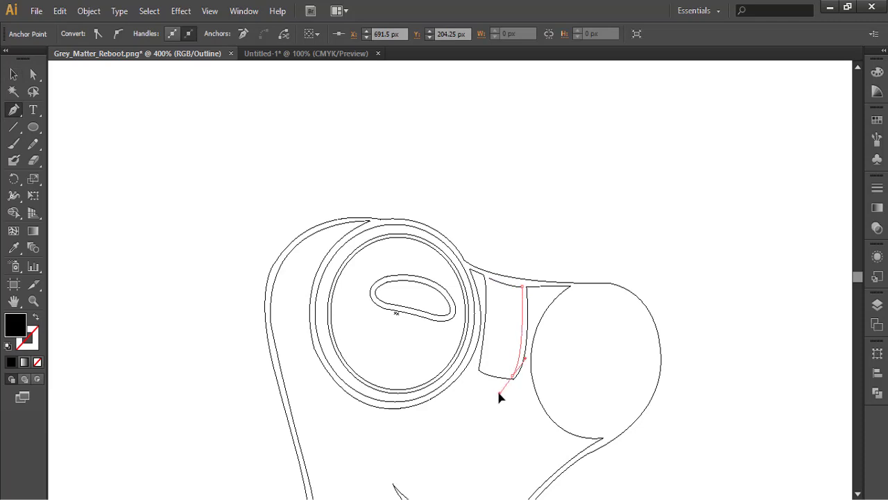
{"action": "left_click", "coordinate": [482, 366]}
{"action": "left_click", "coordinate": [489, 275]}
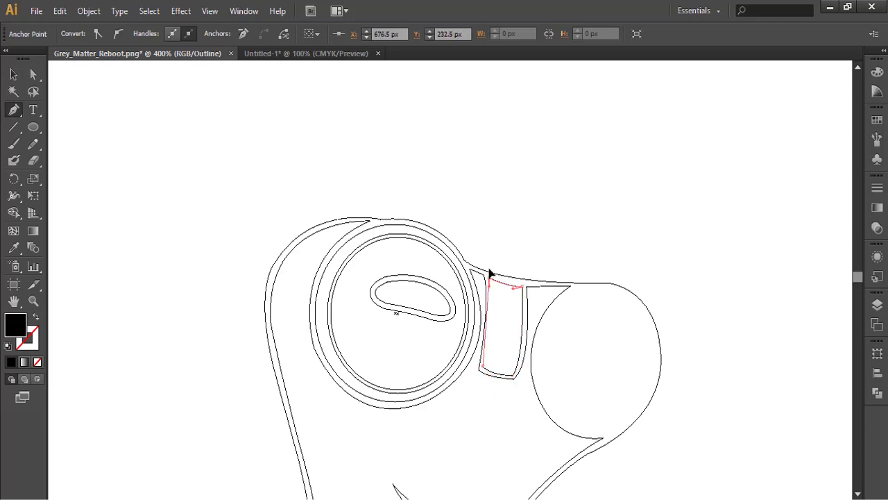
{"action": "left_click", "coordinate": [484, 235], "text": "ctrl"}
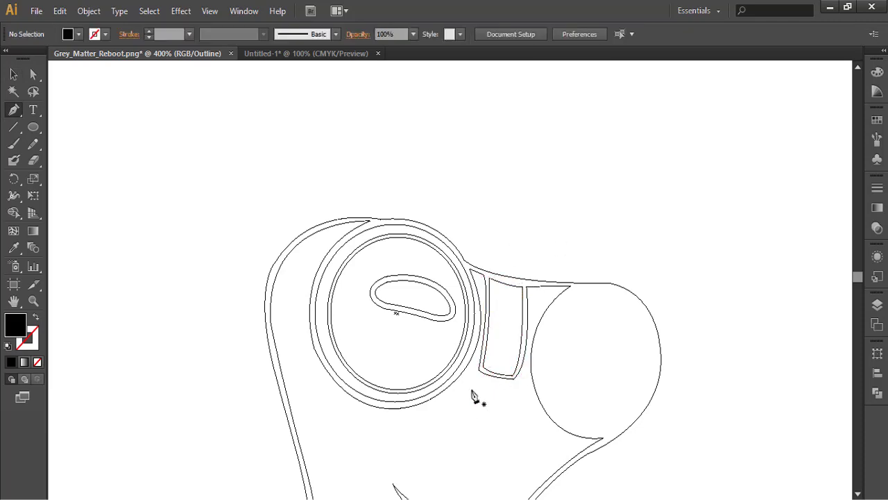
- Draw an ellipse for the right eye and move it inside the round right eye contour
{"action": "left_click_drag", "start_coordinate": [472, 396], "coordinate": [388, 347]}
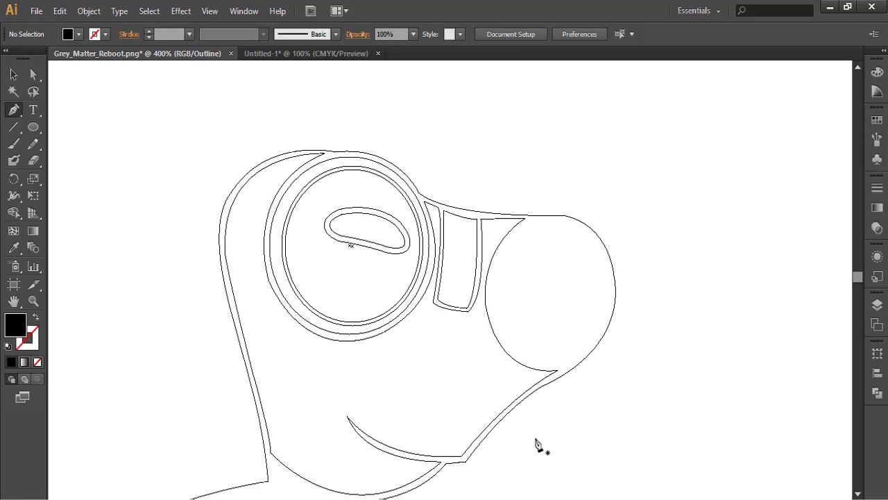
{"action": "key", "text": "l"}
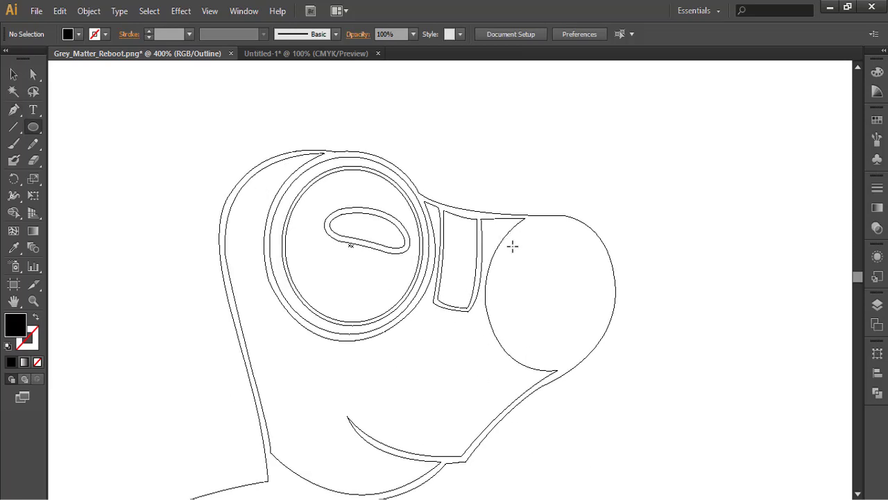
{"action": "mouse_move", "coordinate": [525, 226]}
{"action": "left_mouse_down"}
{"action": "mouse_move", "coordinate": [607, 364]}
{"action": "mouse_move", "coordinate": [658, 384]}
{"action": "left_mouse_up"}
{"action": "key", "text": "v"}
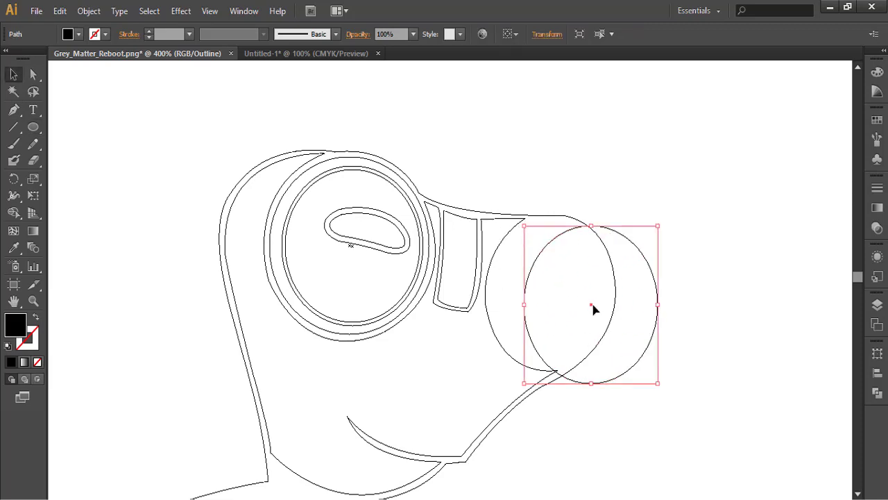
{"action": "left_click_drag", "start_coordinate": [593, 308], "coordinate": [560, 296]}
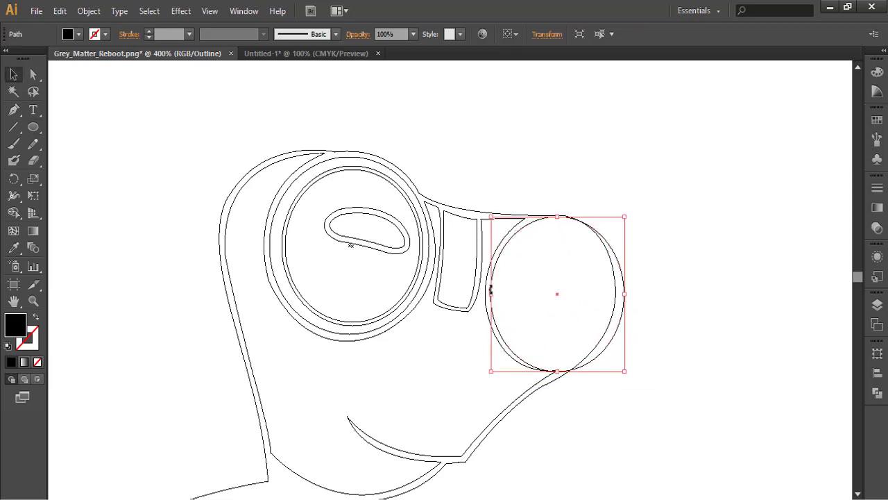
- Narrow the right eye's ellipse from its right side and trim its lower edge to fit the eye contour
{"action": "left_click_drag", "start_coordinate": [624, 292], "coordinate": [609, 292]}
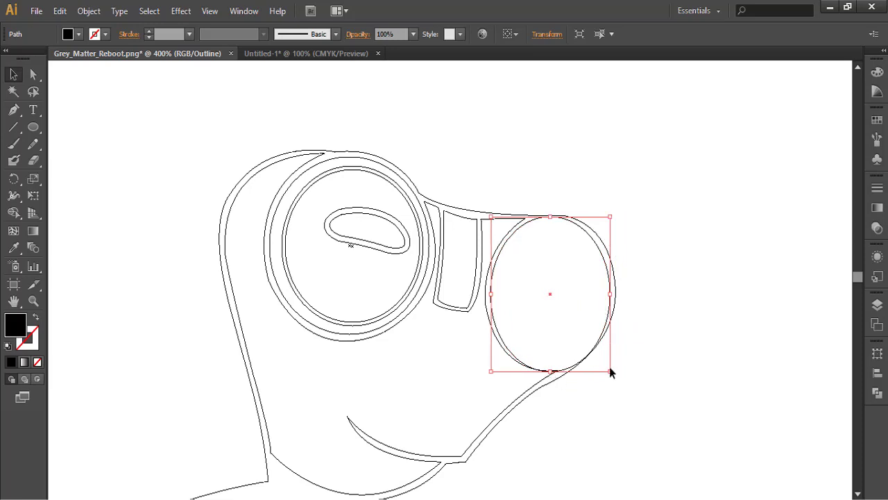
{"action": "left_click_drag", "start_coordinate": [609, 366], "coordinate": [607, 368]}
{"action": "left_click_drag", "start_coordinate": [609, 293], "coordinate": [612, 293]}
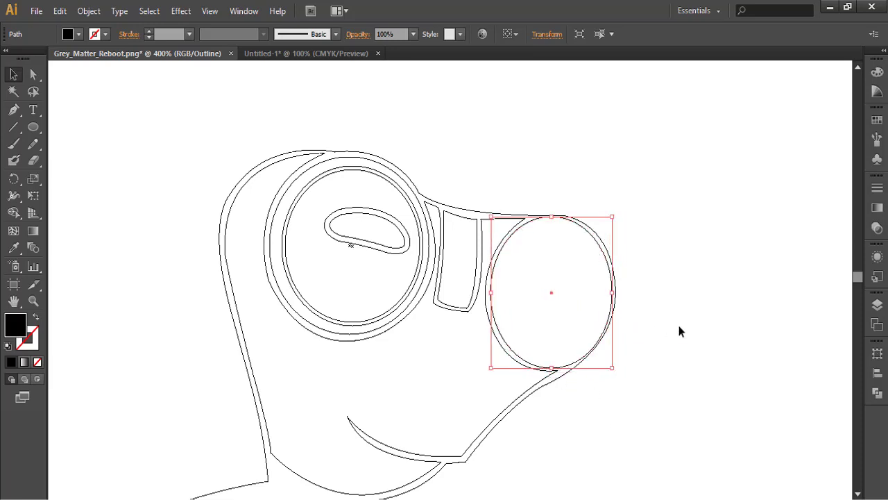
{"action": "left_click_drag", "start_coordinate": [612, 367], "coordinate": [610, 366]}
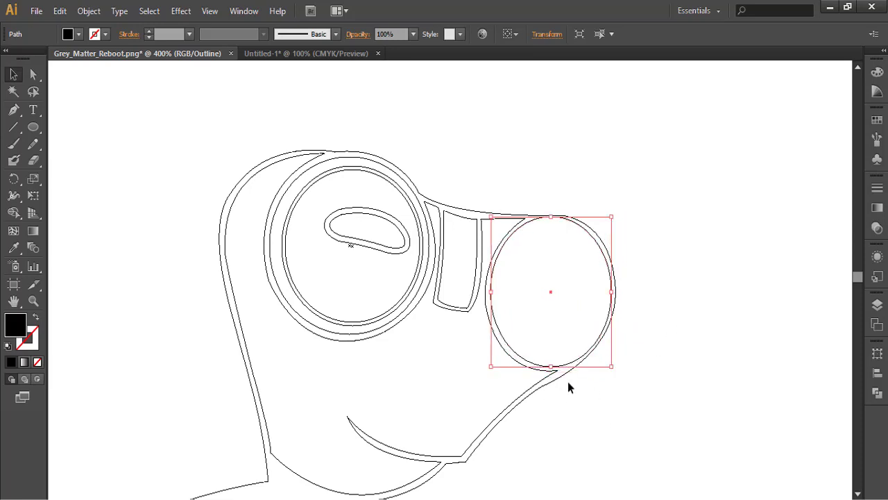
- Duplicate the right eye's ellipse, scale the copy down and centre it inside the original
{"action": "left_click", "coordinate": [599, 359]}
{"action": "left_click", "coordinate": [493, 322]}
{"action": "key", "text": "ctrl+c"}
{"action": "key", "text": "ctrl+v"}
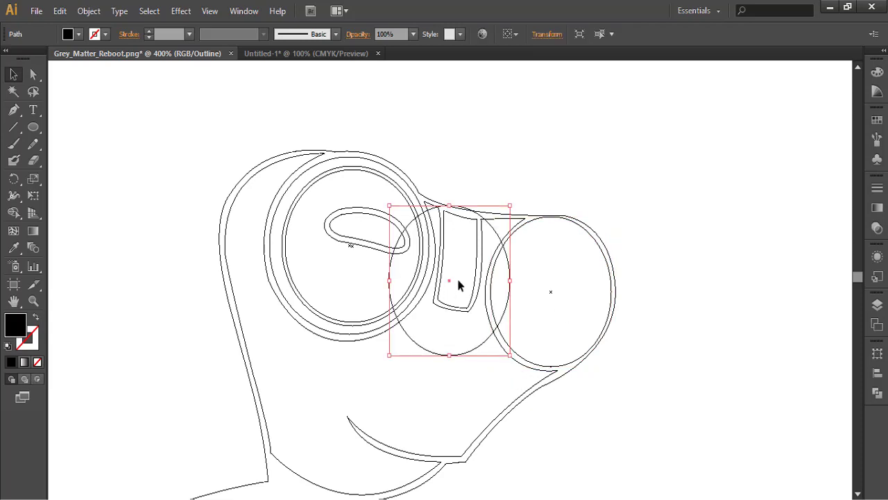
{"action": "left_click_drag", "start_coordinate": [510, 355], "coordinate": [482, 317]}
{"action": "left_click_drag", "start_coordinate": [438, 264], "coordinate": [551, 292]}
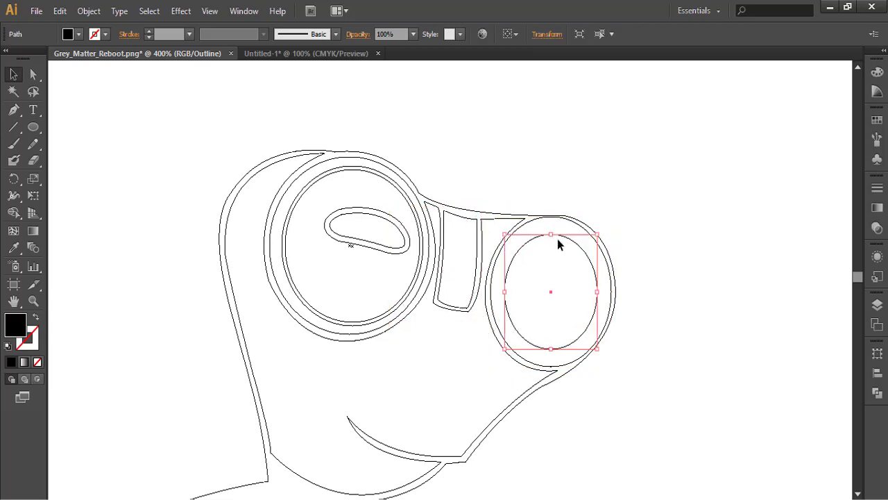
- Extend the top, right and bottom edges of the smaller ellipse in the right eye
{"action": "left_click_drag", "start_coordinate": [550, 235], "coordinate": [550, 222]}
{"action": "left_click_drag", "start_coordinate": [598, 286], "coordinate": [607, 286]}
{"action": "left_click_drag", "start_coordinate": [555, 349], "coordinate": [555, 357]}
- Undo the last four edits and redo one of them
{"action": "key", "text": "ctrl+z"}
{"action": "key", "text": "ctrl+z"}
{"action": "key", "text": "ctrl+z"}
{"action": "key", "text": "ctrl+z"}
{"action": "key", "text": "ctrl+shift+z"}
- Place a slightly smaller ellipse copy inside the right eye's inner ellipse, adjust all four edges to form a thin ring and deselect it
{"action": "left_click_drag", "start_coordinate": [445, 292], "coordinate": [552, 294]}
{"action": "left_click_drag", "start_coordinate": [555, 230], "coordinate": [556, 226]}
{"action": "left_click_drag", "start_coordinate": [555, 348], "coordinate": [554, 351]}
{"action": "left_click_drag", "start_coordinate": [511, 290], "coordinate": [510, 292]}
{"action": "left_click_drag", "start_coordinate": [601, 290], "coordinate": [603, 290]}
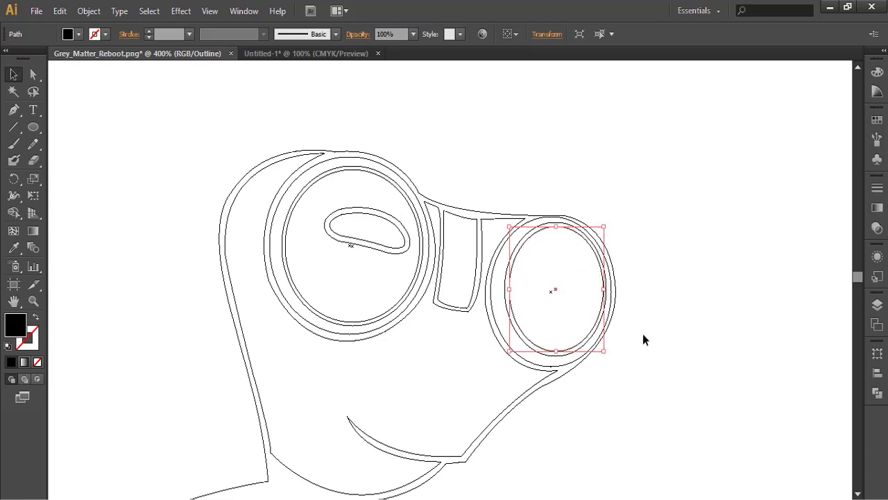
{"action": "left_click", "coordinate": [698, 306]}
- Paste a copy of the left pupil shape, move it into the right eye, scale it down and nudge it right
{"action": "key", "text": "ctrl+v"}
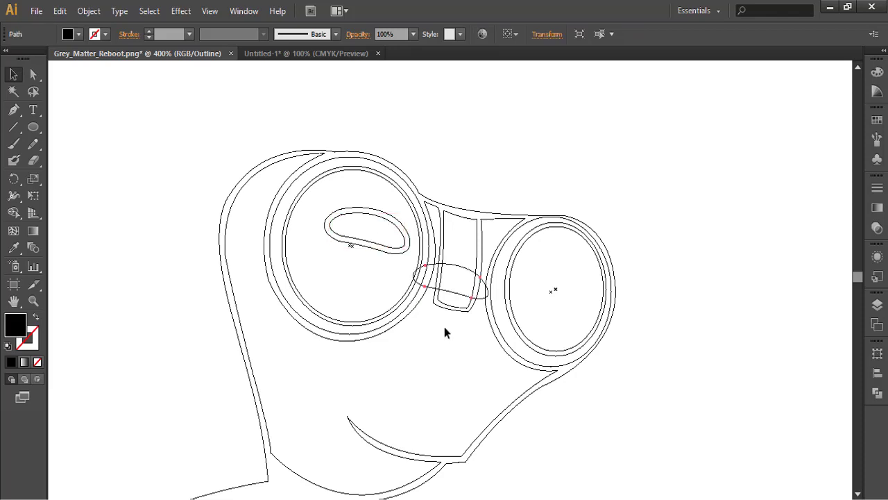
{"action": "left_click_drag", "start_coordinate": [426, 290], "coordinate": [538, 288]}
{"action": "mouse_move", "coordinate": [602, 264]}
{"action": "left_mouse_down"}
{"action": "mouse_move", "coordinate": [594, 244]}
{"action": "mouse_move", "coordinate": [592, 267]}
{"action": "left_mouse_up"}
{"action": "key", "text": "Right"}
{"action": "key", "text": "Right"}
{"action": "left_click", "coordinate": [577, 300]}
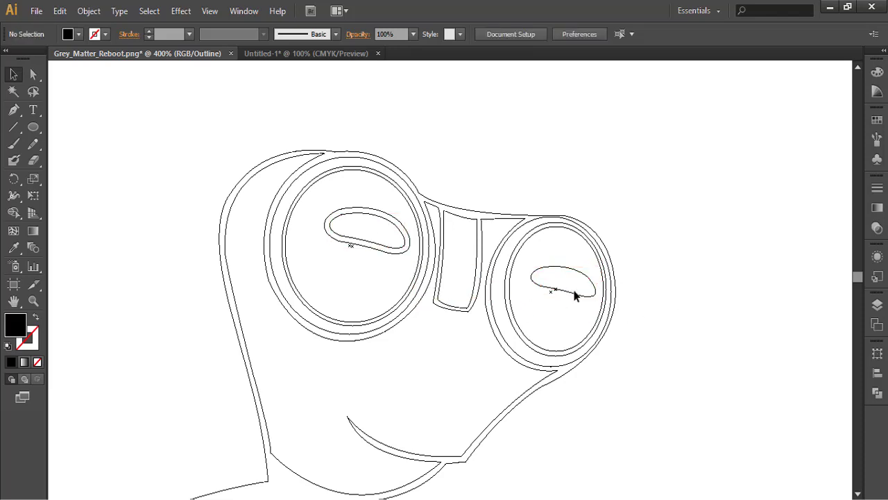
- Offset the right pupil's path by 2 px with Round joins and deselect it
{"action": "left_click", "coordinate": [566, 295]}
{"action": "left_click", "coordinate": [89, 10]}
{"action": "mouse_move", "coordinate": [99, 293]}
{"action": "left_click", "coordinate": [188, 343]}
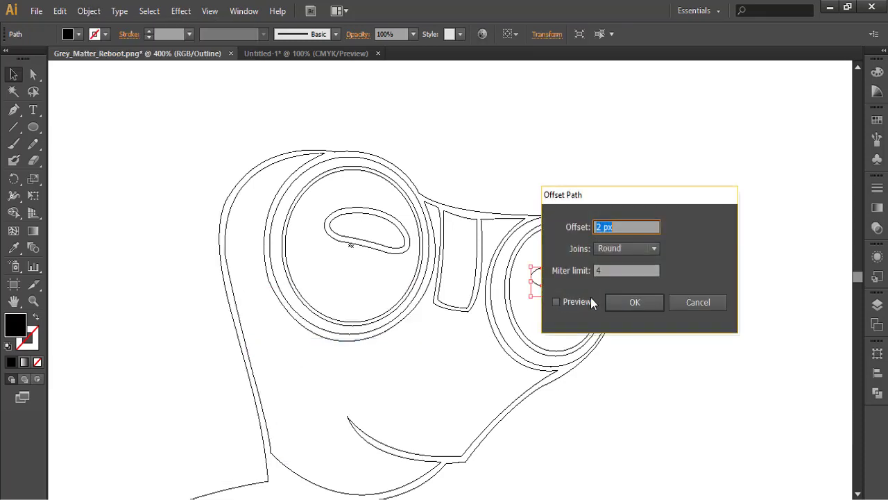
{"action": "left_click", "coordinate": [631, 301]}
{"action": "left_click", "coordinate": [677, 295]}
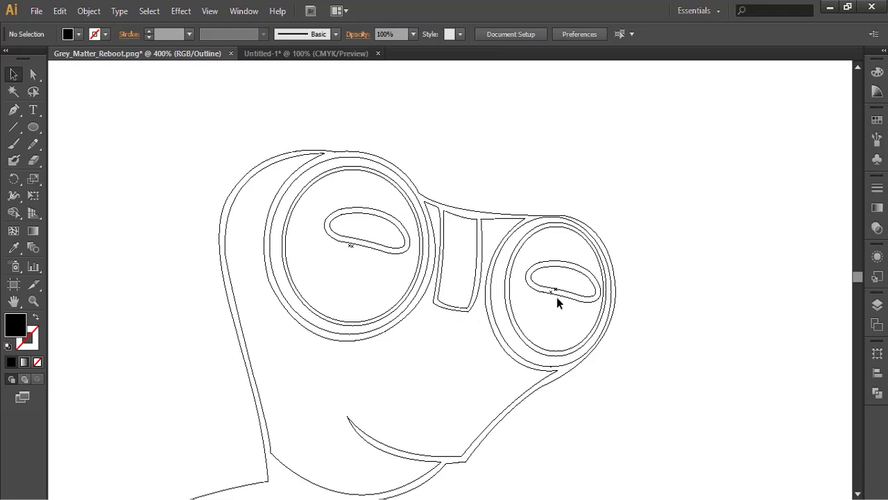
- Draw a thin tapered S-shaped crease on the cheek below the left eye as a closed shape and deselect it
{"action": "scroll", "coordinate": [420, 403], "scroll_direction": "down", "scroll_amount": 3}
{"action": "scroll", "coordinate": [419, 404], "scroll_direction": "left", "scroll_amount": 2}
{"action": "key", "text": "p"}
{"action": "left_click", "coordinate": [330, 197]}
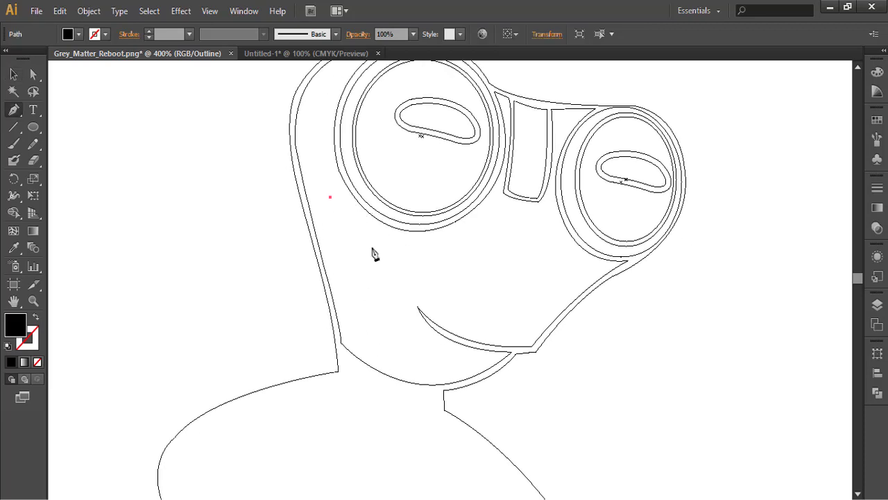
{"action": "left_click_drag", "start_coordinate": [374, 236], "coordinate": [399, 316]}
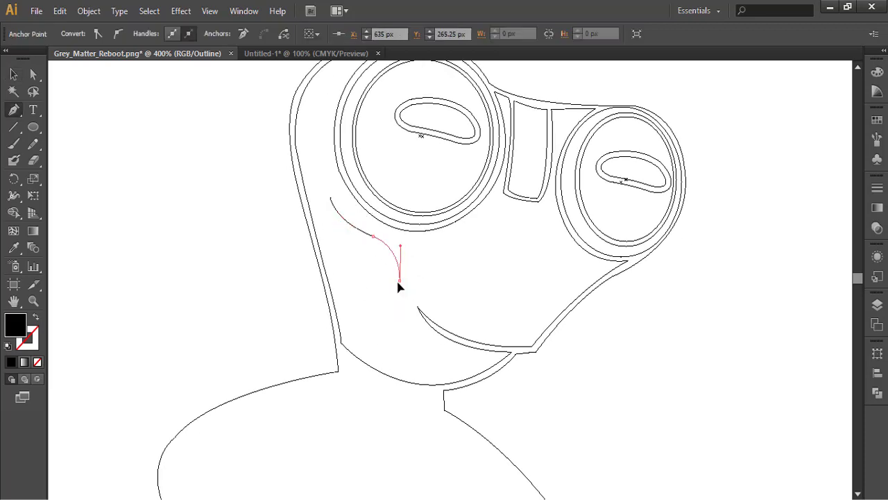
{"action": "left_click_drag", "start_coordinate": [359, 237], "coordinate": [341, 228]}
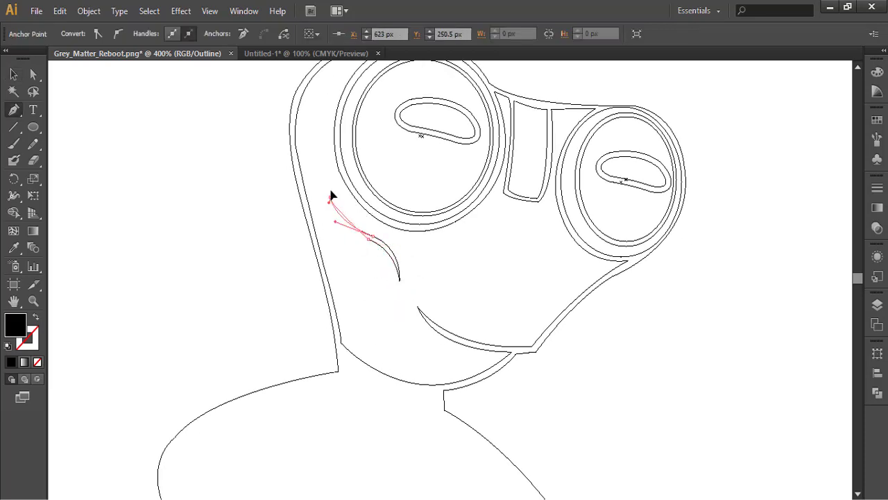
{"action": "left_click", "coordinate": [212, 247], "text": "ctrl"}
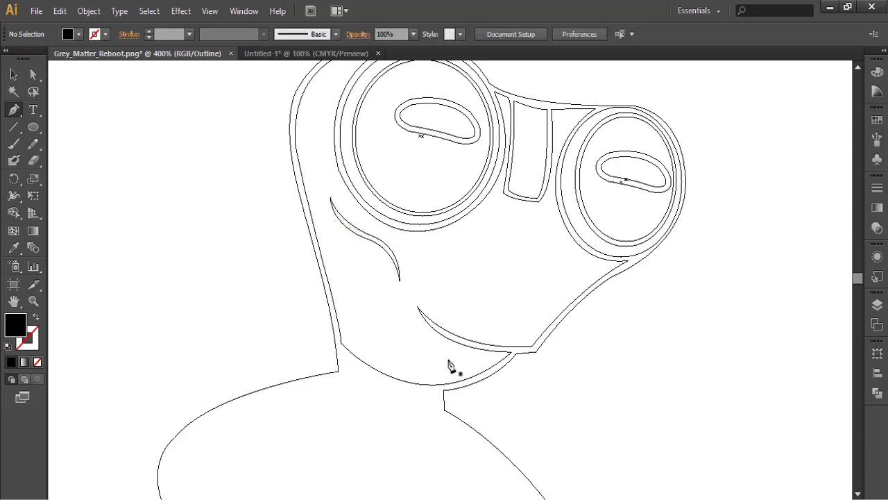
- Draw a second thin S-shaped crease just beneath the first cheek crease, close it and deselect it
{"action": "left_click", "coordinate": [330, 232]}
{"action": "left_click_drag", "start_coordinate": [369, 271], "coordinate": [386, 276]}
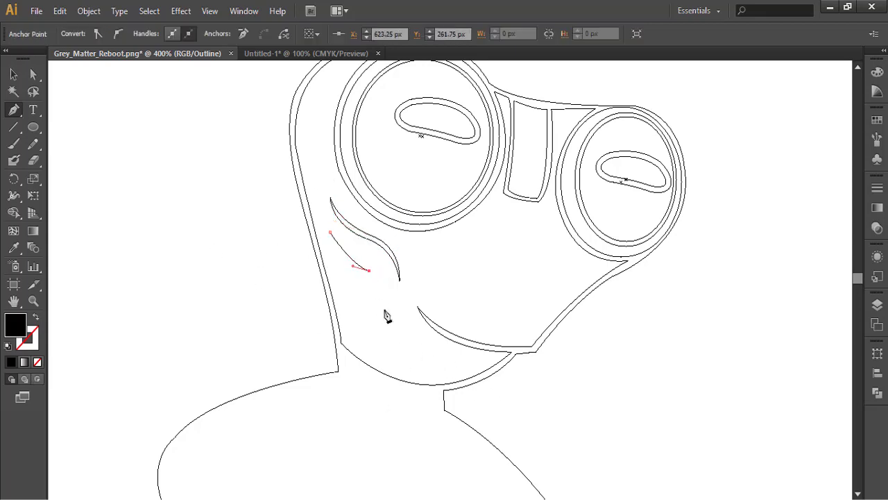
{"action": "left_click_drag", "start_coordinate": [388, 316], "coordinate": [381, 340]}
{"action": "left_click_drag", "start_coordinate": [352, 266], "coordinate": [341, 263]}
{"action": "left_click", "coordinate": [366, 274]}
{"action": "left_click", "coordinate": [259, 220], "text": "ctrl"}
{"action": "left_click_drag", "start_coordinate": [470, 366], "coordinate": [451, 369]}
{"action": "left_click", "coordinate": [453, 309]}
{"action": "left_click", "coordinate": [455, 324]}
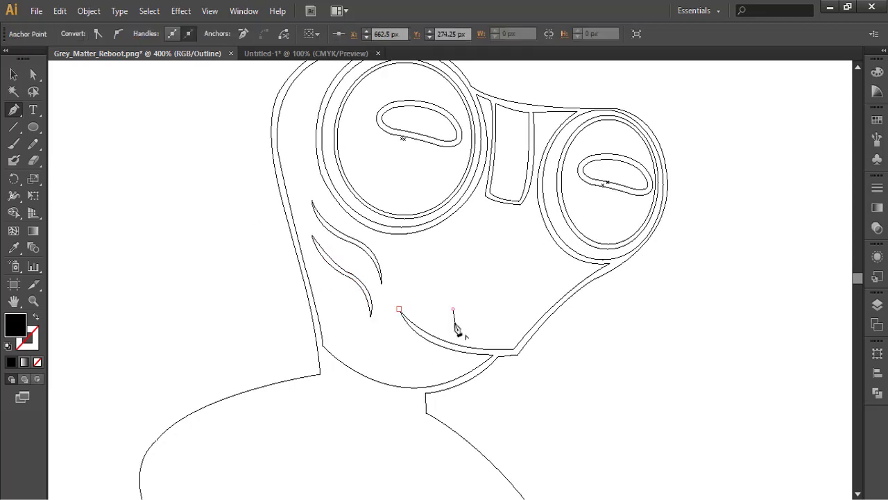
{"action": "left_click", "coordinate": [593, 368], "text": "ctrl"}
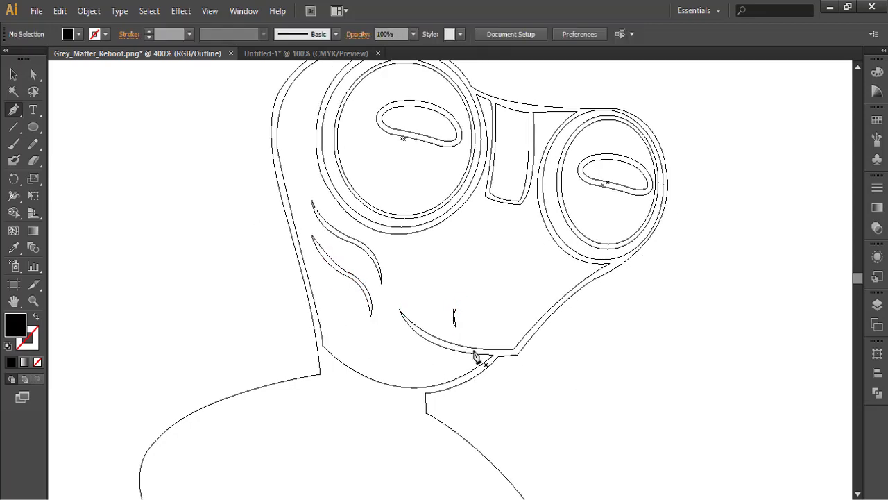
{"action": "left_click", "coordinate": [454, 318], "text": "ctrl"}
{"action": "key", "text": "Delete"}
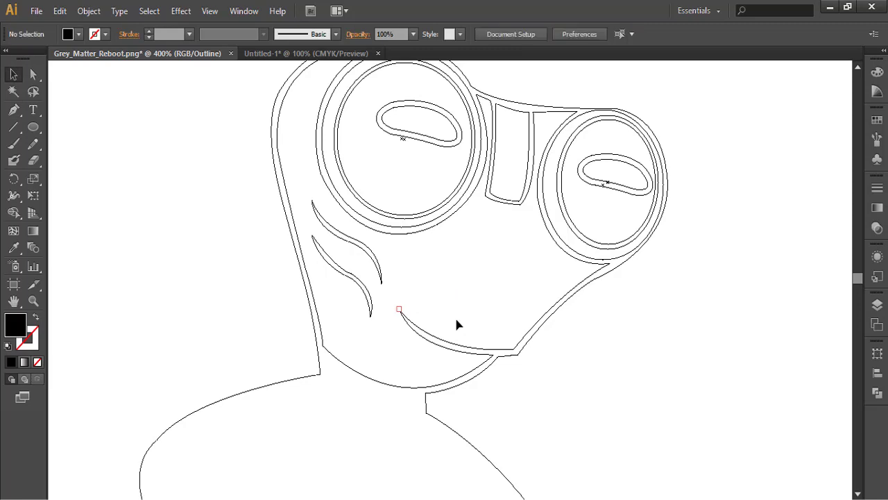
- Draw three small sliver-shaped wrinkles in a row above the mouth line, each as its own closed path
{"action": "left_click_drag", "start_coordinate": [454, 317], "coordinate": [496, 340]}
{"action": "left_click", "coordinate": [532, 375], "text": "ctrl"}
{"action": "left_click", "coordinate": [517, 352], "text": "ctrl"}
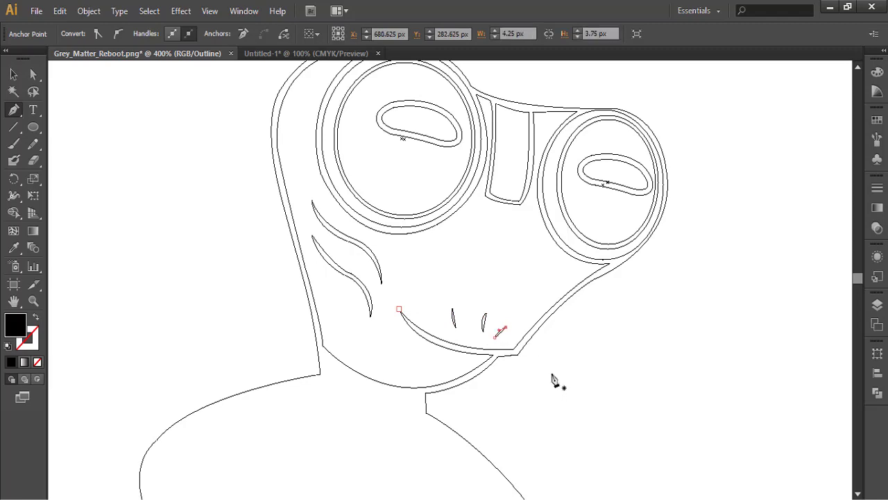
{"action": "left_click", "coordinate": [512, 361], "text": "ctrl"}
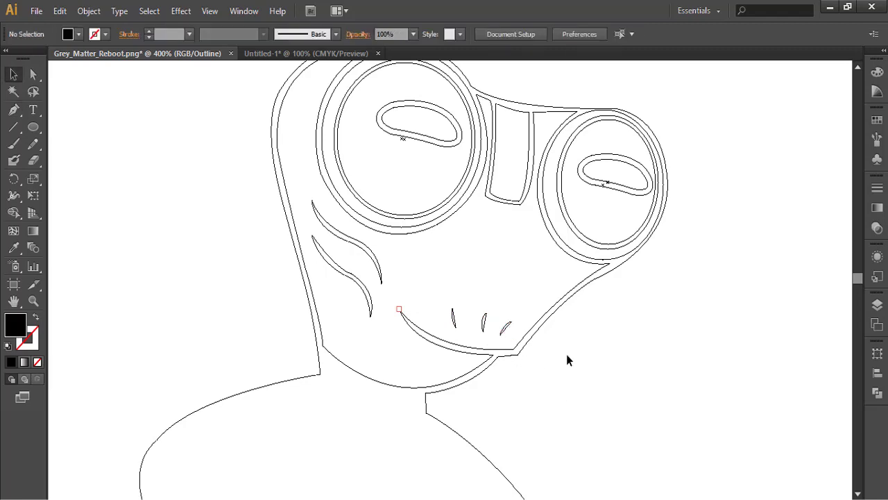
- Start the suit's central panel with the Pen tool just below the jaw, tracing the neck's left side and the collar's lower curve
{"action": "key", "text": "p"}
{"action": "left_click_drag", "start_coordinate": [202, 270], "coordinate": [252, 280]}
{"action": "left_click_drag", "start_coordinate": [191, 253], "coordinate": [202, 284]}
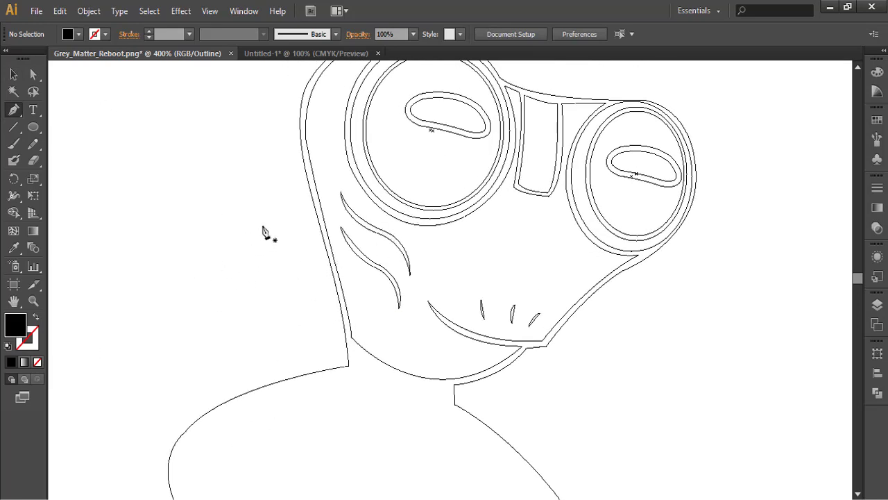
{"action": "scroll", "coordinate": [225, 302], "scroll_direction": "down", "scroll_amount": 1}
{"action": "left_click", "coordinate": [352, 337]}
{"action": "left_click", "coordinate": [352, 357]}
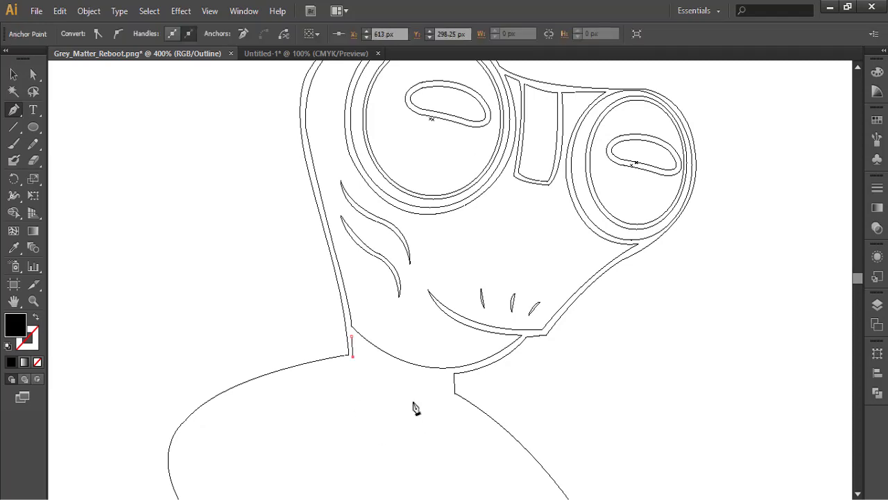
{"action": "left_click_drag", "start_coordinate": [425, 411], "coordinate": [405, 408]}
{"action": "left_click", "coordinate": [392, 297]}
{"action": "scroll", "coordinate": [403, 320], "scroll_direction": "down", "scroll_amount": 3}
{"action": "left_click", "coordinate": [403, 320]}
- Continue the central panel down the chest strip's left edge, around the notched left side of the waist and along its curved bottom
{"action": "left_click_drag", "start_coordinate": [330, 380], "coordinate": [396, 470]}
{"action": "left_click_drag", "start_coordinate": [388, 424], "coordinate": [379, 432]}
{"action": "left_click", "coordinate": [387, 424]}
{"action": "left_click_drag", "start_coordinate": [413, 459], "coordinate": [401, 369]}
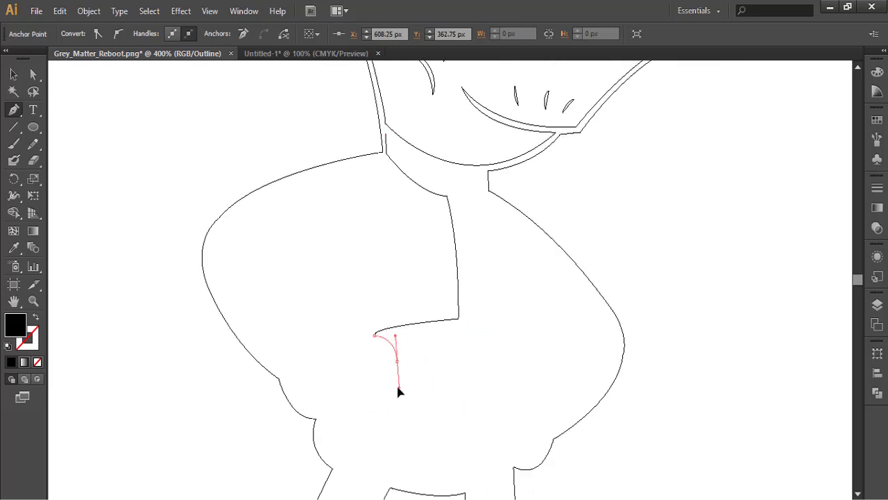
{"action": "left_click", "coordinate": [397, 362]}
{"action": "left_click_drag", "start_coordinate": [426, 403], "coordinate": [426, 387]}
{"action": "left_click", "coordinate": [411, 370]}
{"action": "left_click_drag", "start_coordinate": [524, 382], "coordinate": [517, 415]}
{"action": "left_click", "coordinate": [464, 397]}
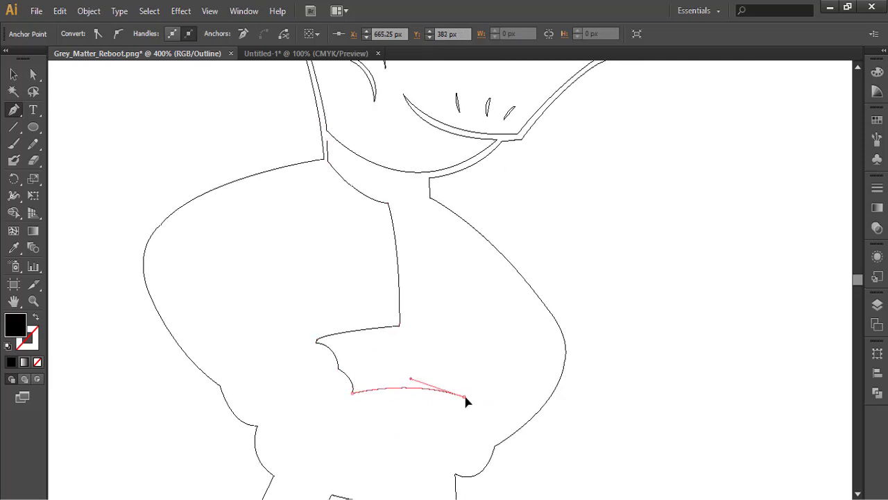
- Trace the central panel's right side up from the waist to the collar, close it along the chin curve and deselect it
{"action": "left_click_drag", "start_coordinate": [455, 334], "coordinate": [426, 394]}
{"action": "left_click", "coordinate": [454, 334]}
{"action": "left_click_drag", "start_coordinate": [417, 313], "coordinate": [483, 427]}
{"action": "left_click", "coordinate": [417, 314]}
{"action": "left_click", "coordinate": [430, 308]}
{"action": "left_click", "coordinate": [429, 287]}
{"action": "left_click_drag", "start_coordinate": [386, 376], "coordinate": [346, 96]}
{"action": "left_click", "coordinate": [335, 330], "text": "ctrl"}
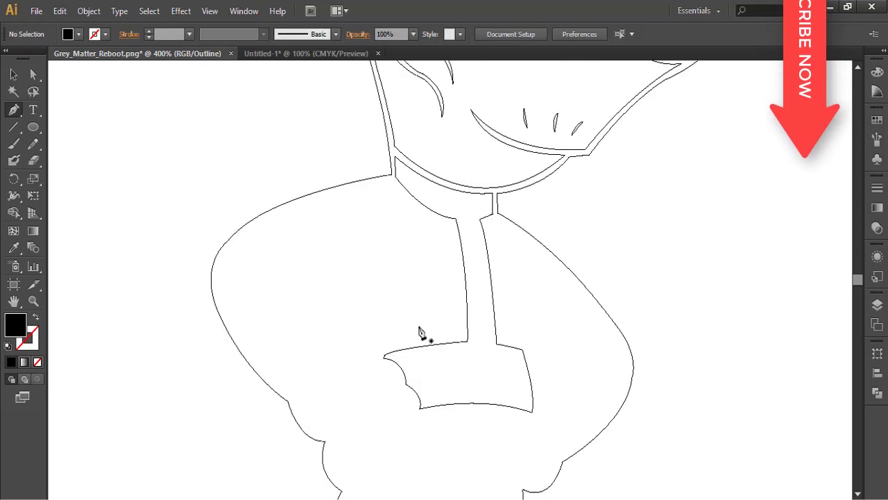
- Trace the left sleeve from the neck along the inside of the shoulder outline and around the curved cuff to the inner arm
{"action": "left_click_drag", "start_coordinate": [438, 311], "coordinate": [463, 343]}
{"action": "left_click", "coordinate": [414, 209]}
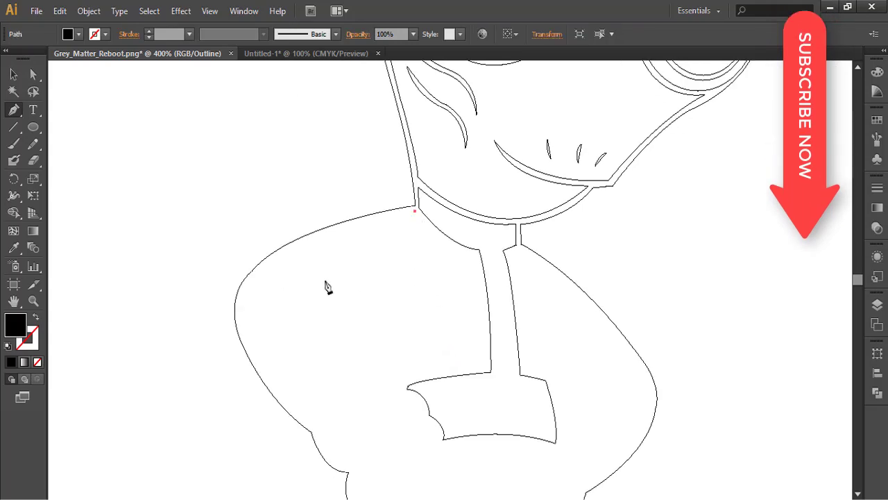
{"action": "left_click_drag", "start_coordinate": [250, 279], "coordinate": [194, 331]}
{"action": "left_click", "coordinate": [250, 280]}
{"action": "scroll", "coordinate": [263, 288], "scroll_direction": "down", "scroll_amount": 3}
{"action": "left_click_drag", "start_coordinate": [272, 287], "coordinate": [326, 356]}
{"action": "left_click", "coordinate": [271, 287]}
{"action": "left_click_drag", "start_coordinate": [288, 270], "coordinate": [328, 387]}
{"action": "left_click_drag", "start_coordinate": [359, 354], "coordinate": [367, 291]}
{"action": "left_click", "coordinate": [359, 354]}
- Continue the left sleeve path along the inner arm to the armpit, down the torso side and across above the waist
{"action": "scroll", "coordinate": [361, 333], "scroll_direction": "up", "scroll_amount": 1}
{"action": "scroll", "coordinate": [361, 334], "scroll_direction": "right", "scroll_amount": 1}
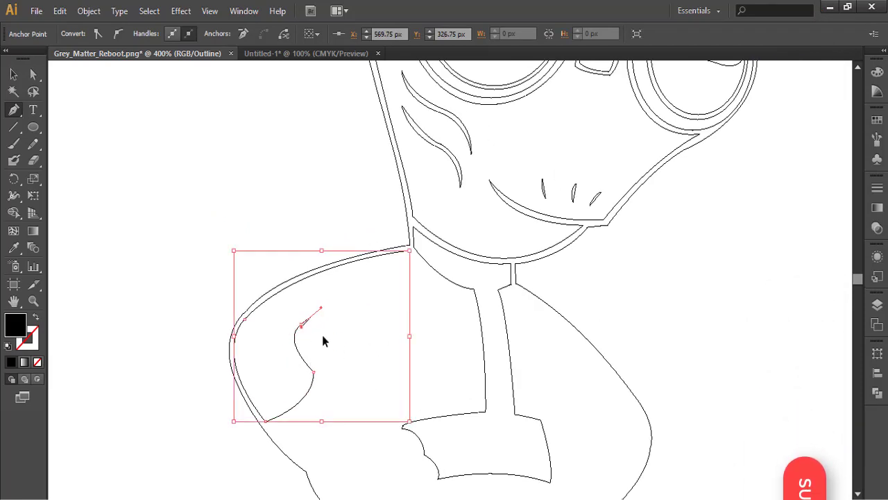
{"action": "left_click_drag", "start_coordinate": [330, 339], "coordinate": [318, 328]}
{"action": "left_click_drag", "start_coordinate": [402, 286], "coordinate": [436, 306]}
{"action": "left_click", "coordinate": [401, 285]}
{"action": "scroll", "coordinate": [408, 290], "scroll_direction": "down", "scroll_amount": 2}
{"action": "left_click_drag", "start_coordinate": [403, 362], "coordinate": [390, 402]}
{"action": "left_click", "coordinate": [402, 361]}
{"action": "left_click_drag", "start_coordinate": [476, 350], "coordinate": [443, 412]}
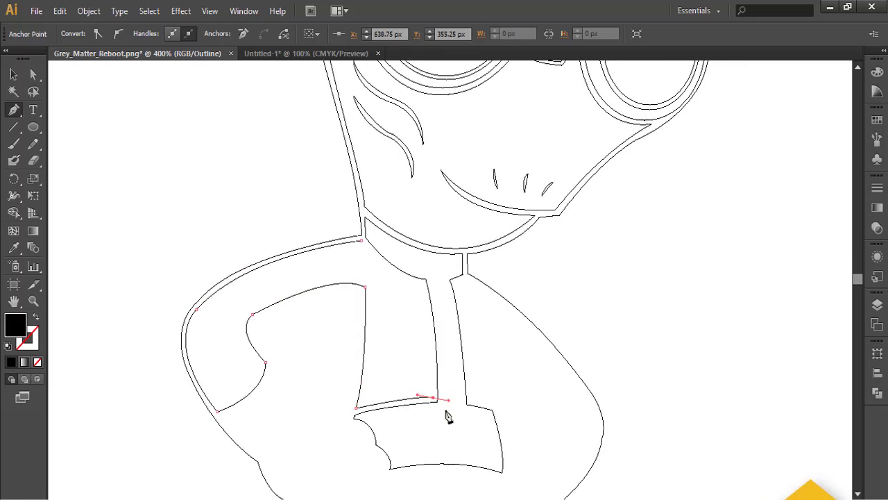
{"action": "left_click", "coordinate": [433, 397]}
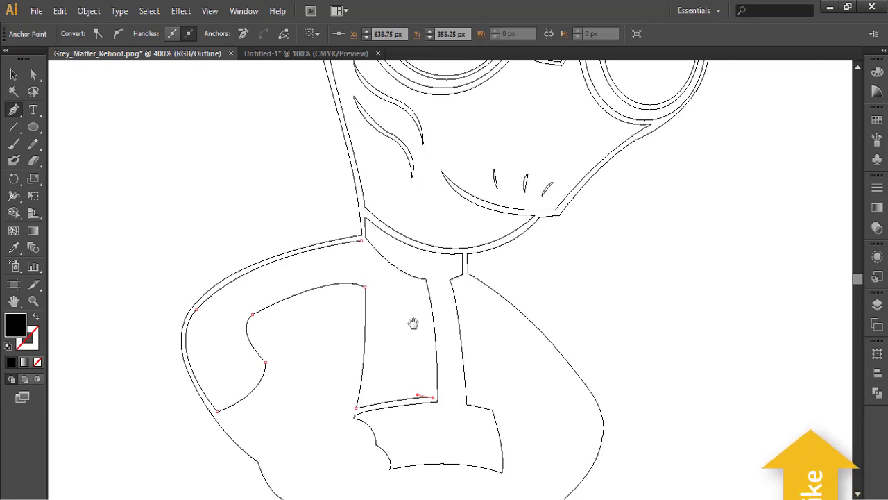
- Run the left sleeve path up beside the central strip and along the collar, close it at the neck and deselect it
{"action": "left_click_drag", "start_coordinate": [413, 324], "coordinate": [435, 413]}
{"action": "left_click_drag", "start_coordinate": [444, 372], "coordinate": [433, 326]}
{"action": "left_click", "coordinate": [445, 373]}
{"action": "left_click_drag", "start_coordinate": [399, 391], "coordinate": [424, 402]}
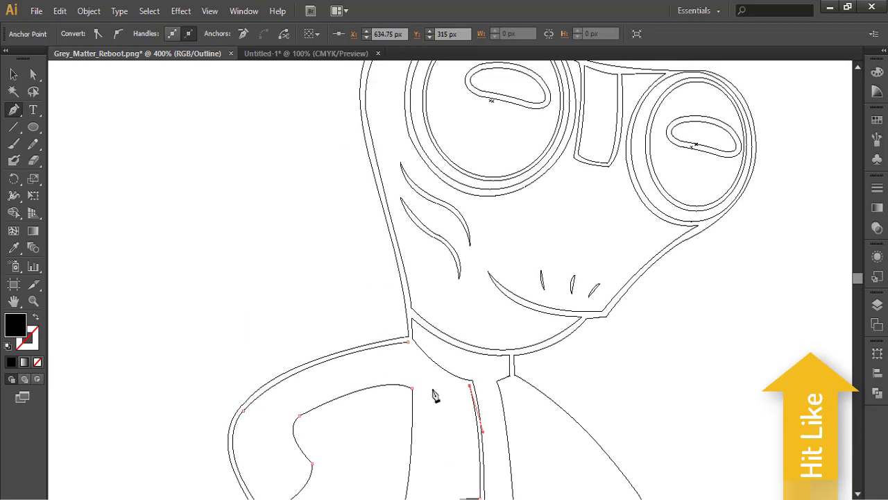
{"action": "left_click_drag", "start_coordinate": [408, 342], "coordinate": [385, 310]}
{"action": "key", "text": "ctrl+shift+a"}
- Start the right suit piece at the collar, tracing its narrow chest section beside the central strip and up to the armpit
{"action": "left_click_drag", "start_coordinate": [486, 465], "coordinate": [394, 281]}
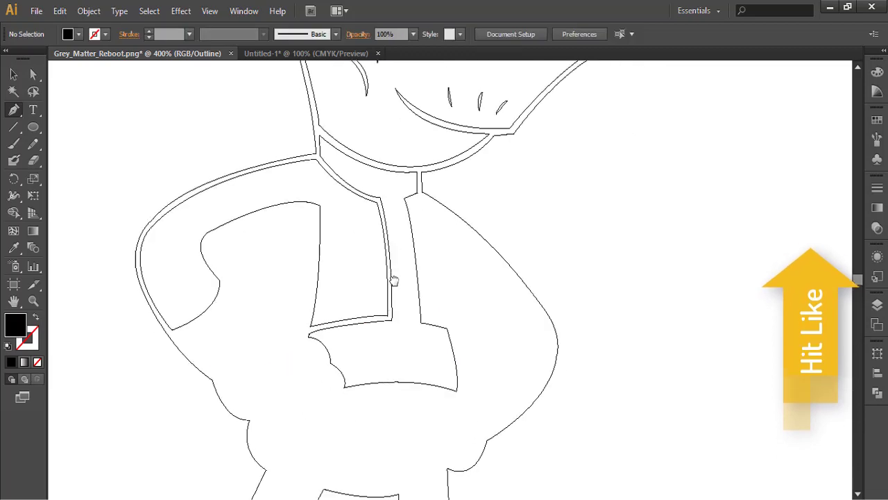
{"action": "left_click_drag", "start_coordinate": [349, 237], "coordinate": [385, 333]}
{"action": "left_click", "coordinate": [456, 290]}
{"action": "left_click", "coordinate": [443, 296]}
{"action": "left_click_drag", "start_coordinate": [468, 424], "coordinate": [453, 263]}
{"action": "left_click", "coordinate": [448, 318]}
{"action": "left_click", "coordinate": [467, 323]}
{"action": "left_click", "coordinate": [445, 315]}
{"action": "left_click", "coordinate": [455, 339]}
- Trace the right sleeve's inner edge, curved cuff and outer shoulder edge, close the path at the collar and deselect it
{"action": "left_click_drag", "start_coordinate": [507, 290], "coordinate": [555, 364]}
{"action": "left_click", "coordinate": [507, 290]}
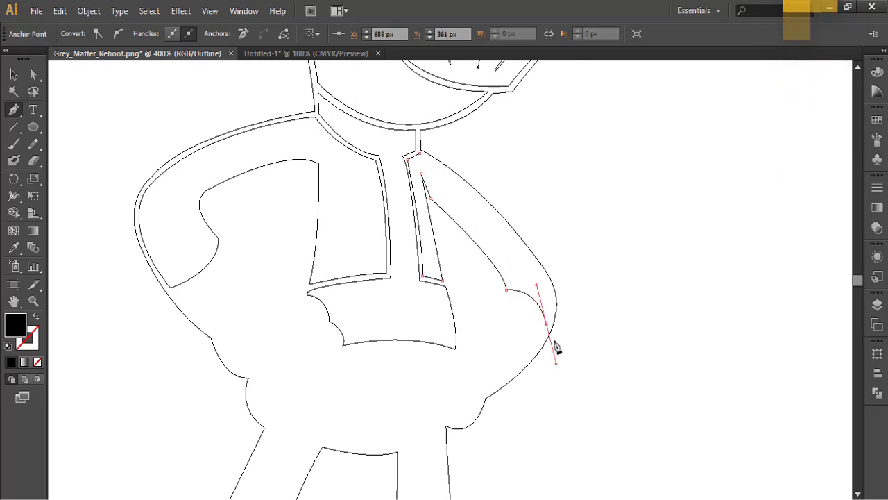
{"action": "left_click", "coordinate": [546, 324]}
{"action": "left_click_drag", "start_coordinate": [538, 260], "coordinate": [572, 366]}
{"action": "scroll", "coordinate": [504, 335], "scroll_direction": "up", "scroll_amount": 2}
{"action": "scroll", "coordinate": [504, 335], "scroll_direction": "left", "scroll_amount": 1}
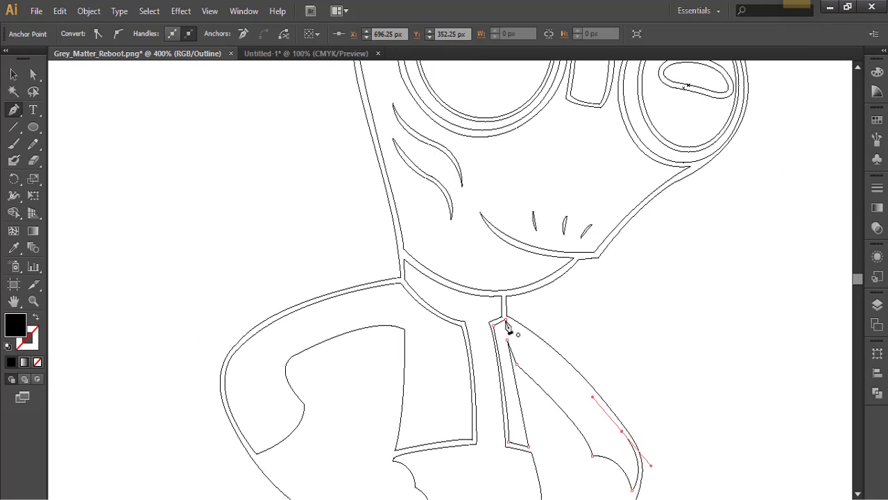
{"action": "left_click_drag", "start_coordinate": [506, 319], "coordinate": [454, 291]}
{"action": "left_click", "coordinate": [616, 324], "text": "ctrl"}
- Draw a closed triangular shape with a curved outer edge in the gap between the right arm and the torso, and deselect it
{"action": "left_click_drag", "start_coordinate": [549, 446], "coordinate": [571, 295]}
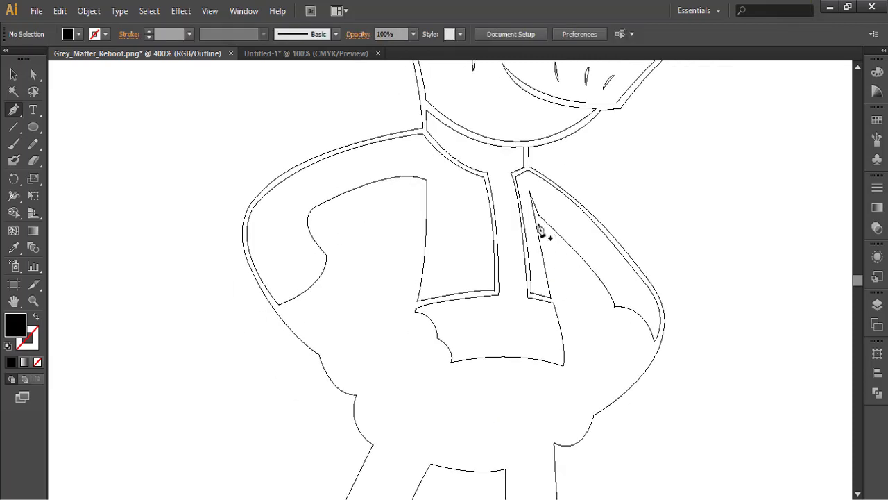
{"action": "left_click", "coordinate": [541, 223]}
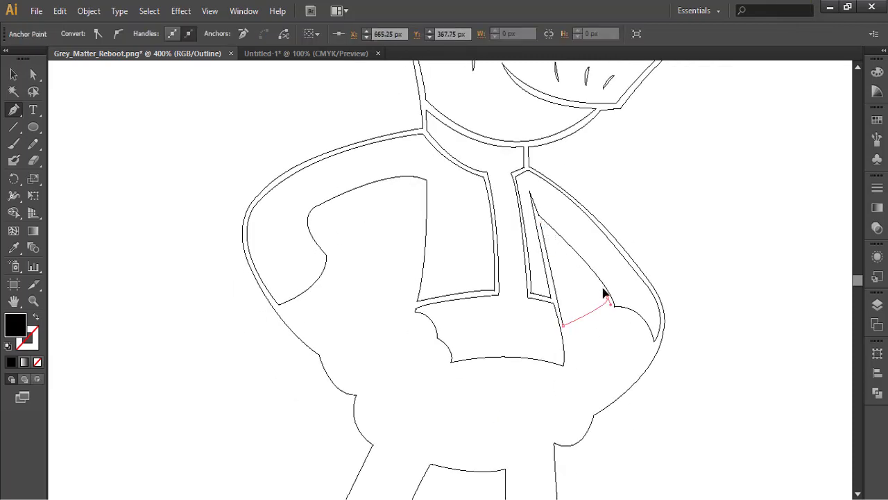
{"action": "left_click", "coordinate": [540, 223]}
{"action": "key", "text": "ctrl+shift+a"}
- Draw a closed rounded triangular shape in the gap inside the left arm, ending at the waist's left tip, and deselect it
{"action": "scroll", "coordinate": [451, 308], "scroll_direction": "up", "scroll_amount": 3}
{"action": "scroll", "coordinate": [452, 308], "scroll_direction": "left", "scroll_amount": 1}
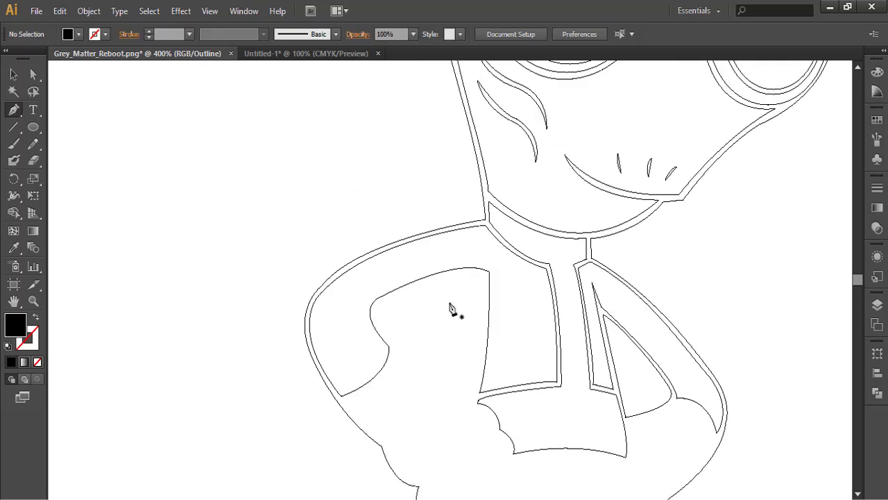
{"action": "left_click", "coordinate": [445, 278]}
{"action": "left_click_drag", "start_coordinate": [372, 319], "coordinate": [475, 353]}
{"action": "scroll", "coordinate": [420, 335], "scroll_direction": "down", "scroll_amount": 3}
{"action": "scroll", "coordinate": [421, 335], "scroll_direction": "right", "scroll_amount": 1}
{"action": "left_click_drag", "start_coordinate": [403, 381], "coordinate": [411, 410]}
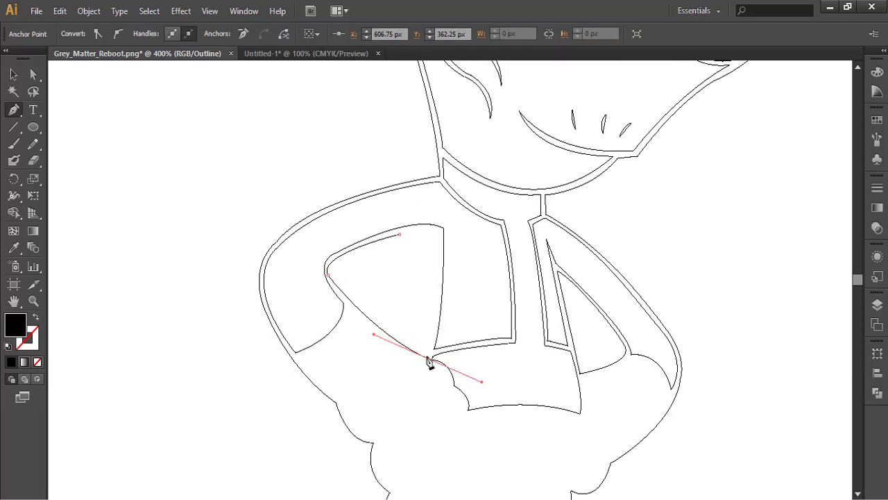
{"action": "left_click_drag", "start_coordinate": [478, 288], "coordinate": [492, 356]}
{"action": "left_click_drag", "start_coordinate": [414, 305], "coordinate": [429, 196]}
{"action": "left_click", "coordinate": [361, 187], "text": "ctrl"}
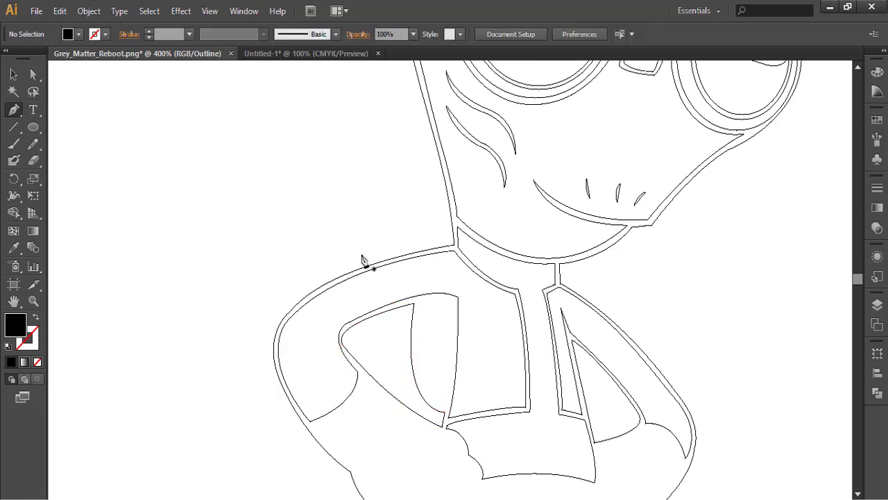
- Draw a narrow closed side panel between the left arm gap and the torso, plus a smaller closed shape filling its lower part
{"action": "left_click", "coordinate": [418, 302]}
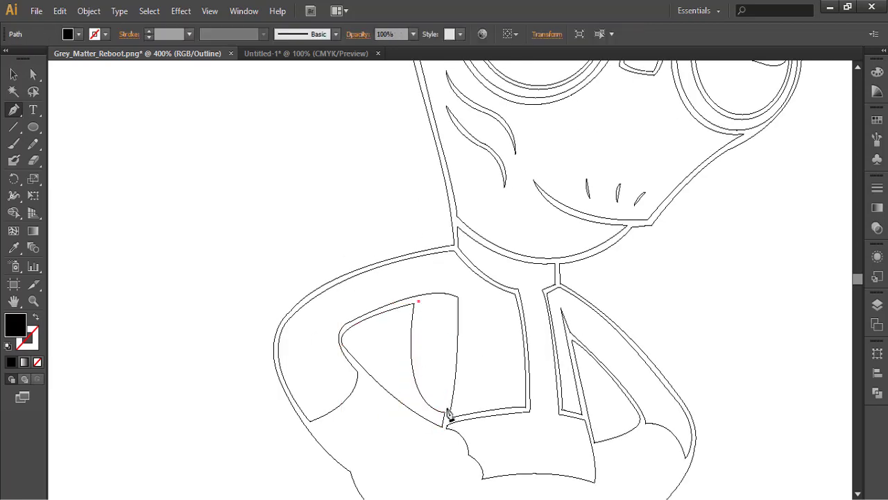
{"action": "mouse_move", "coordinate": [448, 413]}
{"action": "left_mouse_down"}
{"action": "mouse_move", "coordinate": [491, 418]}
{"action": "mouse_move", "coordinate": [448, 409]}
{"action": "left_mouse_up"}
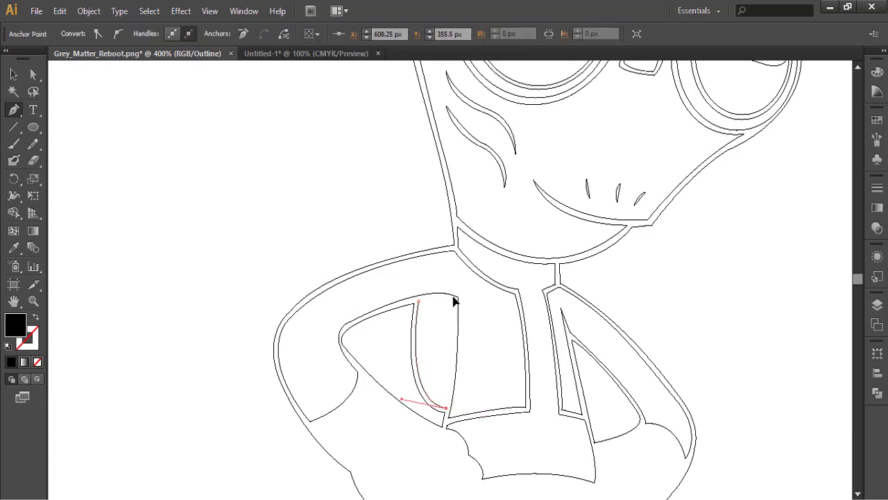
{"action": "left_click_drag", "start_coordinate": [454, 301], "coordinate": [454, 314]}
{"action": "left_click", "coordinate": [420, 304]}
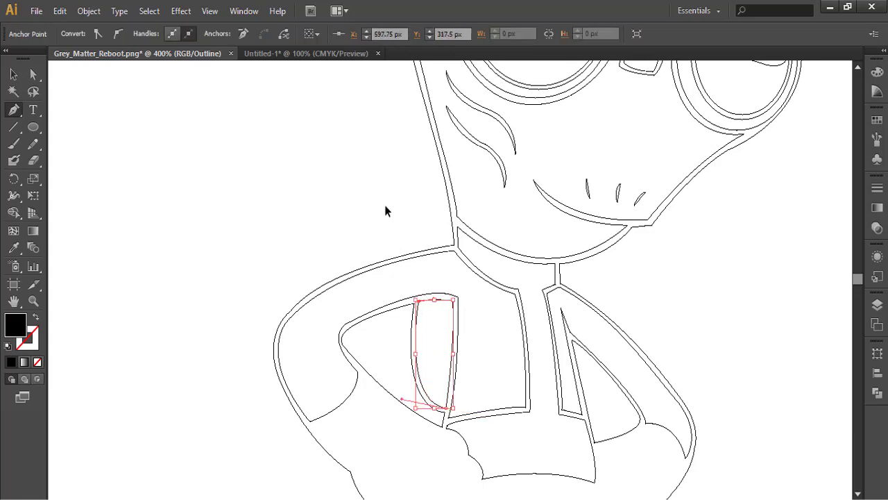
{"action": "left_click", "coordinate": [450, 361]}
{"action": "left_click", "coordinate": [445, 403]}
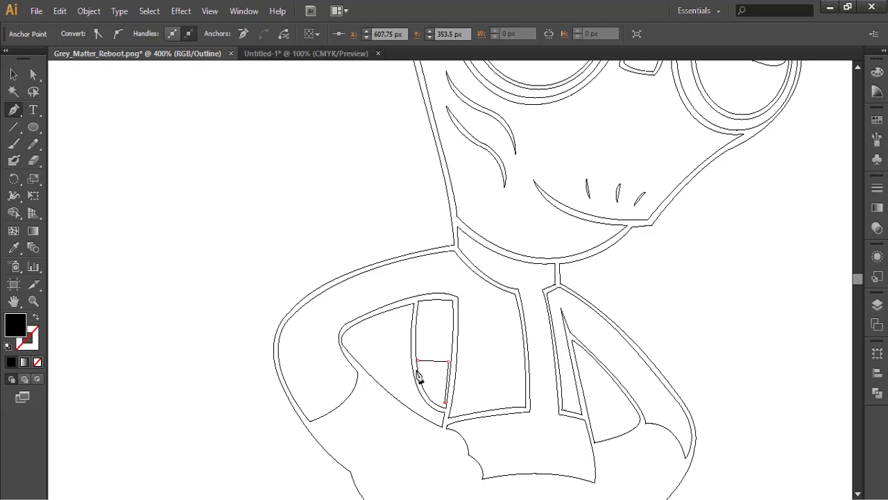
{"action": "left_click", "coordinate": [408, 317], "text": "ctrl"}
- Draw a closed forearm panel below the left sleeve's cuff, with a curved lower edge at the wrist, and deselect it
{"action": "scroll", "coordinate": [314, 275], "scroll_direction": "down", "scroll_amount": 5}
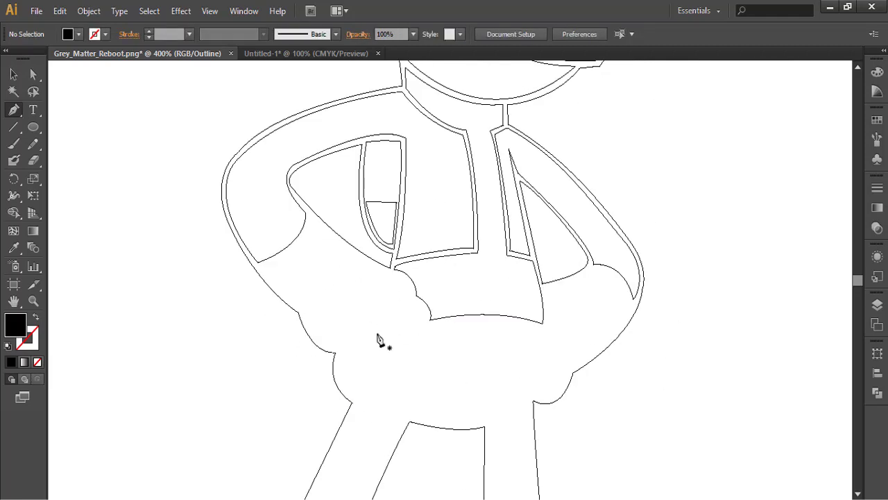
{"action": "scroll", "coordinate": [378, 339], "scroll_direction": "up", "scroll_amount": 2}
{"action": "scroll", "coordinate": [340, 400], "scroll_direction": "left", "scroll_amount": 3}
{"action": "left_click", "coordinate": [350, 333]}
{"action": "scroll", "coordinate": [420, 374], "scroll_direction": "up", "scroll_amount": 1}
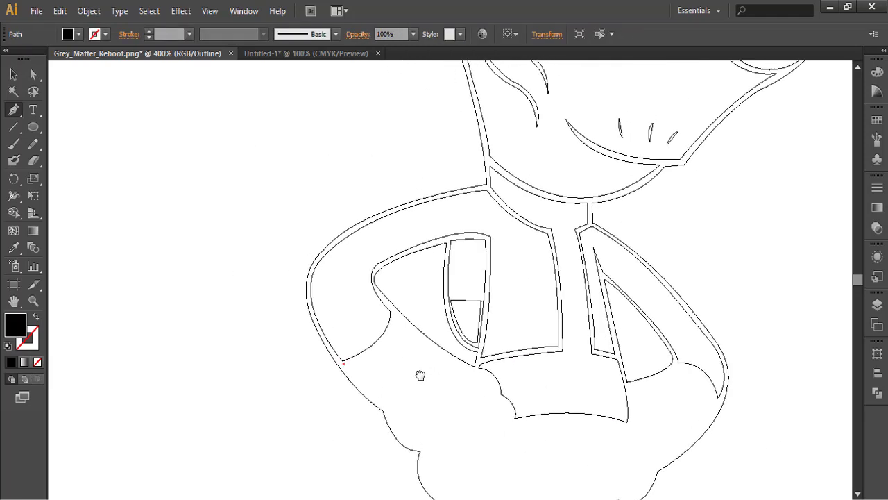
{"action": "left_click_drag", "start_coordinate": [394, 318], "coordinate": [406, 281]}
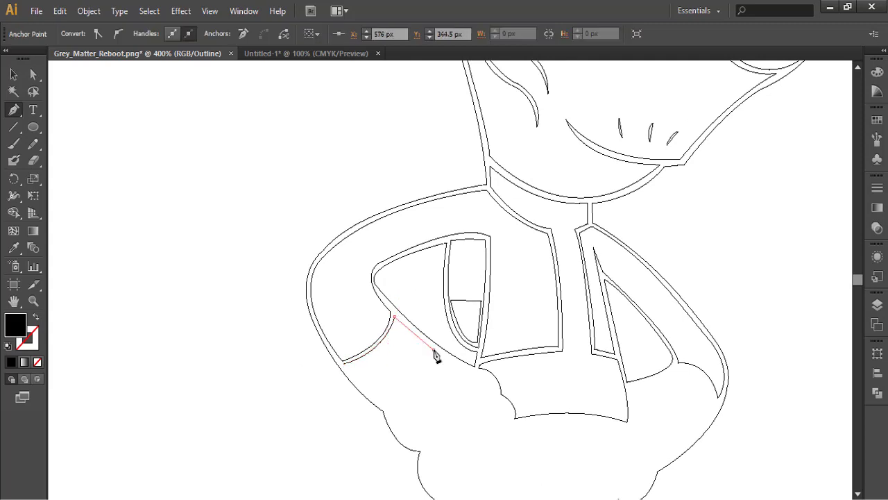
{"action": "left_click", "coordinate": [433, 351]}
{"action": "left_click_drag", "start_coordinate": [384, 407], "coordinate": [336, 415]}
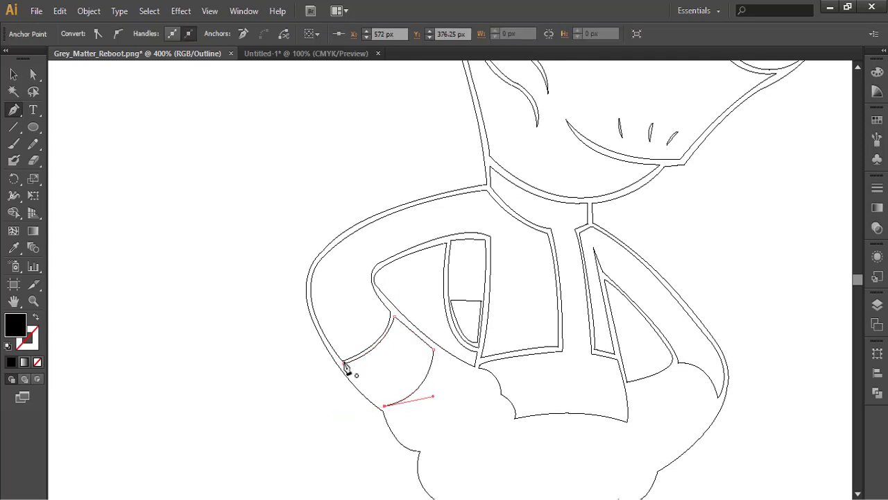
{"action": "left_click_drag", "start_coordinate": [343, 364], "coordinate": [337, 356]}
{"action": "left_click", "coordinate": [317, 406], "text": "ctrl"}
- Start the left hand shape at the wrist, tracing the curved wrist line, the back of the hand, the thumb notch and the first finger
{"action": "left_click_drag", "start_coordinate": [317, 406], "coordinate": [260, 366]}
{"action": "left_click", "coordinate": [380, 313]}
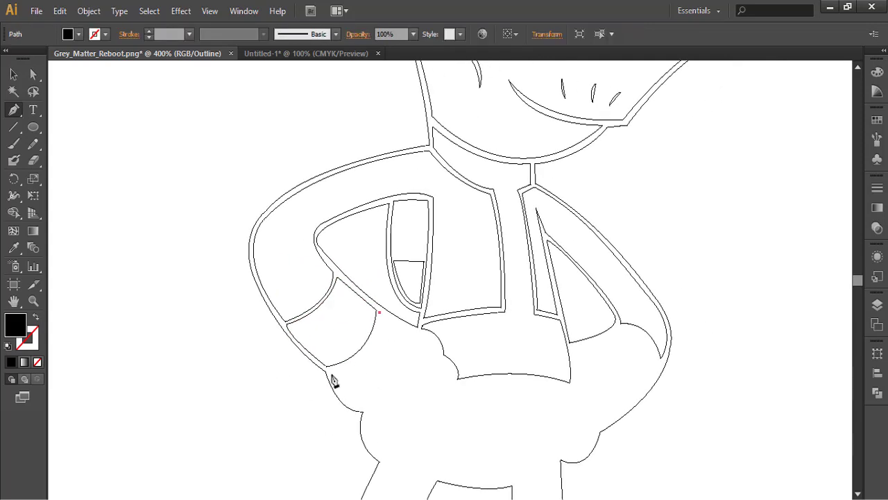
{"action": "left_click_drag", "start_coordinate": [331, 372], "coordinate": [287, 386]}
{"action": "scroll", "coordinate": [359, 376], "scroll_direction": "down", "scroll_amount": 2}
{"action": "left_click_drag", "start_coordinate": [356, 370], "coordinate": [376, 379]}
{"action": "scroll", "coordinate": [372, 375], "scroll_direction": "down", "scroll_amount": 2}
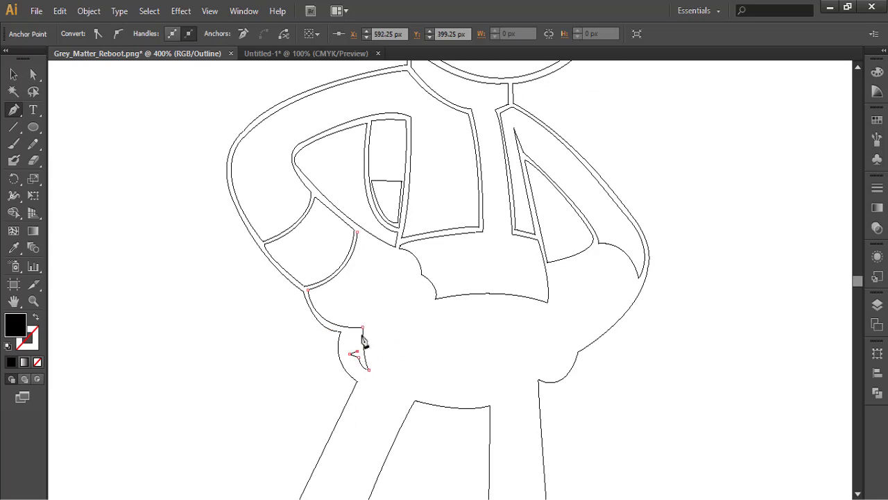
{"action": "left_click", "coordinate": [347, 332]}
{"action": "left_click_drag", "start_coordinate": [381, 391], "coordinate": [369, 418]}
{"action": "left_click", "coordinate": [360, 379]}
{"action": "left_click_drag", "start_coordinate": [409, 395], "coordinate": [387, 350]}
{"action": "left_click", "coordinate": [398, 357]}
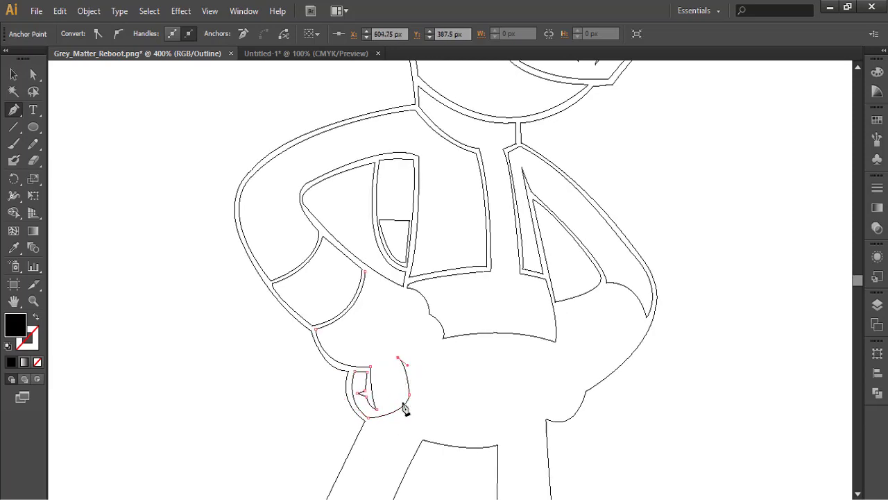
- Trace the left hand's remaining fingers with their pointed creases up to the waist, close the shape at the wrist and deselect it
{"action": "left_click_drag", "start_coordinate": [413, 400], "coordinate": [414, 422]}
{"action": "left_click", "coordinate": [414, 393]}
{"action": "left_click_drag", "start_coordinate": [427, 367], "coordinate": [395, 330]}
{"action": "left_click", "coordinate": [428, 374]}
{"action": "left_click", "coordinate": [450, 388]}
{"action": "left_click", "coordinate": [422, 341]}
{"action": "left_click", "coordinate": [435, 345]}
{"action": "left_click", "coordinate": [376, 311]}
{"action": "left_click", "coordinate": [267, 260], "text": "ctrl"}
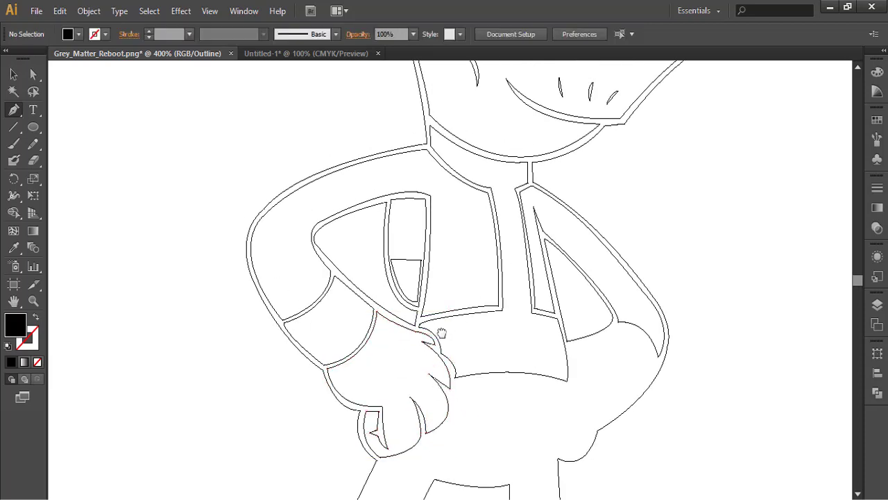
- Draw a closed forearm panel below the right sleeve's cuff, with curved edges at the cuff and the wrist, and deselect it
{"action": "left_click_drag", "start_coordinate": [470, 331], "coordinate": [451, 287]}
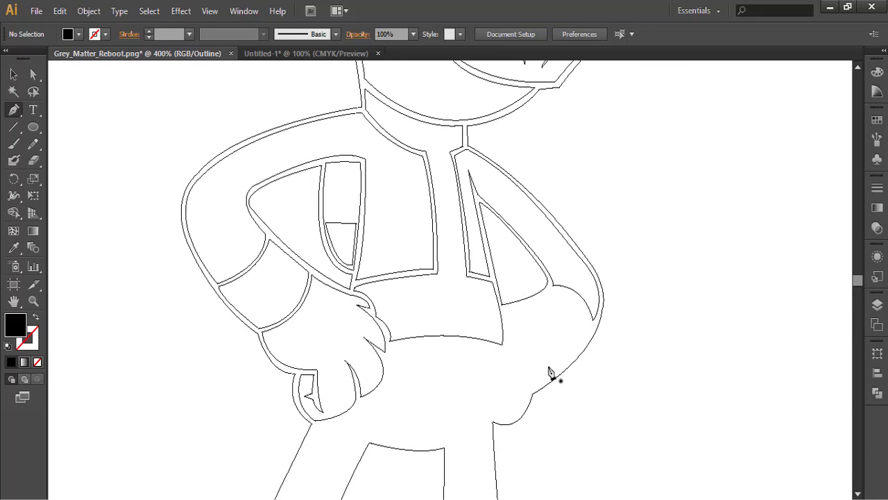
{"action": "left_click", "coordinate": [551, 288]}
{"action": "left_click_drag", "start_coordinate": [592, 327], "coordinate": [532, 390]}
{"action": "left_click", "coordinate": [591, 327]}
{"action": "left_click", "coordinate": [559, 370]}
{"action": "left_click_drag", "start_coordinate": [531, 351], "coordinate": [553, 399]}
{"action": "left_click_drag", "start_coordinate": [550, 356], "coordinate": [585, 373]}
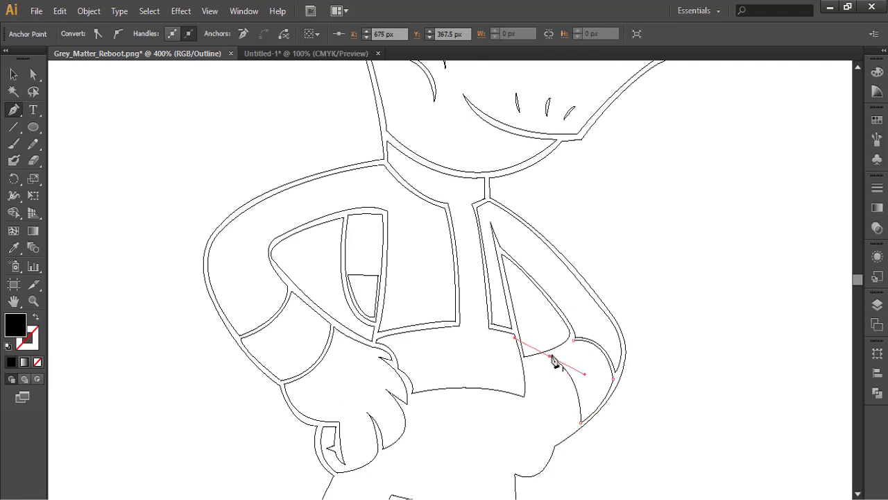
{"action": "left_click", "coordinate": [578, 340]}
{"action": "left_click", "coordinate": [704, 271], "text": "ctrl"}
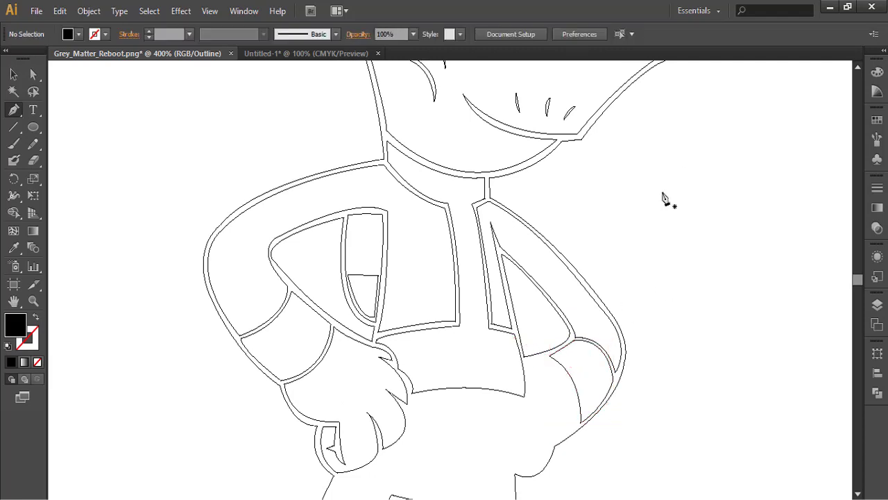
- Draw the closed right hand shape from the torso's edge around the hip, thumb notch and curved wrist, and deselect it
{"action": "scroll", "coordinate": [545, 391], "scroll_direction": "down", "scroll_amount": 1}
{"action": "left_click", "coordinate": [525, 340]}
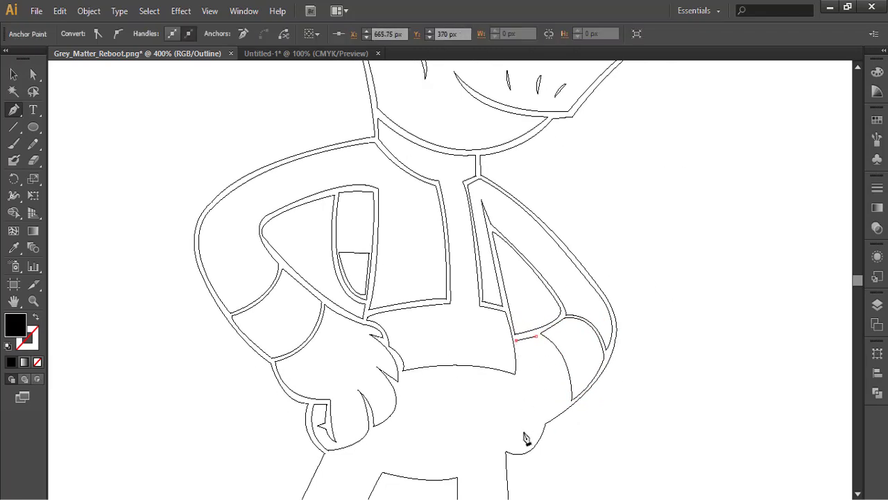
{"action": "scroll", "coordinate": [525, 430], "scroll_direction": "down", "scroll_amount": 4}
{"action": "left_click", "coordinate": [517, 390]}
{"action": "left_click_drag", "start_coordinate": [517, 390], "coordinate": [493, 426]}
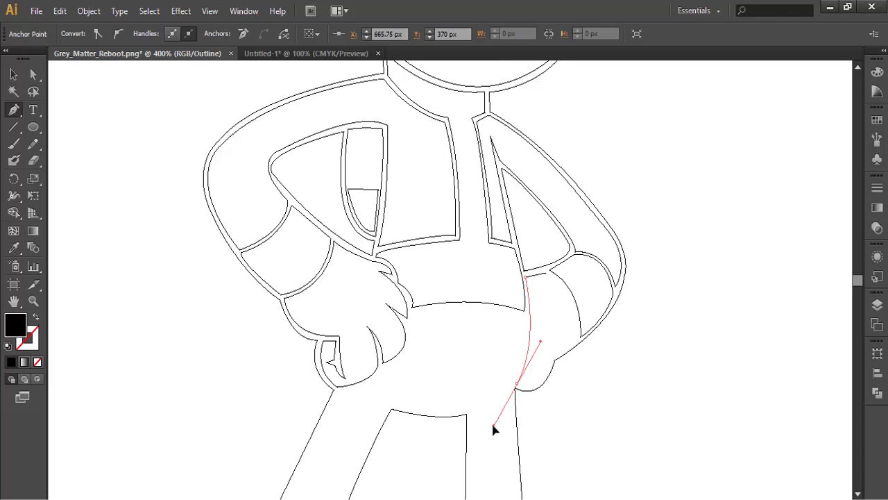
{"action": "left_click_drag", "start_coordinate": [549, 364], "coordinate": [559, 335]}
{"action": "left_click", "coordinate": [550, 364]}
{"action": "left_click", "coordinate": [529, 371]}
{"action": "left_click", "coordinate": [577, 338]}
{"action": "left_click_drag", "start_coordinate": [552, 300], "coordinate": [535, 311]}
{"action": "left_click", "coordinate": [701, 276], "text": "ctrl"}
- Start the lower body shape with a curved waistline below the torso, continuing around the underside of the left hand's fingers
{"action": "left_click_drag", "start_coordinate": [486, 434], "coordinate": [524, 322]}
{"action": "scroll", "coordinate": [474, 326], "scroll_direction": "up", "scroll_amount": 2}
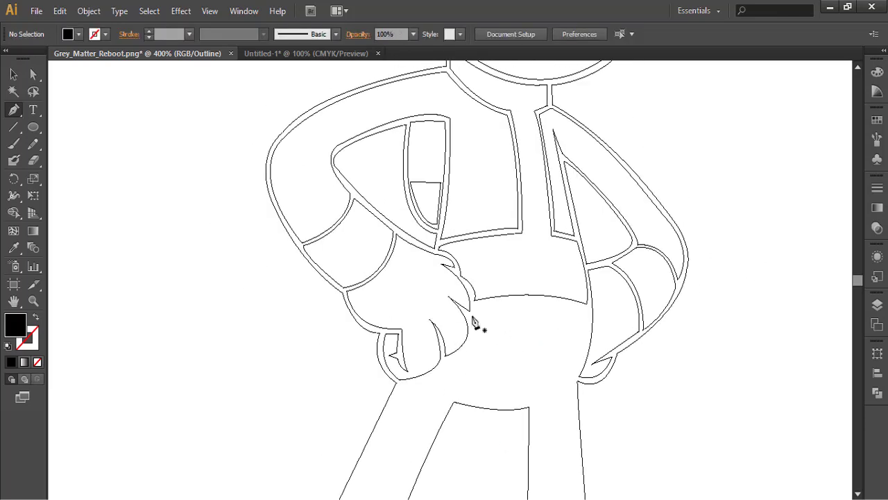
{"action": "left_click", "coordinate": [586, 311]}
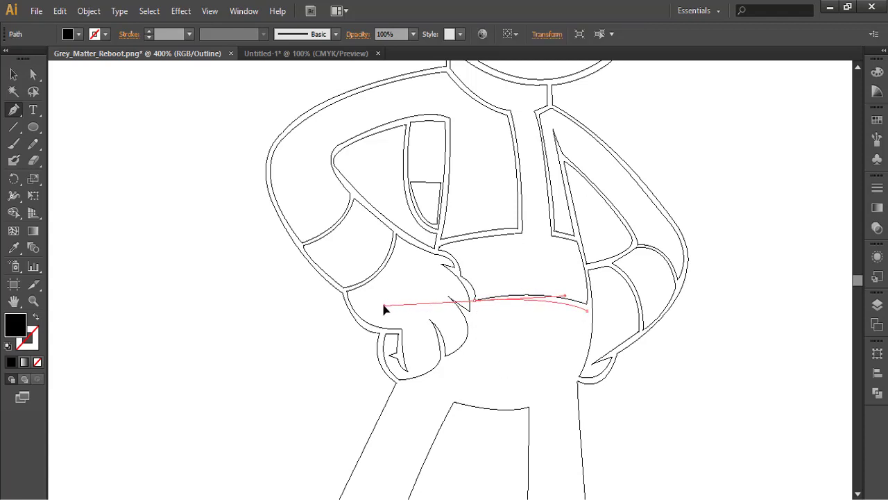
{"action": "mouse_move", "coordinate": [476, 305]}
{"action": "left_mouse_down"}
{"action": "mouse_move", "coordinate": [506, 327]}
{"action": "mouse_move", "coordinate": [479, 311]}
{"action": "mouse_move", "coordinate": [407, 333]}
{"action": "mouse_move", "coordinate": [466, 316]}
{"action": "left_mouse_up"}
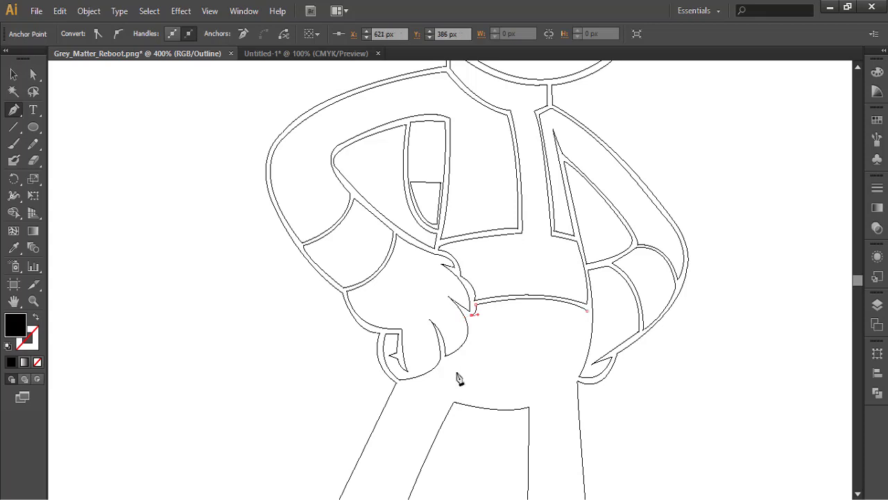
{"action": "left_click_drag", "start_coordinate": [444, 360], "coordinate": [401, 370]}
{"action": "left_click", "coordinate": [444, 359]}
{"action": "key", "text": "space"}
{"action": "left_click_drag", "start_coordinate": [417, 401], "coordinate": [463, 353]}
{"action": "left_click_drag", "start_coordinate": [449, 338], "coordinate": [413, 342]}
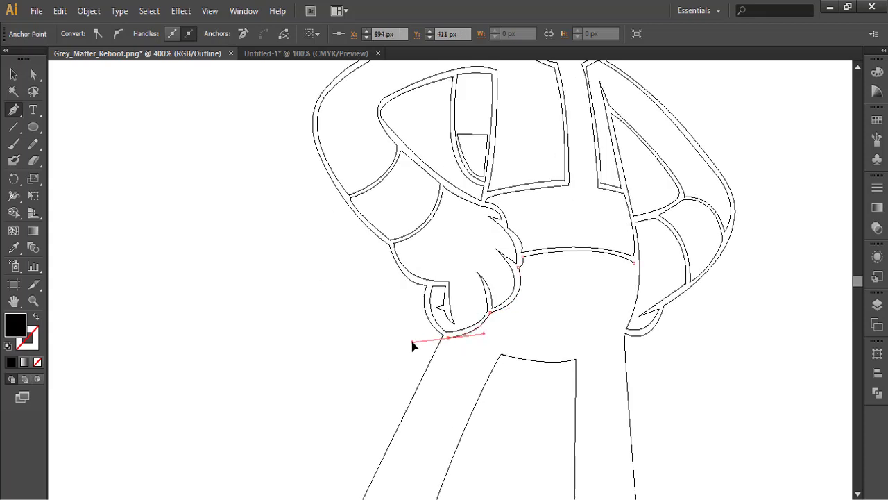
- Continue the lower body shape down both upper legs with curved hems and a crotch crease, close it at the waist and deselect it
{"action": "scroll", "coordinate": [432, 414], "scroll_direction": "down", "scroll_amount": 3}
{"action": "scroll", "coordinate": [432, 414], "scroll_direction": "left", "scroll_amount": 1}
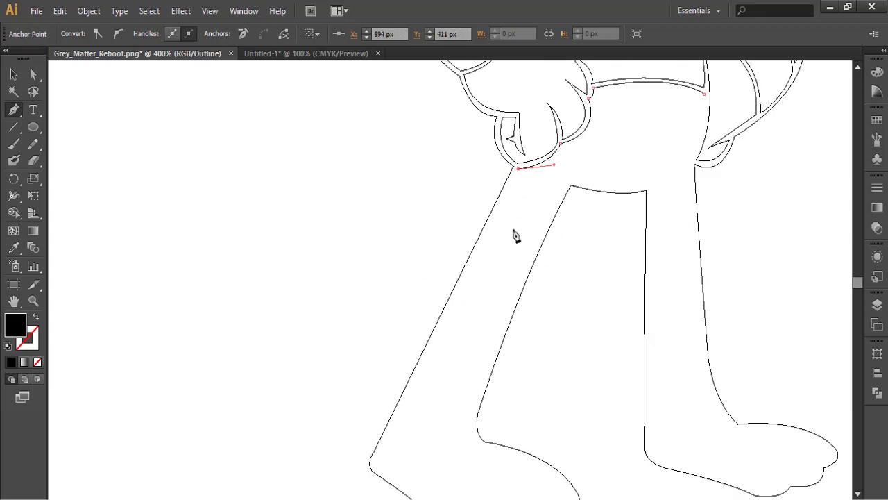
{"action": "left_click", "coordinate": [444, 320]}
{"action": "left_click_drag", "start_coordinate": [503, 329], "coordinate": [509, 338]}
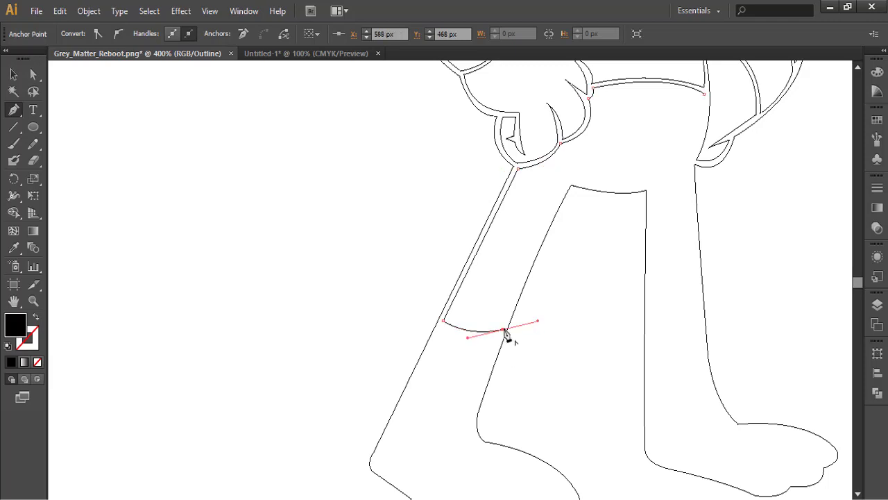
{"action": "scroll", "coordinate": [524, 303], "scroll_direction": "up", "scroll_amount": 2}
{"action": "scroll", "coordinate": [524, 303], "scroll_direction": "right", "scroll_amount": 1}
{"action": "scroll", "coordinate": [524, 304], "scroll_direction": "up", "scroll_amount": 1}
{"action": "scroll", "coordinate": [524, 303], "scroll_direction": "right", "scroll_amount": 1}
{"action": "left_click_drag", "start_coordinate": [555, 362], "coordinate": [576, 346]}
{"action": "scroll", "coordinate": [537, 361], "scroll_direction": "down", "scroll_amount": 3}
{"action": "left_click", "coordinate": [526, 352]}
{"action": "scroll", "coordinate": [569, 278], "scroll_direction": "up", "scroll_amount": 2}
{"action": "scroll", "coordinate": [569, 277], "scroll_direction": "up", "scroll_amount": 3}
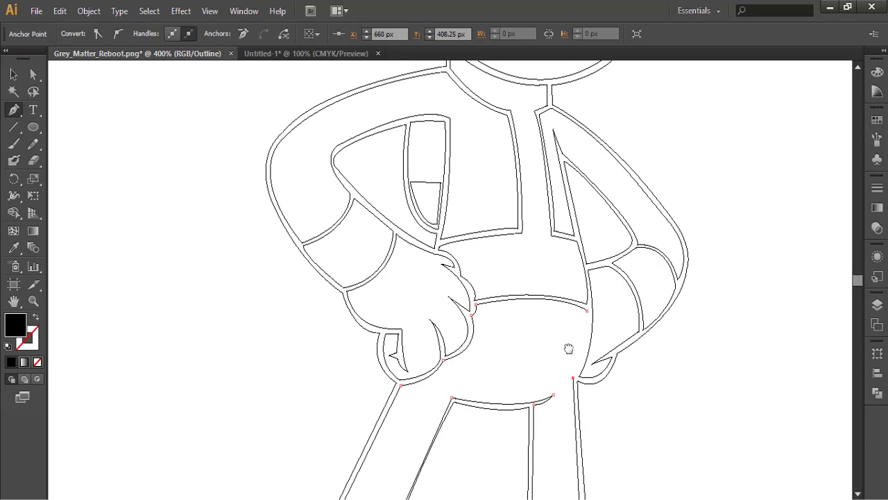
{"action": "left_click", "coordinate": [701, 311], "text": "ctrl"}
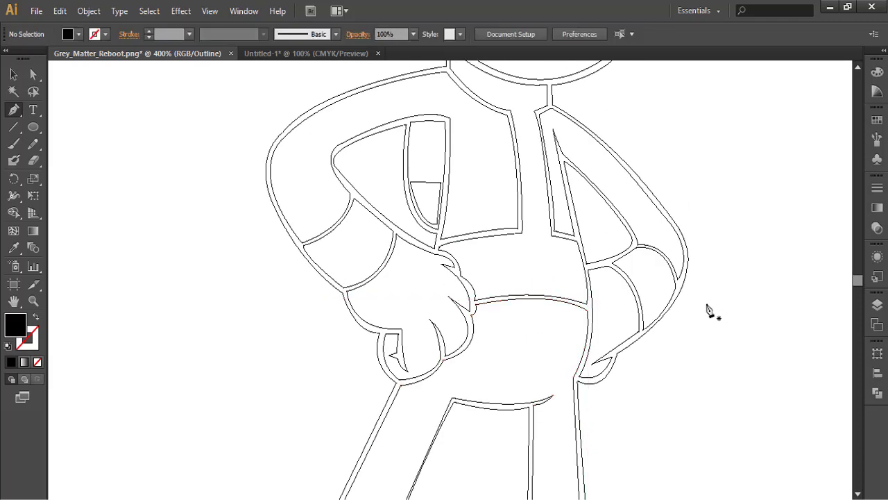
- Draw a closed lower-leg panel on the left leg, from below the hem to the heel and the arched foot line, and deselect it
{"action": "scroll", "coordinate": [672, 281], "scroll_direction": "down", "scroll_amount": 7}
{"action": "scroll", "coordinate": [530, 283], "scroll_direction": "left", "scroll_amount": 4}
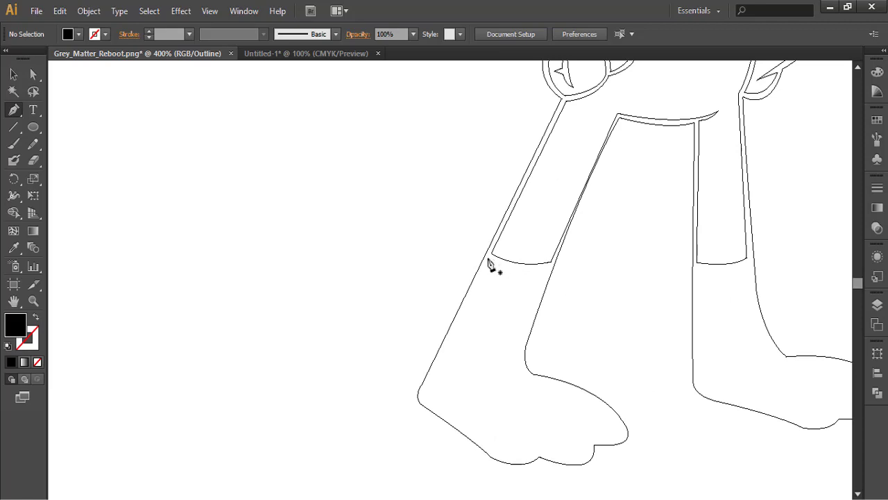
{"action": "left_click", "coordinate": [488, 259]}
{"action": "left_click", "coordinate": [421, 398]}
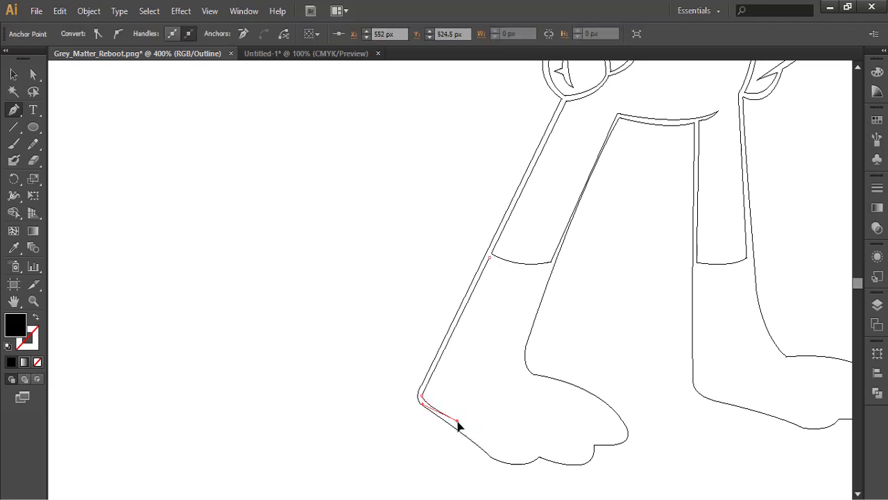
{"action": "left_click_drag", "start_coordinate": [529, 376], "coordinate": [593, 378]}
{"action": "left_click", "coordinate": [529, 377]}
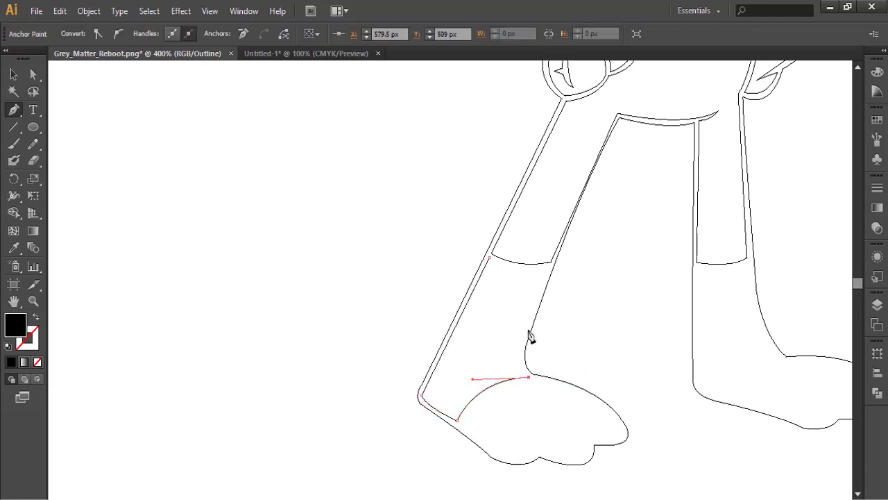
{"action": "left_click_drag", "start_coordinate": [549, 269], "coordinate": [589, 165]}
{"action": "left_click", "coordinate": [549, 268]}
{"action": "left_click", "coordinate": [488, 259]}
{"action": "left_click", "coordinate": [427, 230], "text": "ctrl"}
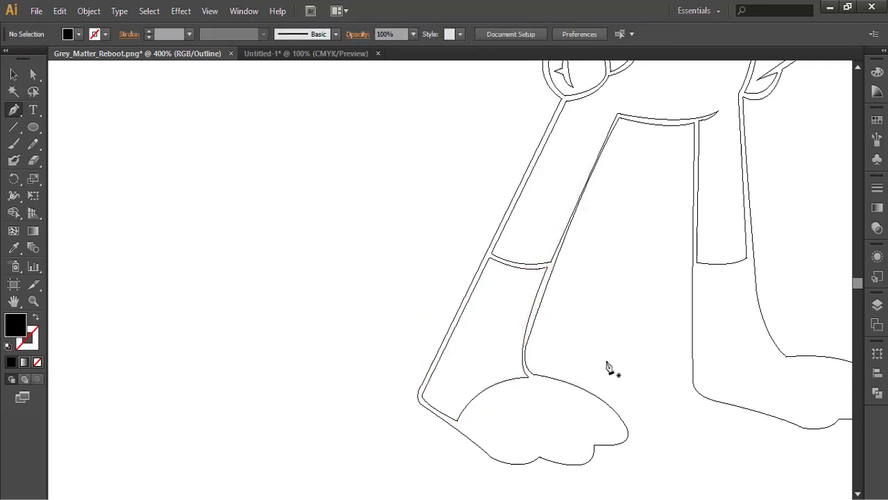
- Draw a closed lower-leg panel on the right leg, with a rounded heel and an arched foot line, and deselect it
{"action": "left_click_drag", "start_coordinate": [612, 337], "coordinate": [477, 370]}
{"action": "left_click", "coordinate": [561, 303]}
{"action": "left_click", "coordinate": [562, 411]}
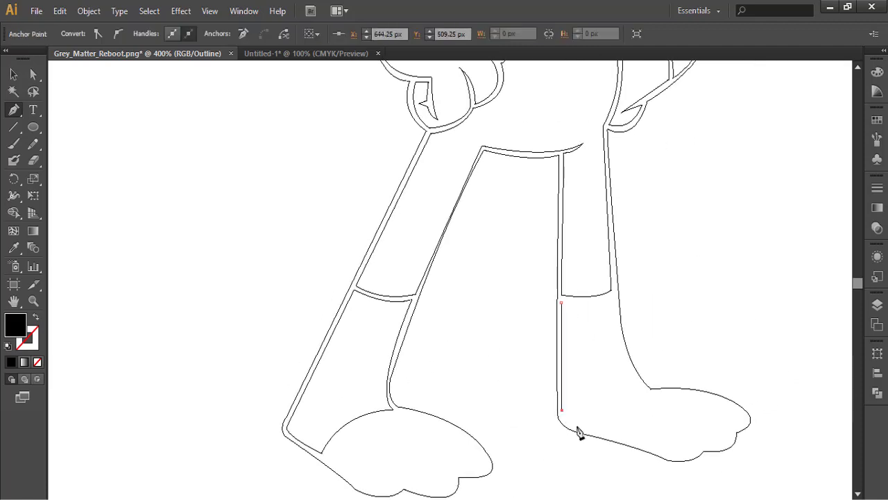
{"action": "left_click_drag", "start_coordinate": [594, 433], "coordinate": [587, 431]}
{"action": "left_click", "coordinate": [609, 434]}
{"action": "left_click_drag", "start_coordinate": [653, 408], "coordinate": [609, 402]}
{"action": "left_click", "coordinate": [579, 412]}
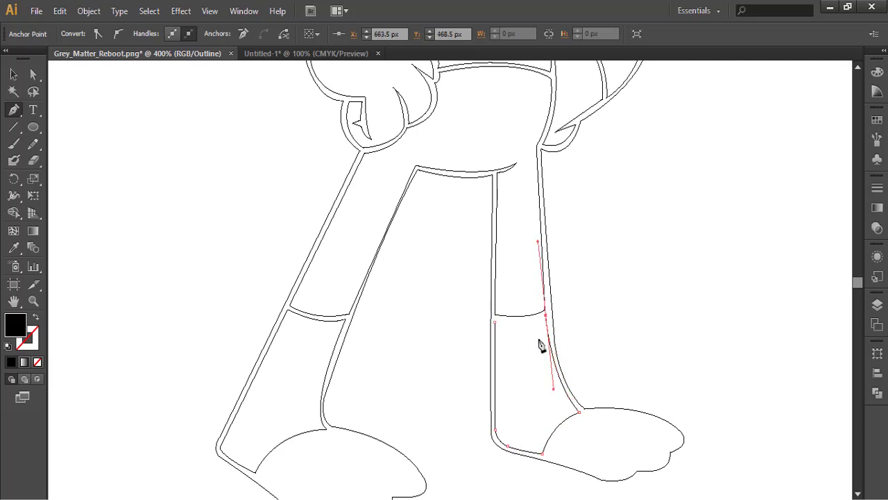
{"action": "left_click", "coordinate": [830, 298], "text": "ctrl"}
- Draw the left foot's toe nearest the heel as a closed rounded shape below the arched foot line, and deselect it
{"action": "left_click_drag", "start_coordinate": [517, 379], "coordinate": [532, 254]}
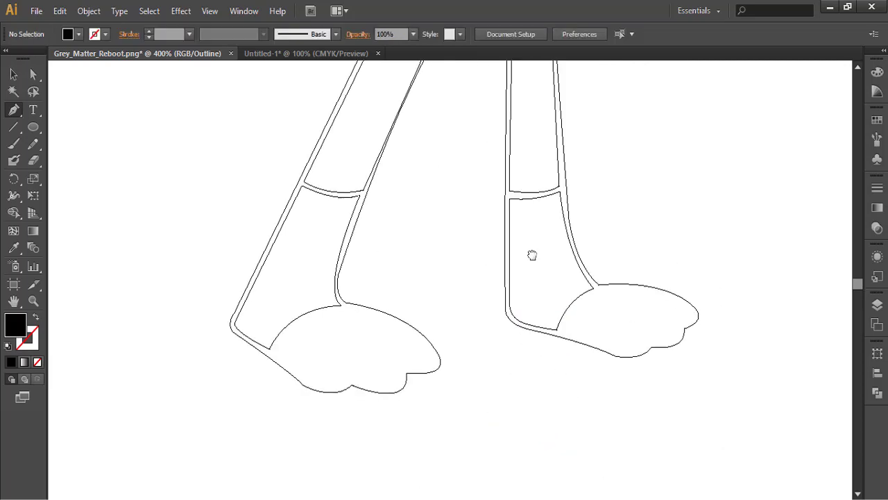
{"action": "left_click_drag", "start_coordinate": [284, 347], "coordinate": [374, 374]}
{"action": "left_click", "coordinate": [381, 356]}
{"action": "left_click", "coordinate": [363, 375]}
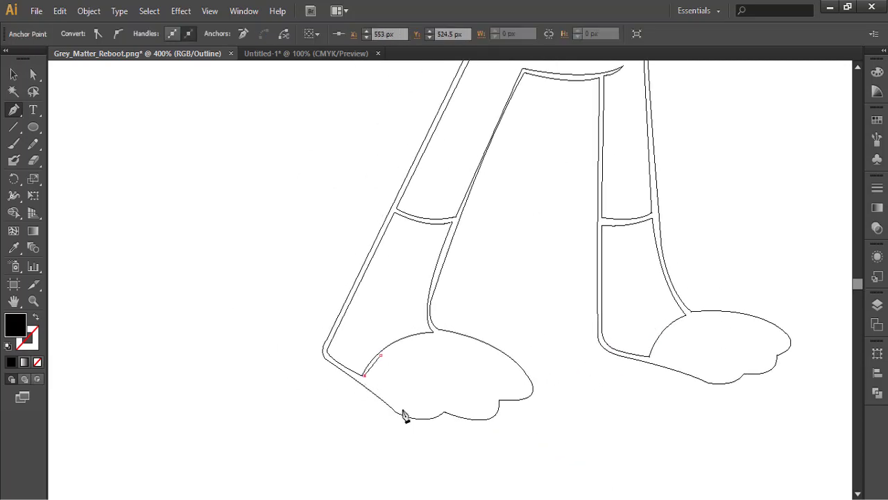
{"action": "left_click", "coordinate": [382, 356]}
{"action": "left_click", "coordinate": [484, 313], "text": "ctrl"}
- Draw the left foot's middle toe and its outermost toe as two closed rounded shapes, deselecting each one
{"action": "left_click", "coordinate": [412, 338]}
{"action": "left_click", "coordinate": [388, 352]}
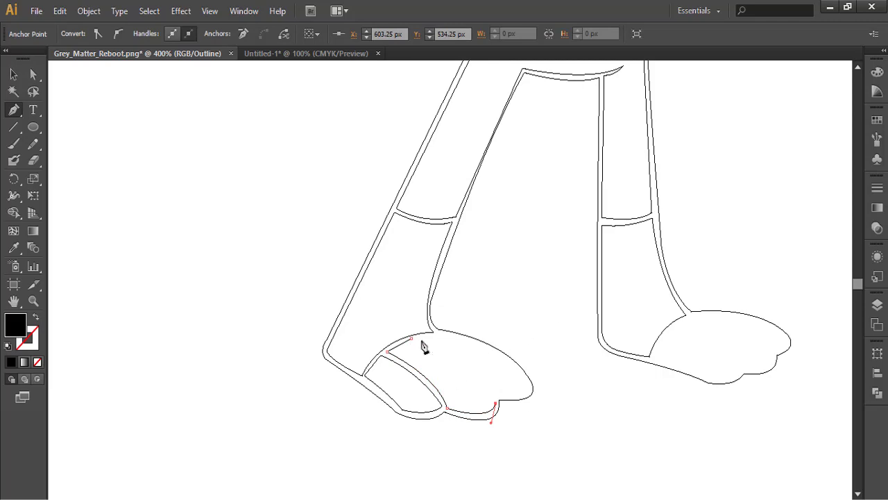
{"action": "left_click", "coordinate": [358, 317], "text": "ctrl"}
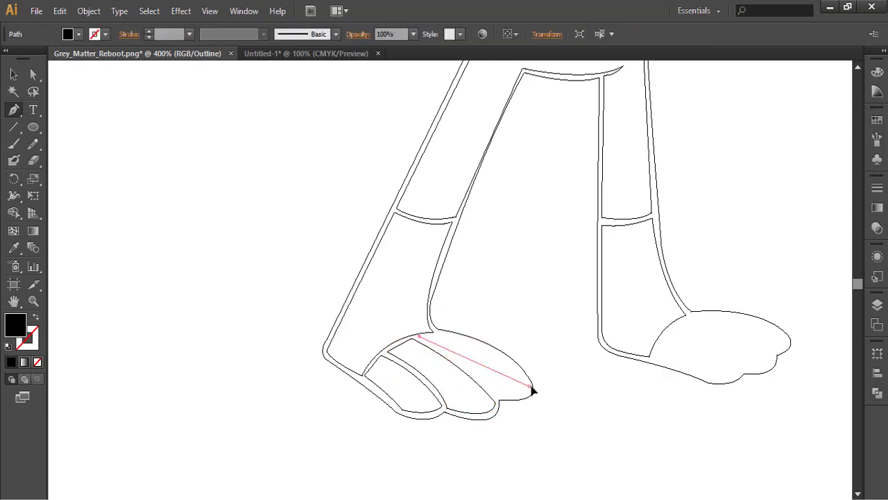
{"action": "left_click_drag", "start_coordinate": [576, 443], "coordinate": [576, 446]}
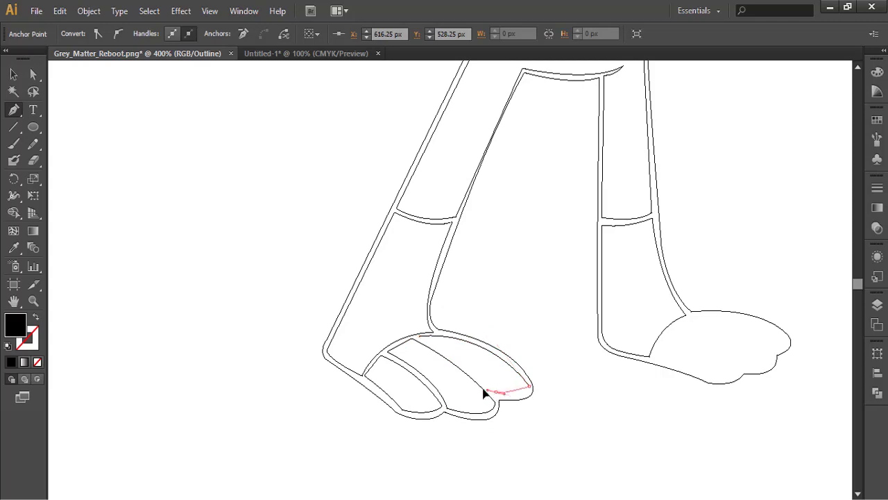
{"action": "left_click", "coordinate": [389, 328], "text": "ctrl"}
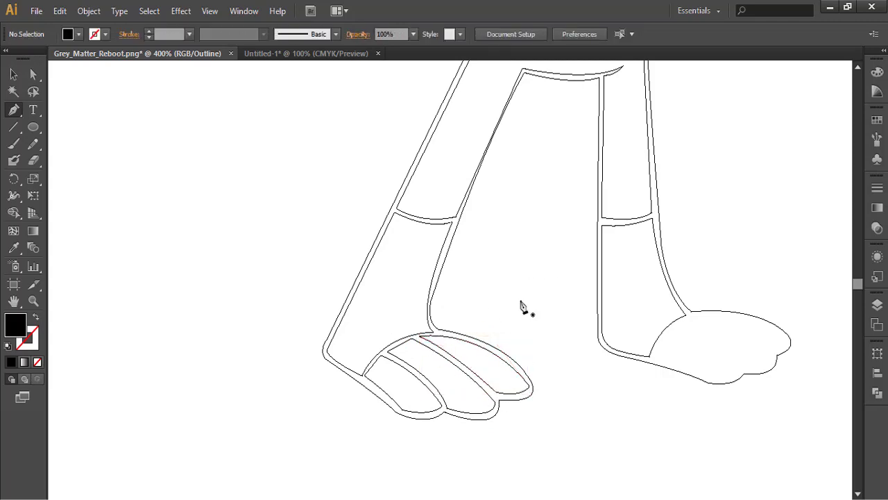
- Draw the right foot's toe nearest the heel as a closed rounded shape below the arched foot line, and deselect it
{"action": "left_click_drag", "start_coordinate": [553, 288], "coordinate": [424, 312]}
{"action": "left_click_drag", "start_coordinate": [512, 415], "coordinate": [408, 445]}
{"action": "left_click", "coordinate": [428, 392]}
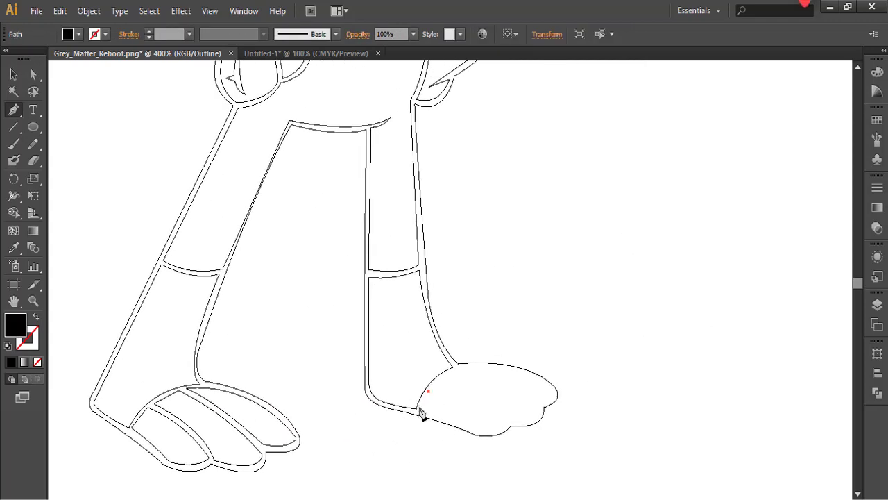
{"action": "left_click", "coordinate": [418, 408]}
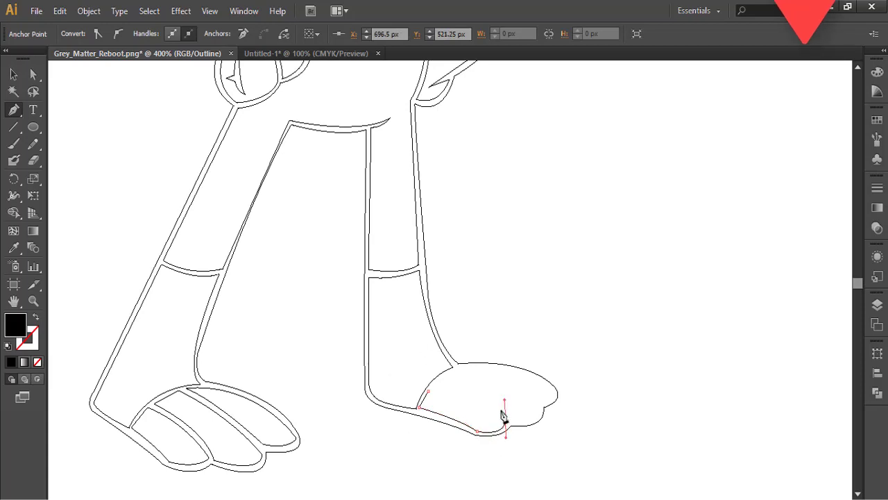
{"action": "left_click", "coordinate": [505, 419]}
{"action": "left_click_drag", "start_coordinate": [428, 391], "coordinate": [370, 389]}
{"action": "left_click", "coordinate": [404, 375], "text": "ctrl"}
- Draw the right foot's middle toe as a closed rounded shape beside the first toe, and deselect it
{"action": "left_click", "coordinate": [445, 377]}
{"action": "left_click", "coordinate": [434, 385]}
{"action": "left_click_drag", "start_coordinate": [506, 438], "coordinate": [534, 418]}
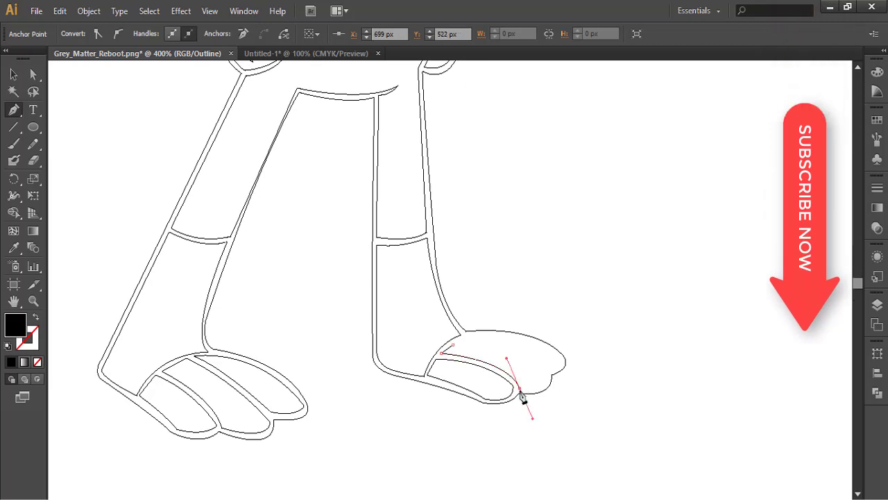
{"action": "mouse_move", "coordinate": [547, 376]}
{"action": "left_mouse_down"}
{"action": "mouse_move", "coordinate": [540, 366]}
{"action": "mouse_move", "coordinate": [552, 387]}
{"action": "left_mouse_up"}
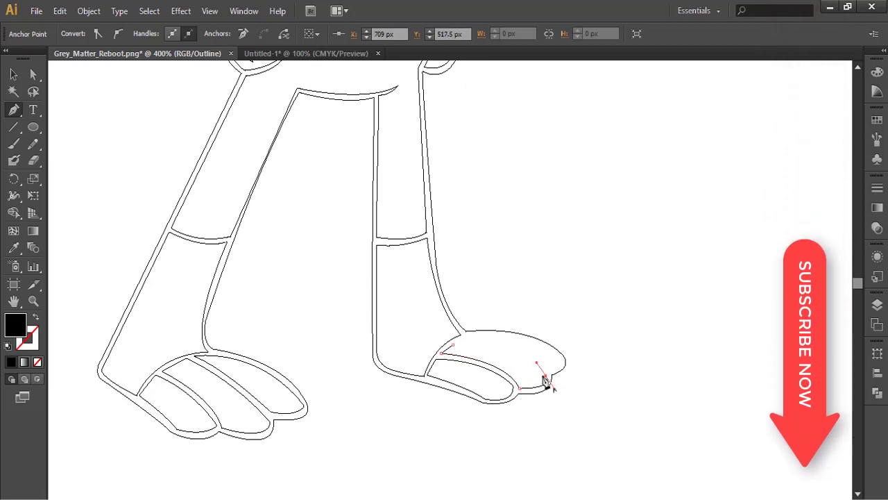
{"action": "left_click_drag", "start_coordinate": [485, 407], "coordinate": [524, 438]}
{"action": "left_click_drag", "start_coordinate": [492, 376], "coordinate": [424, 380]}
{"action": "left_click", "coordinate": [432, 376], "text": "ctrl"}
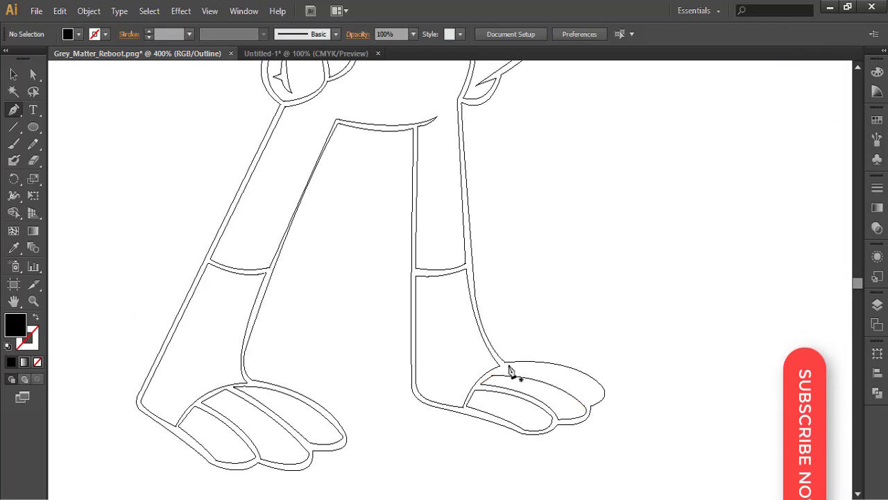
- Draw the right foot's outermost toe as a closed rounded shape along the upper edge of the foot, and deselect it
{"action": "left_click", "coordinate": [498, 367]}
{"action": "left_click_drag", "start_coordinate": [602, 395], "coordinate": [637, 432]}
{"action": "left_click", "coordinate": [601, 395]}
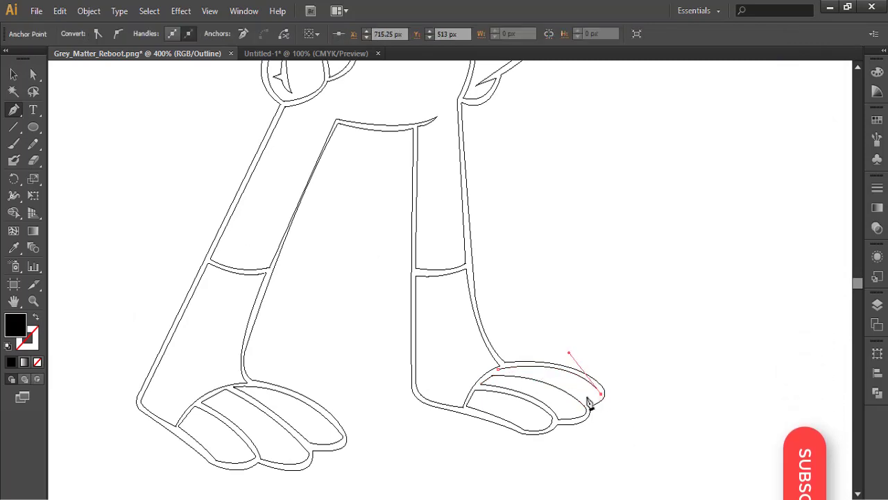
{"action": "left_click_drag", "start_coordinate": [524, 457], "coordinate": [466, 358]}
{"action": "left_click_drag", "start_coordinate": [528, 299], "coordinate": [513, 294]}
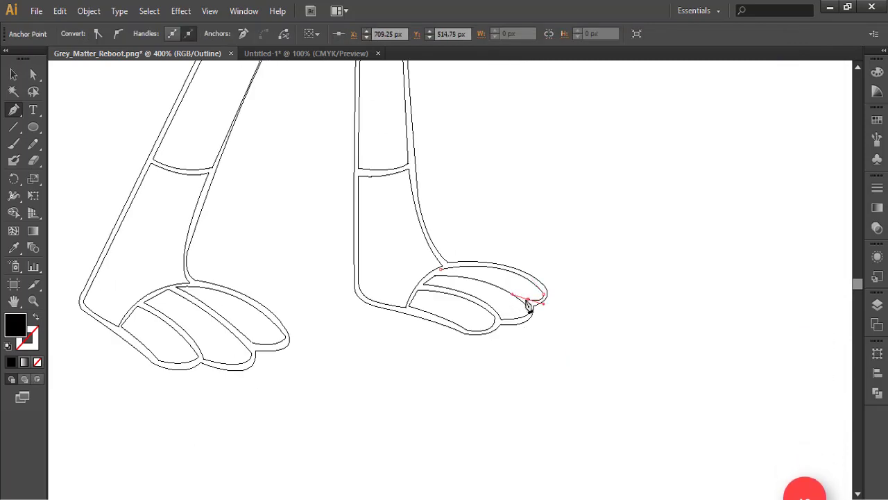
{"action": "left_click_drag", "start_coordinate": [477, 350], "coordinate": [525, 391]}
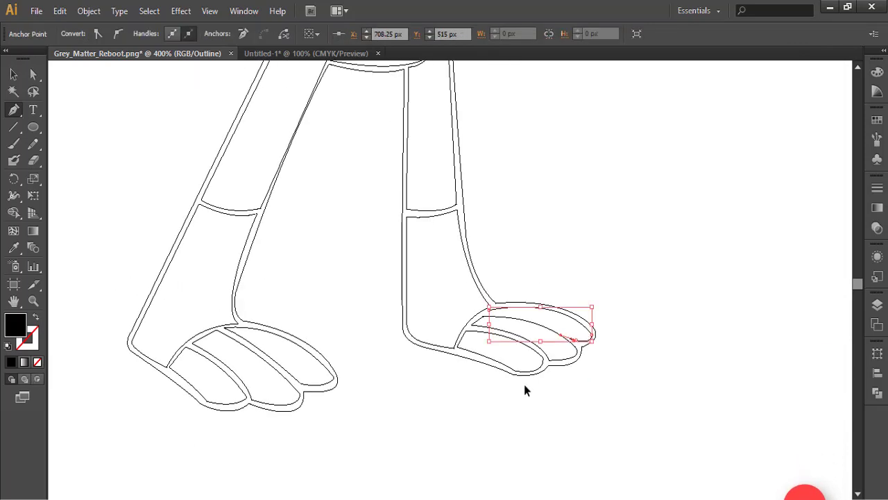
{"action": "left_click", "coordinate": [626, 243], "text": "ctrl"}
- Draw a closed shading shape on the snout, from below the nose bridge to the muzzle edge under the smaller eye, and deselect it
{"action": "scroll", "coordinate": [579, 193], "scroll_direction": "up", "scroll_amount": 15}
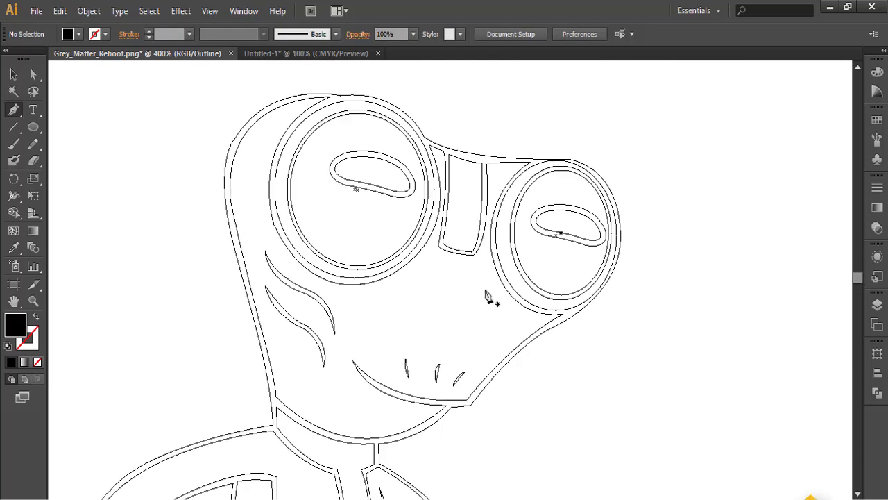
{"action": "left_click", "coordinate": [461, 262]}
{"action": "left_click_drag", "start_coordinate": [439, 355], "coordinate": [493, 394]}
{"action": "left_click", "coordinate": [485, 371]}
{"action": "left_click", "coordinate": [546, 322]}
{"action": "left_click_drag", "start_coordinate": [460, 261], "coordinate": [438, 234]}
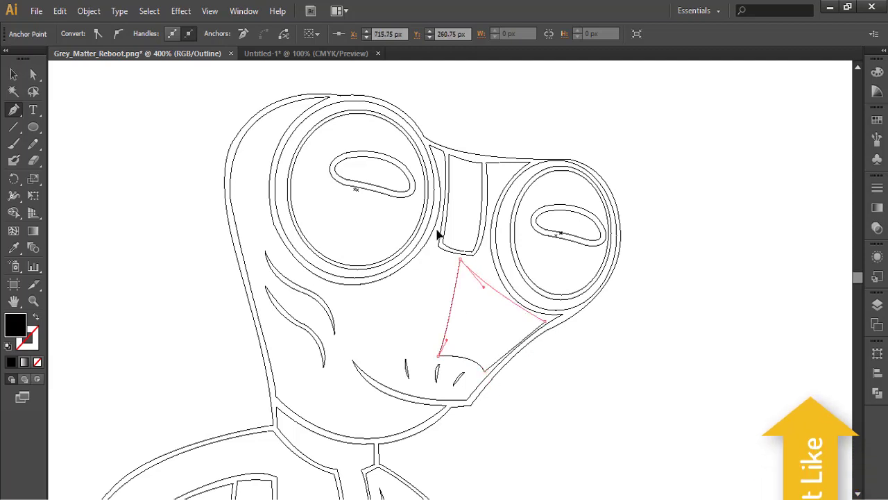
{"action": "left_click", "coordinate": [457, 430], "text": "ctrl"}
- Draw a small closed shading shape on the chin between the mouth line and the jaw, and deselect it
{"action": "left_click_drag", "start_coordinate": [458, 433], "coordinate": [560, 267]}
{"action": "left_click", "coordinate": [503, 240]}
{"action": "left_click", "coordinate": [488, 265]}
{"action": "left_click", "coordinate": [533, 244]}
{"action": "left_click", "coordinate": [504, 240]}
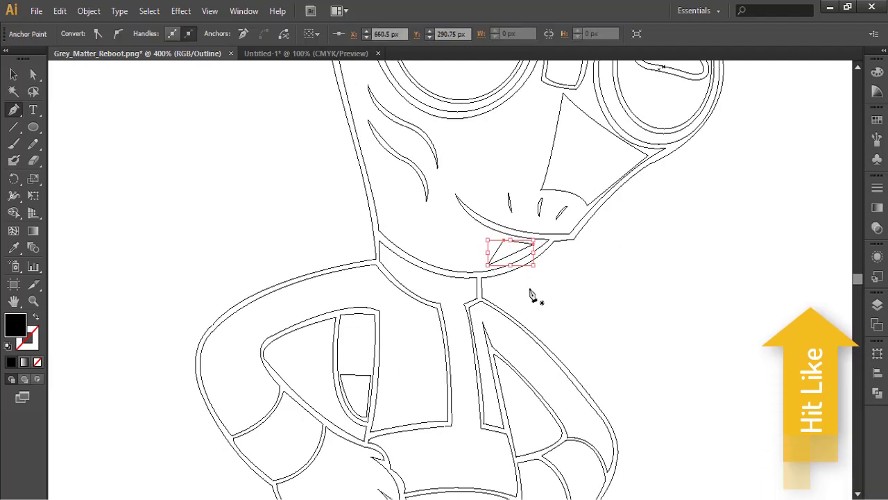
{"action": "key", "text": "ctrl+z"}
{"action": "left_click", "coordinate": [503, 242]}
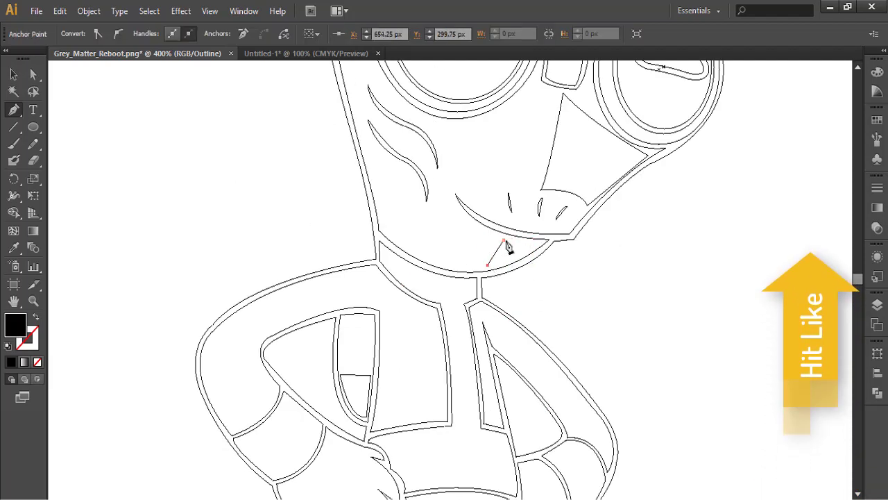
{"action": "left_click", "coordinate": [431, 238], "text": "ctrl"}
- Draw a long, narrow closed shading shape along the right upper arm from the shoulder to the elbow, and deselect it
{"action": "left_click_drag", "start_coordinate": [436, 409], "coordinate": [487, 295]}
{"action": "left_click", "coordinate": [540, 200]}
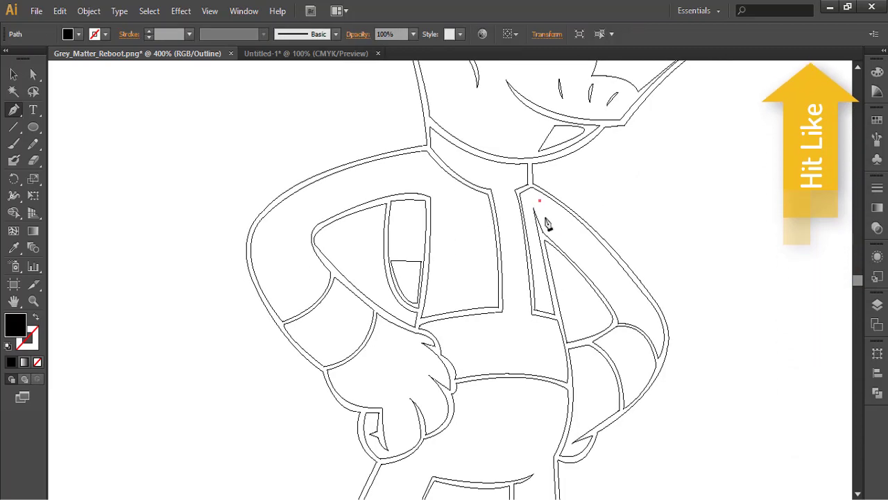
{"action": "left_click", "coordinate": [544, 217]}
{"action": "left_click", "coordinate": [631, 321]}
{"action": "left_click_drag", "start_coordinate": [658, 336], "coordinate": [668, 354]}
{"action": "left_click", "coordinate": [658, 336]}
{"action": "left_click_drag", "start_coordinate": [540, 200], "coordinate": [495, 181]}
{"action": "left_click", "coordinate": [664, 200], "text": "ctrl"}
- Draw a closed four-cornered shading shape with one curved side on the back of the left hand below the cuff, and deselect it
{"action": "left_click", "coordinate": [384, 326]}
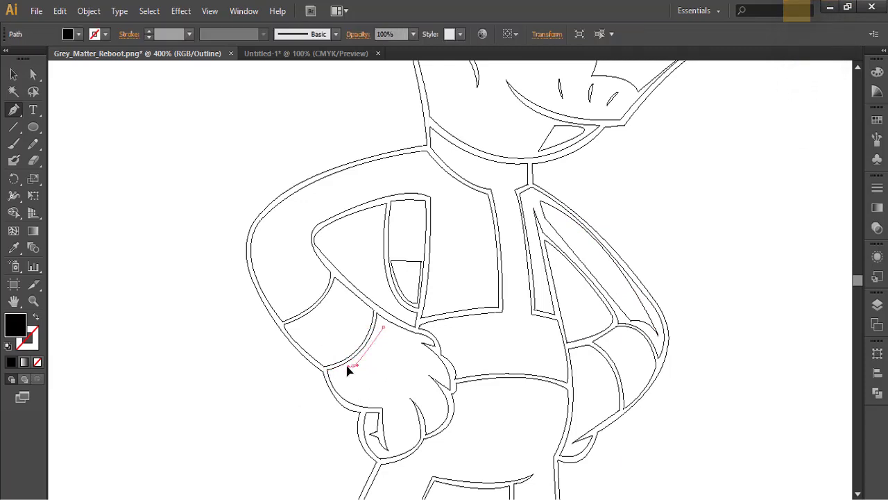
{"action": "left_click", "coordinate": [394, 399]}
{"action": "left_click", "coordinate": [383, 327]}
{"action": "left_click", "coordinate": [738, 321], "text": "ctrl"}
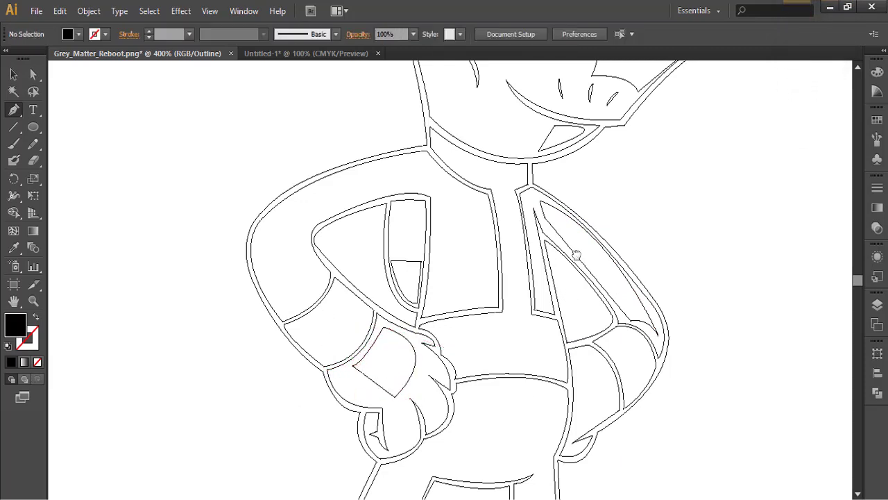
- Draw a closed curved shading shape on the lower torso between the waistline and the right hip, and deselect it
{"action": "scroll", "coordinate": [575, 257], "scroll_direction": "down", "scroll_amount": 3}
{"action": "left_click", "coordinate": [546, 253]}
{"action": "left_click_drag", "start_coordinate": [464, 327], "coordinate": [512, 317]}
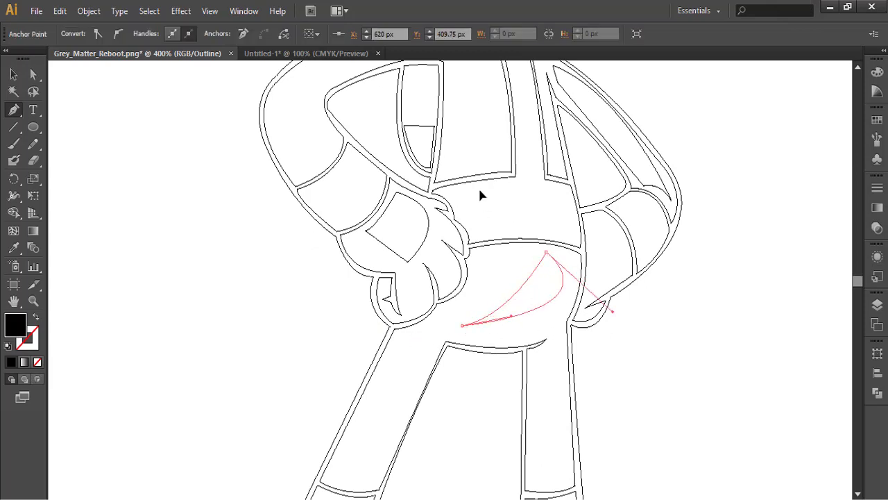
{"action": "left_click_drag", "start_coordinate": [479, 191], "coordinate": [464, 159]}
{"action": "key", "text": "ctrl+z"}
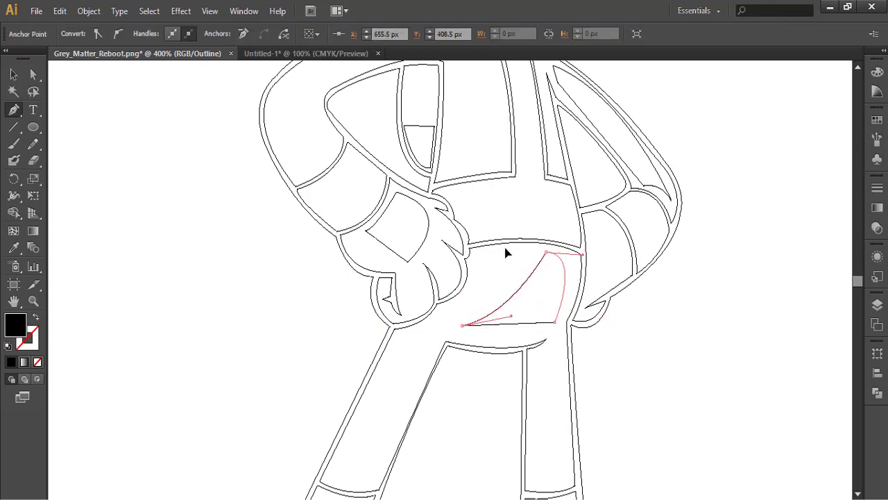
{"action": "left_click", "coordinate": [615, 397], "text": "ctrl"}
- Draw a narrow four-sided shading strip along the outer side of the right thigh, and deselect it
{"action": "scroll", "coordinate": [615, 397], "scroll_direction": "down", "scroll_amount": 3}
{"action": "left_click", "coordinate": [537, 240]}
{"action": "left_click", "coordinate": [545, 369]}
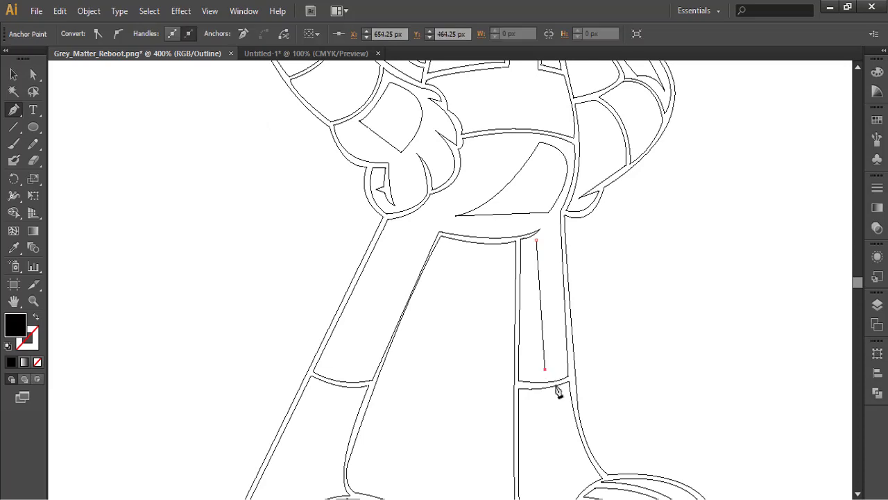
{"action": "left_click", "coordinate": [537, 242]}
{"action": "left_click", "coordinate": [594, 368], "text": "ctrl"}
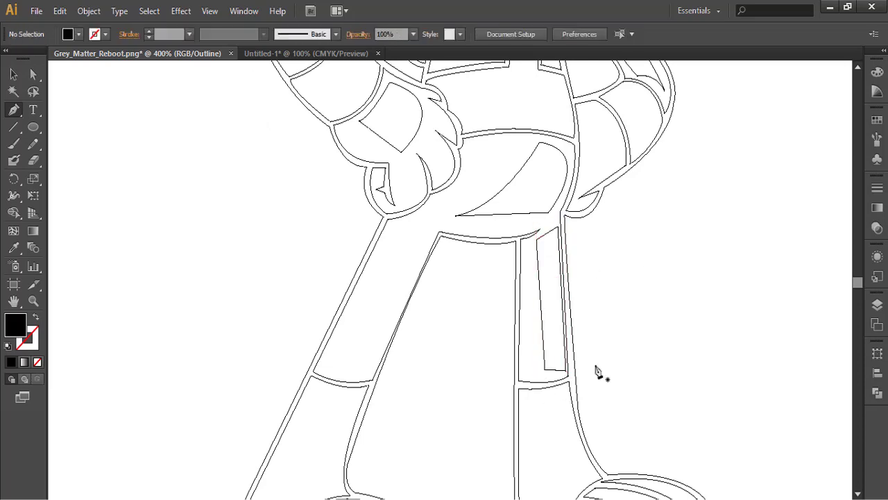
- Draw a slanted four-sided shading strip along the inner side of the left thigh, and deselect it
{"action": "scroll", "coordinate": [542, 328], "scroll_direction": "left", "scroll_amount": 3}
{"action": "left_click", "coordinate": [437, 359]}
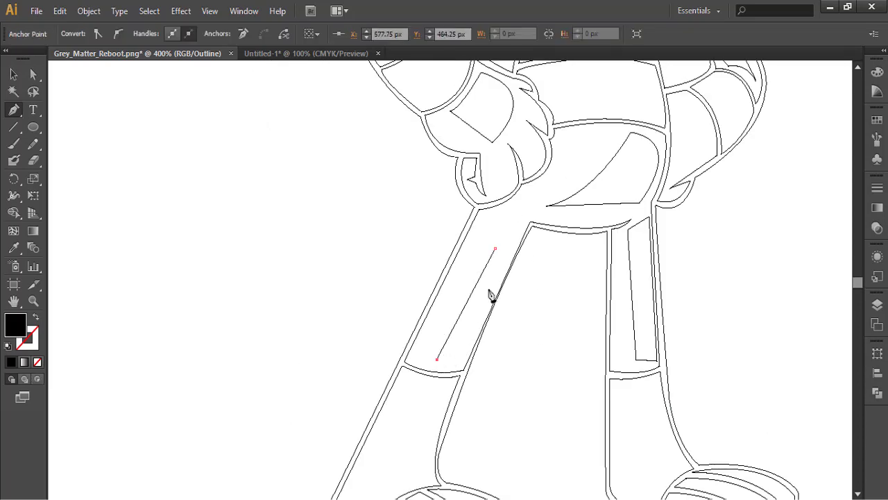
{"action": "left_click", "coordinate": [496, 247]}
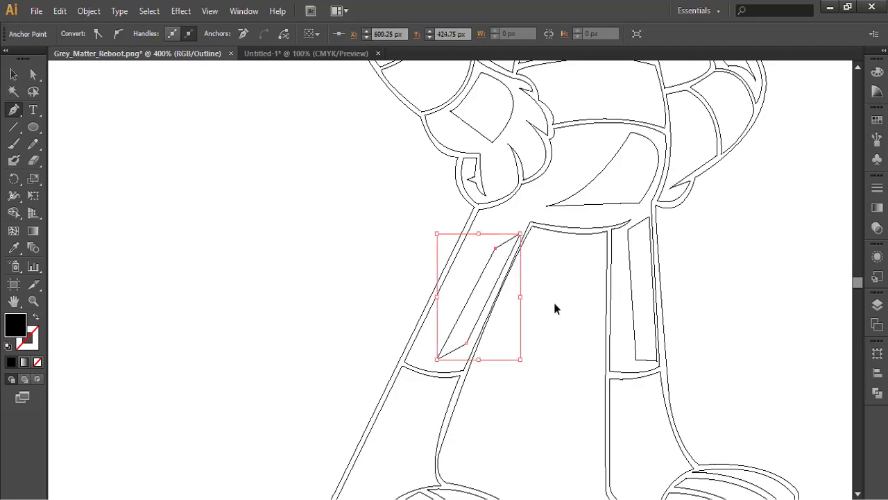
{"action": "left_click", "coordinate": [554, 303], "text": "ctrl"}
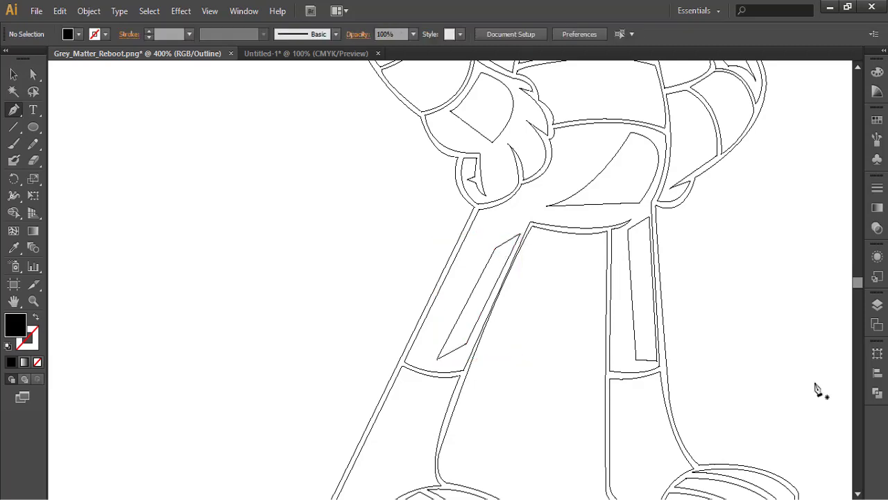
- Select all of the character's paths and transfer them to the Untitled-1 document with the colour swatches
{"action": "left_click_drag", "start_coordinate": [776, 355], "coordinate": [698, 277]}
{"action": "left_click_drag", "start_coordinate": [702, 201], "coordinate": [718, 438]}
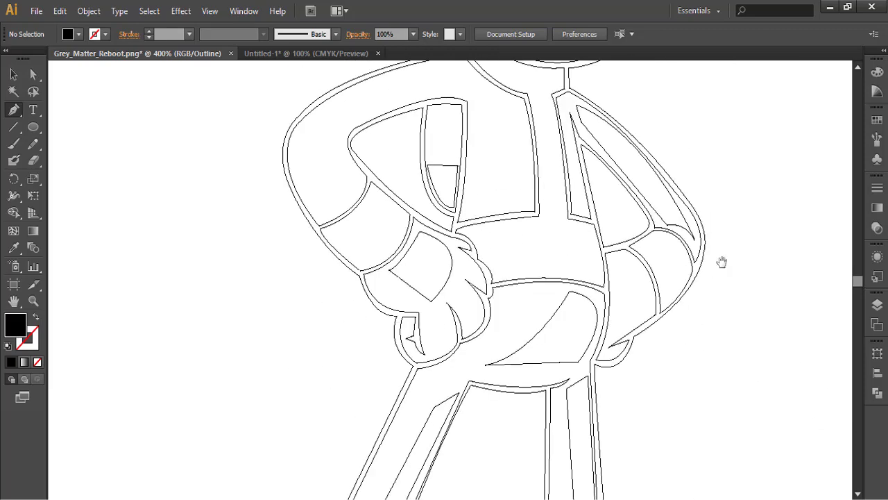
{"action": "left_click_drag", "start_coordinate": [726, 186], "coordinate": [686, 209]}
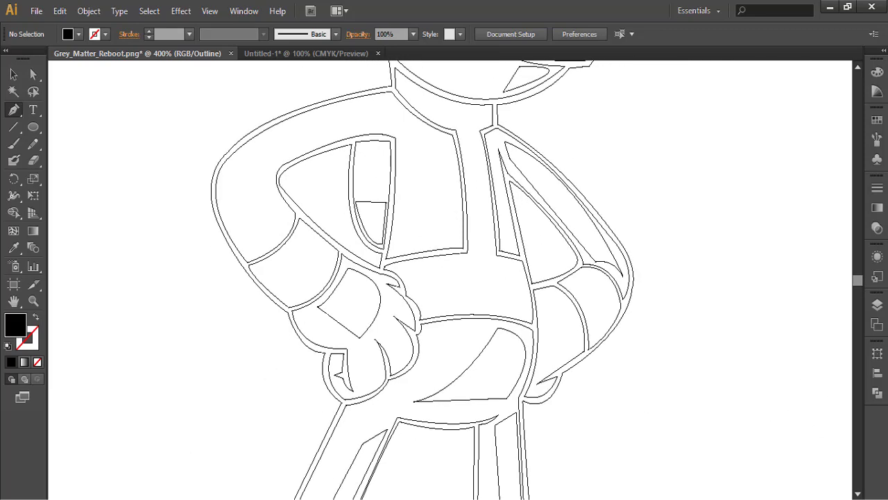
{"action": "key", "text": "ctrl+minus"}
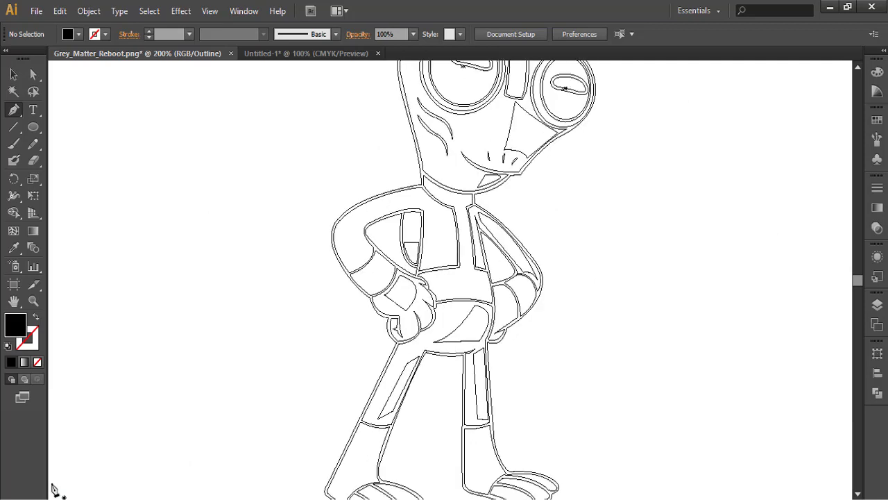
{"action": "key", "text": "ctrl+minus"}
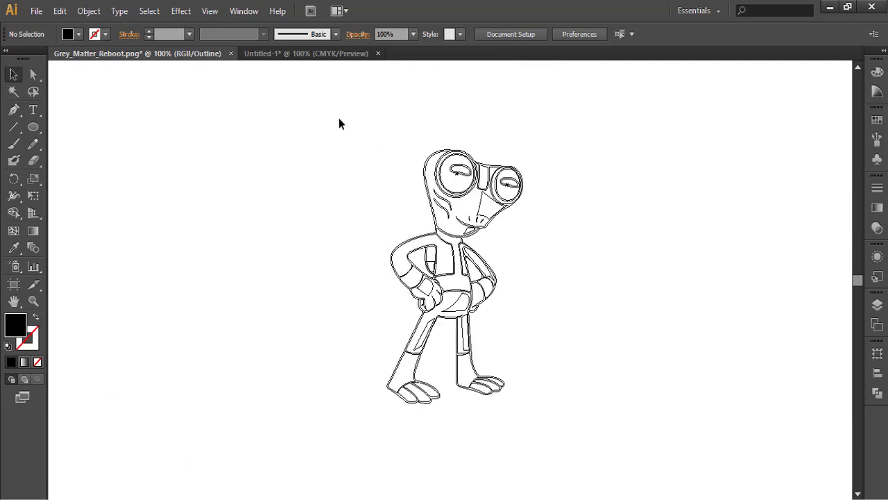
{"action": "left_click_drag", "start_coordinate": [339, 124], "coordinate": [559, 155]}
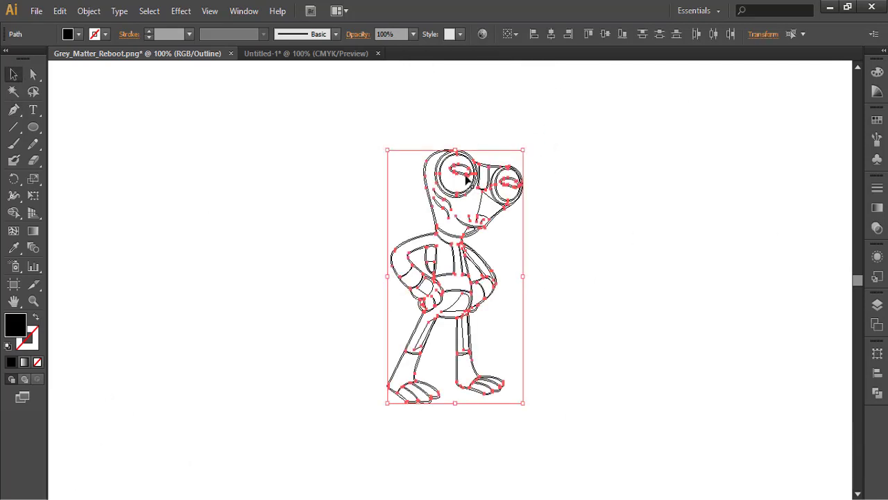
{"action": "left_click_drag", "start_coordinate": [467, 177], "coordinate": [353, 258]}
- Enlarge the character to fill the height beside the colour swatches, and deselect it
{"action": "left_click_drag", "start_coordinate": [412, 231], "coordinate": [495, 80]}
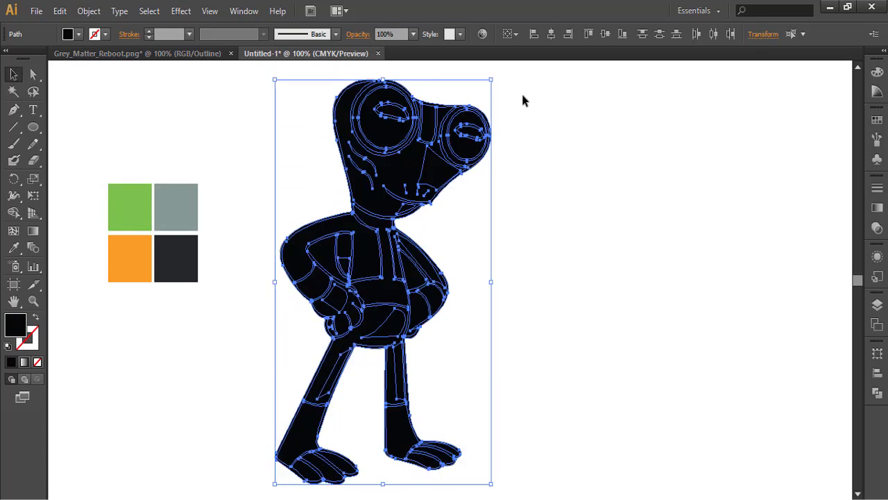
{"action": "left_click_drag", "start_coordinate": [491, 484], "coordinate": [494, 489]}
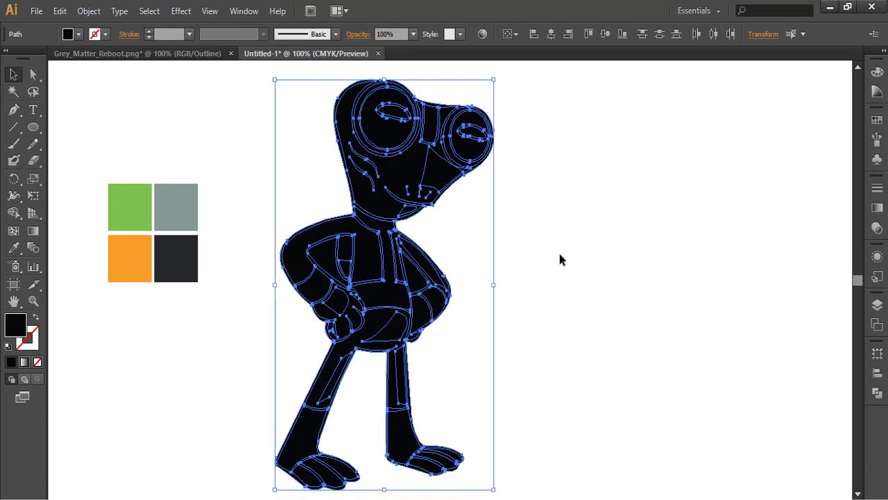
{"action": "left_click", "coordinate": [464, 302]}
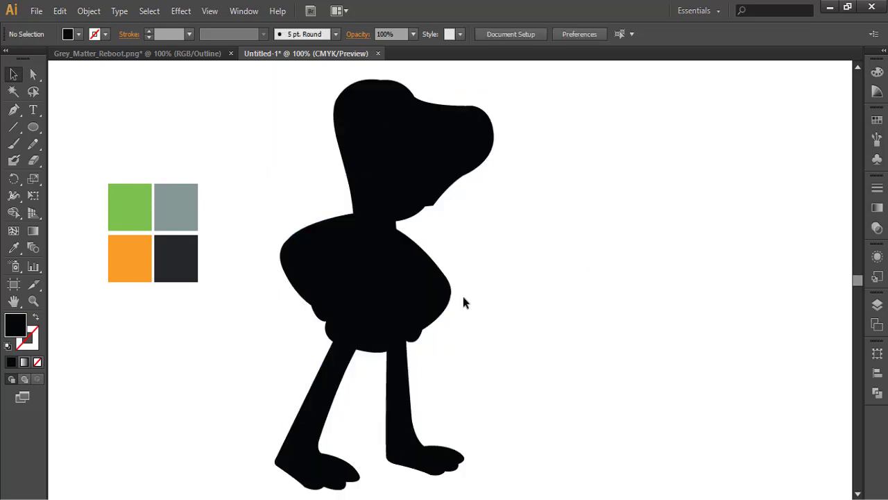
- Fill the base silhouette with the sampled dark charcoal swatch and the face shape with the grey swatch, deselecting each one
{"action": "left_click", "coordinate": [305, 269]}
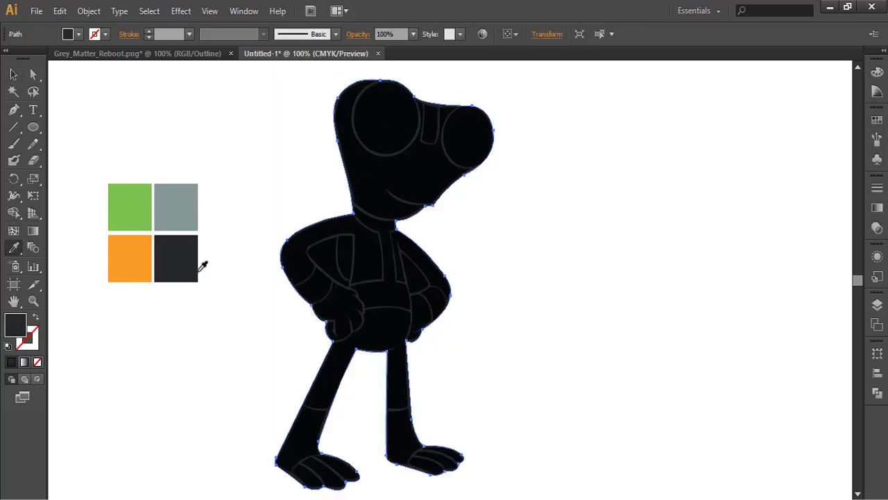
{"action": "left_click", "coordinate": [519, 320]}
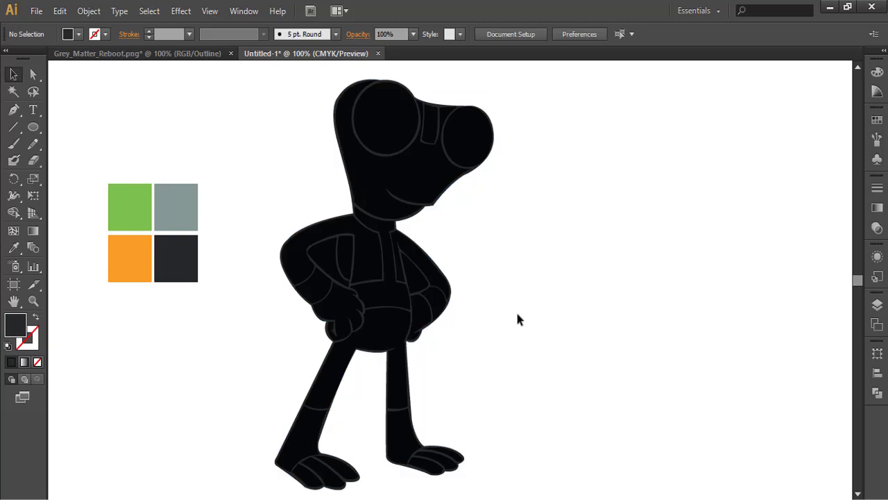
{"action": "left_click", "coordinate": [358, 180]}
{"action": "key", "text": "i"}
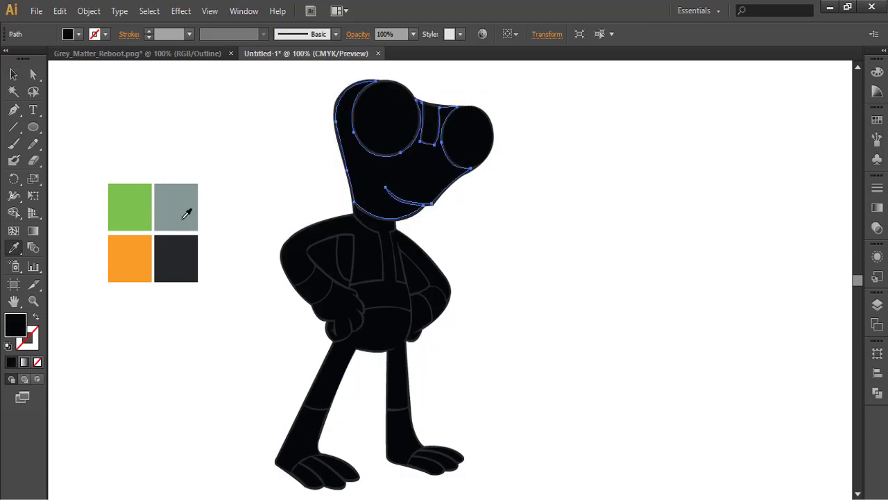
{"action": "left_click", "coordinate": [186, 214]}
{"action": "left_click", "coordinate": [538, 299], "text": "ctrl"}
- Fill the larger eye's inner circle with the sampled orange swatch, and deselect it
{"action": "left_click", "coordinate": [388, 118], "text": "ctrl"}
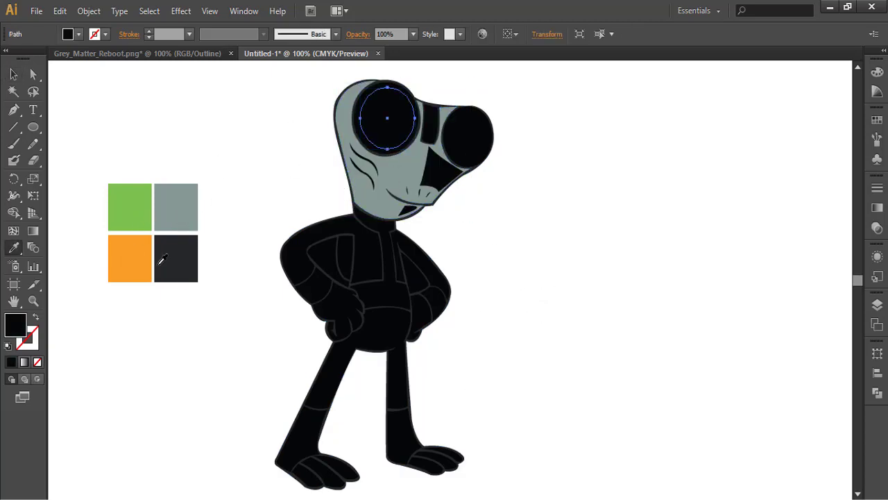
{"action": "left_click", "coordinate": [130, 269]}
{"action": "key", "text": "v"}
{"action": "left_click", "coordinate": [430, 223]}
- Fill the smaller eye's outer circle with the sampled orange swatch, and deselect it
{"action": "left_click", "coordinate": [450, 141]}
{"action": "left_click", "coordinate": [446, 159]}
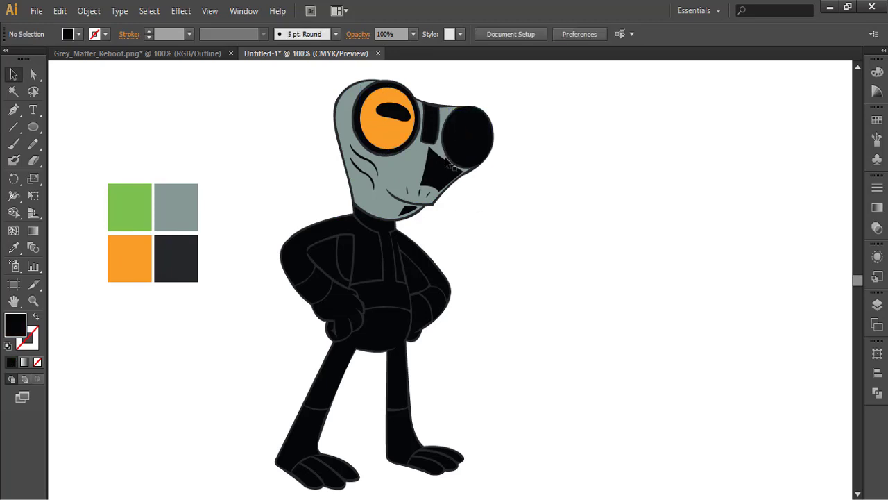
{"action": "left_click", "coordinate": [456, 154]}
{"action": "left_click", "coordinate": [470, 207]}
{"action": "left_click", "coordinate": [449, 145]}
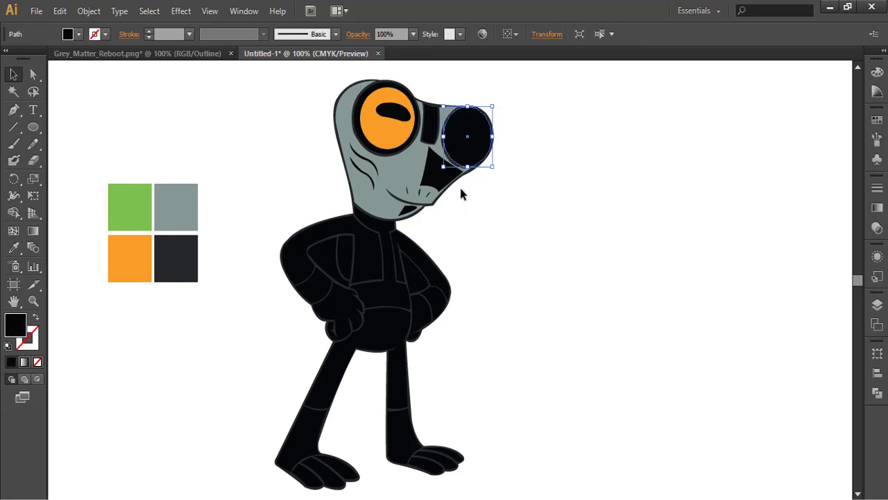
{"action": "key", "text": "i"}
{"action": "left_click", "coordinate": [132, 262]}
{"action": "key", "text": "v"}
{"action": "left_click", "coordinate": [482, 265]}
{"action": "left_click", "coordinate": [461, 158]}
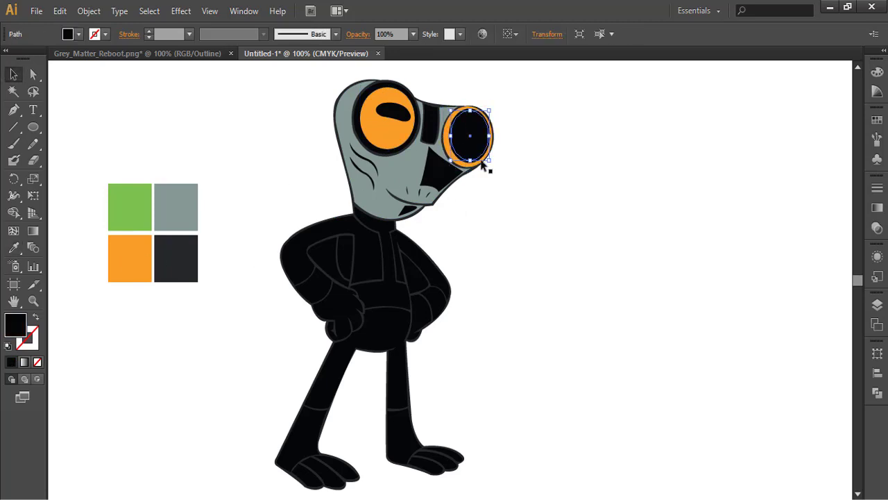
{"action": "right_click", "coordinate": [458, 138]}
{"action": "left_click", "coordinate": [469, 134]}
{"action": "right_click", "coordinate": [481, 136]}
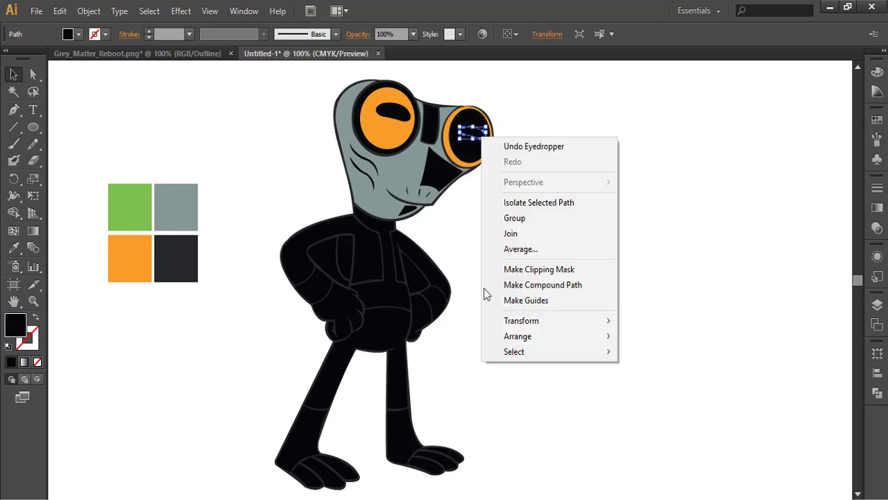
{"action": "left_click", "coordinate": [457, 255]}
{"action": "left_click", "coordinate": [469, 154]}
{"action": "left_click", "coordinate": [367, 133]}
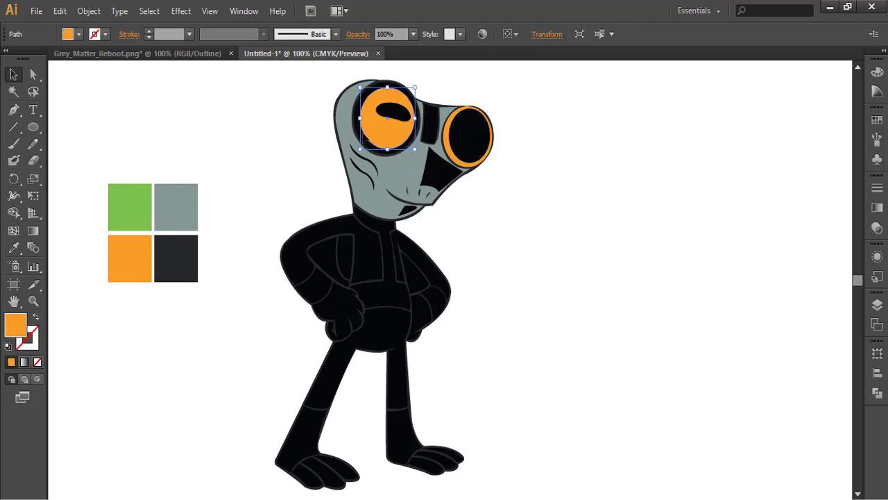
{"action": "left_click", "coordinate": [383, 167]}
{"action": "left_click", "coordinate": [386, 133]}
{"action": "left_click", "coordinate": [449, 152]}
{"action": "left_click", "coordinate": [464, 149]}
{"action": "left_click", "coordinate": [452, 155]}
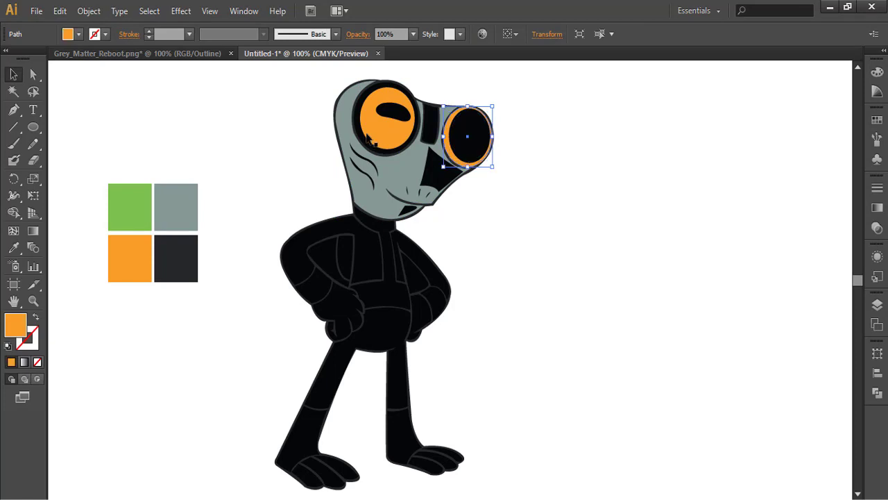
- Fill the smaller eye's inner circle with the sampled orange swatch, and deselect it
{"action": "left_click", "coordinate": [465, 154]}
{"action": "key", "text": "i"}
{"action": "left_click", "coordinate": [145, 272]}
{"action": "key", "text": "v"}
{"action": "left_click", "coordinate": [487, 270]}
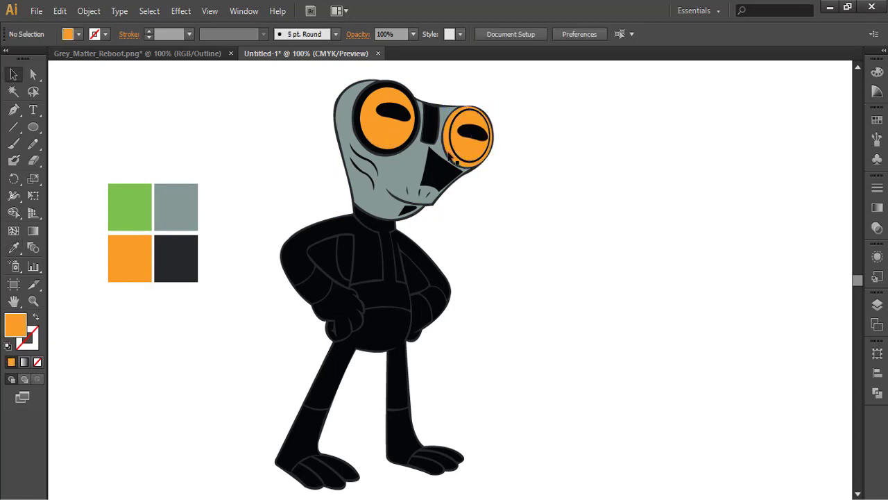
- Fill the smaller eye's outer circle with the sampled dark charcoal swatch, and deselect it
{"action": "left_click", "coordinate": [452, 161]}
{"action": "key", "text": "i"}
{"action": "left_click", "coordinate": [177, 267]}
{"action": "key", "text": "v"}
{"action": "left_click", "coordinate": [488, 283]}
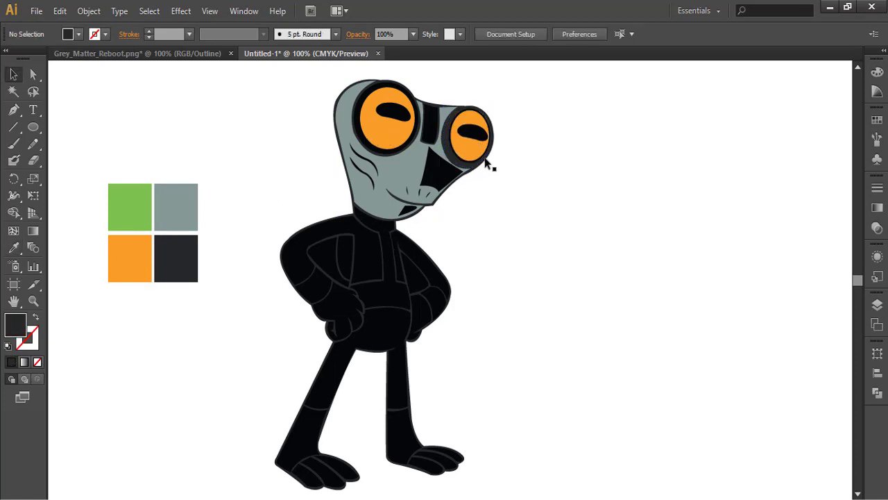
- Fill the pupils of both eyes with the sampled dark charcoal swatch
{"action": "left_click", "coordinate": [391, 116]}
{"action": "left_click", "coordinate": [473, 133], "text": "shift"}
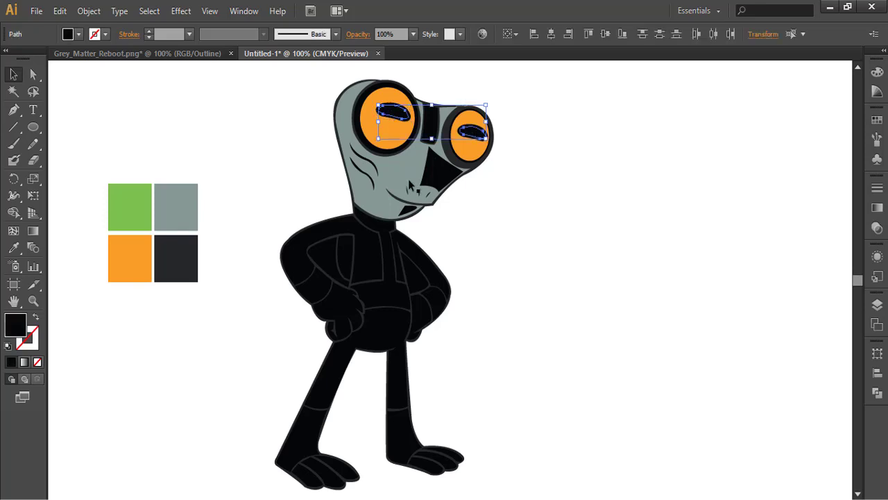
{"action": "key", "text": "i"}
{"action": "left_click", "coordinate": [176, 208]}
{"action": "left_click", "coordinate": [184, 253]}
- Try the sampled orange swatch on both pupils, undo that fill and deselect them
{"action": "left_click", "coordinate": [138, 253]}
{"action": "key", "text": "v"}
{"action": "left_click", "coordinate": [463, 234]}
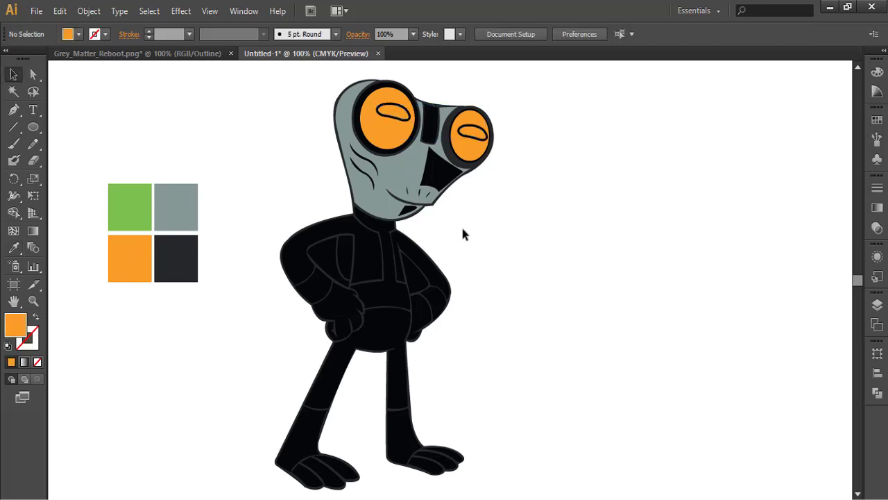
{"action": "key", "text": "ctrl+z"}
{"action": "key", "text": "ctrl+z"}
{"action": "left_click", "coordinate": [453, 224]}
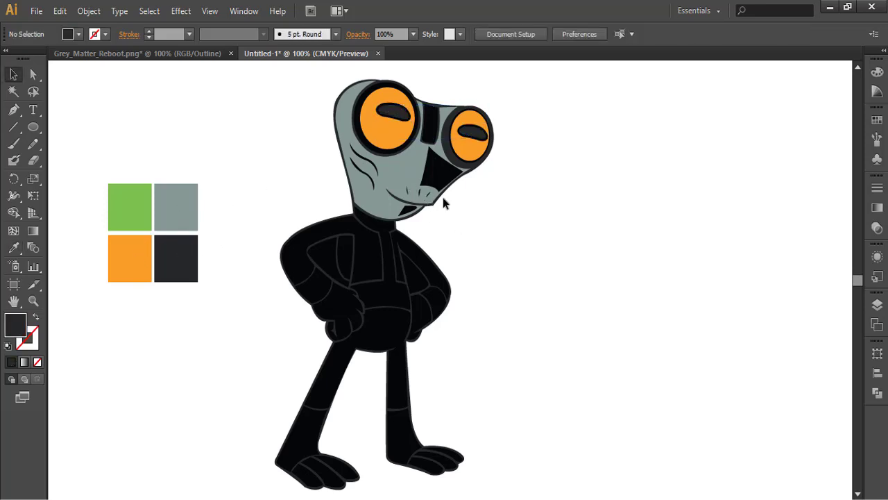
- Fill the suit's upper sleeve and chest shapes on both sides of the central black stripe with the sampled green swatch
{"action": "left_click", "coordinate": [360, 276]}
{"action": "key", "text": "i"}
{"action": "left_click", "coordinate": [130, 207]}
{"action": "key", "text": "v"}
{"action": "left_click", "coordinate": [270, 326]}
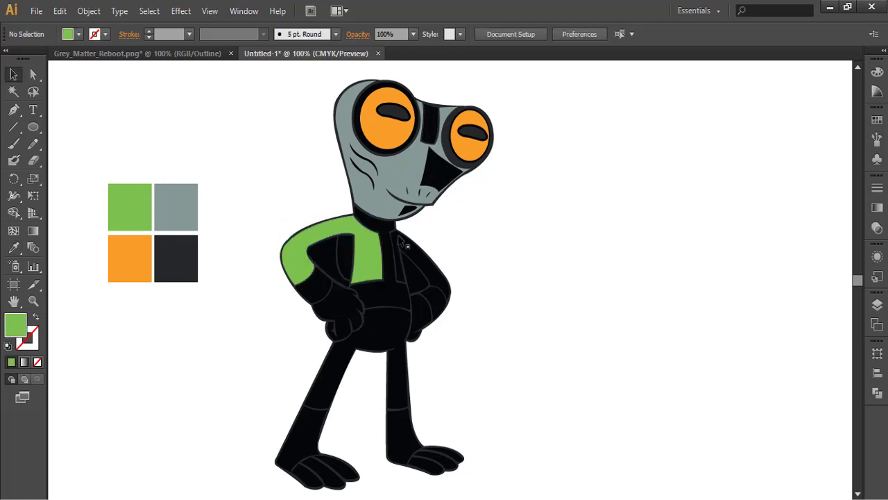
{"action": "left_click", "coordinate": [404, 241]}
{"action": "key", "text": "i"}
{"action": "left_click", "coordinate": [139, 208]}
{"action": "key", "text": "v"}
- Fill the suit's shape covering the hips and upper legs with the sampled green swatch, and deselect it
{"action": "left_click", "coordinate": [380, 325]}
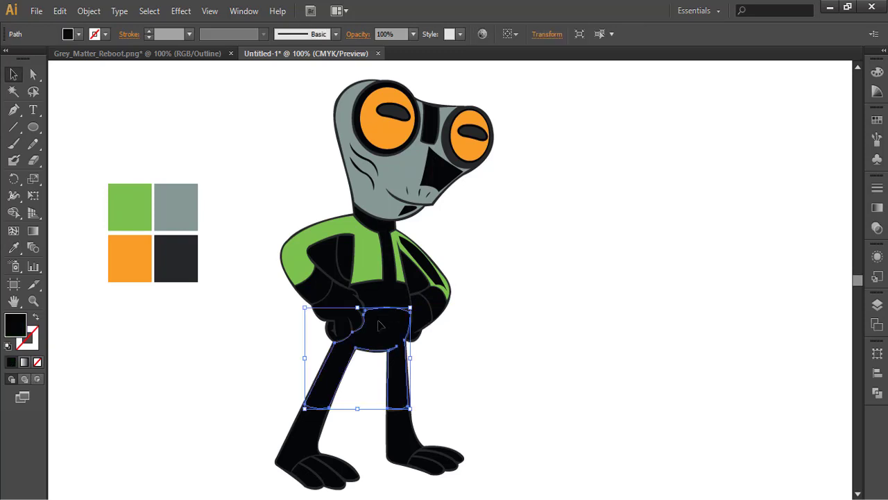
{"action": "key", "text": "i"}
{"action": "left_click", "coordinate": [130, 206]}
{"action": "key", "text": "v"}
{"action": "left_click", "coordinate": [526, 327]}
{"action": "left_click", "coordinate": [312, 286]}
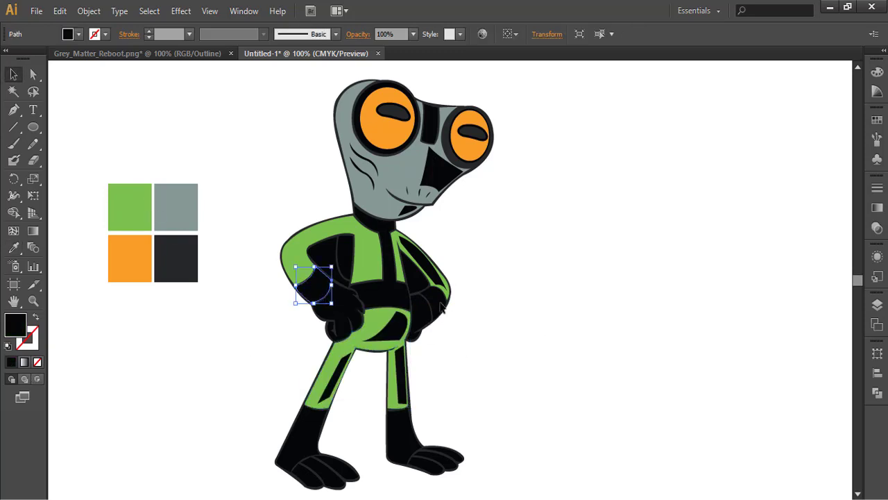
{"action": "left_click", "coordinate": [426, 304], "text": "shift"}
{"action": "left_click", "coordinate": [493, 326]}
- Fill both hands with the sampled grey swatch, and deselect them
{"action": "left_click", "coordinate": [337, 297]}
{"action": "left_click", "coordinate": [426, 316], "text": "shift"}
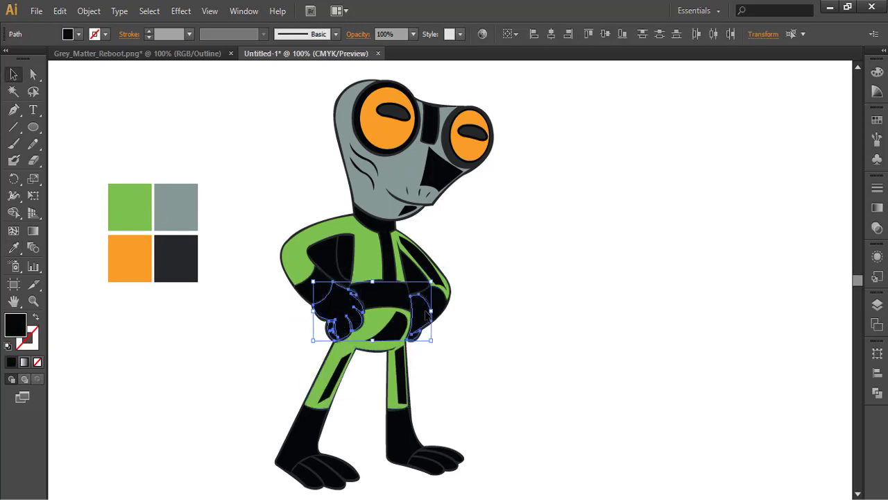
{"action": "key", "text": "i"}
{"action": "left_click", "coordinate": [177, 208]}
{"action": "key", "text": "v"}
{"action": "left_click", "coordinate": [517, 345]}
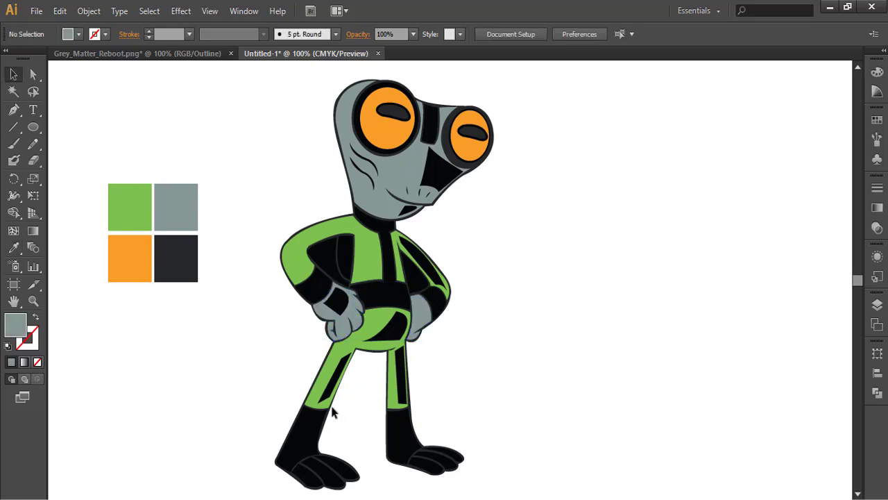
- Fill the toes of both feet with the sampled grey swatch, and deselect them
{"action": "left_click", "coordinate": [330, 485]}
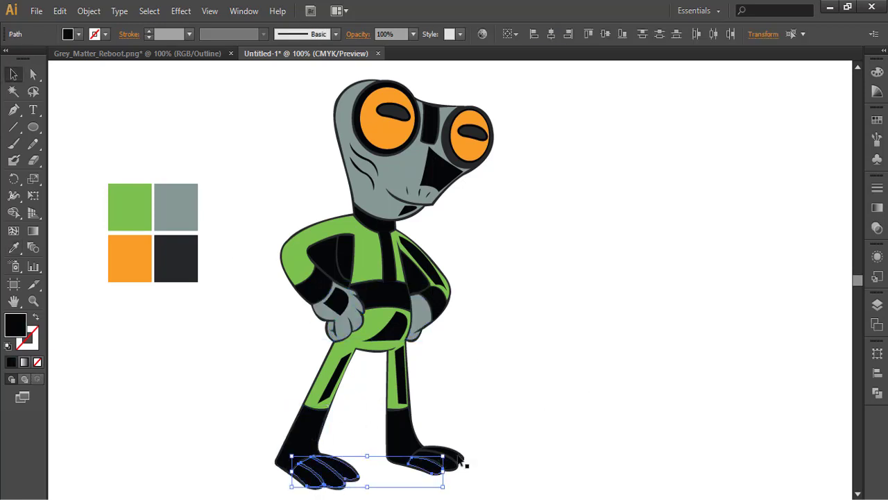
{"action": "key", "text": "i"}
{"action": "left_click", "coordinate": [186, 200]}
{"action": "key", "text": "v"}
{"action": "left_click", "coordinate": [577, 372]}
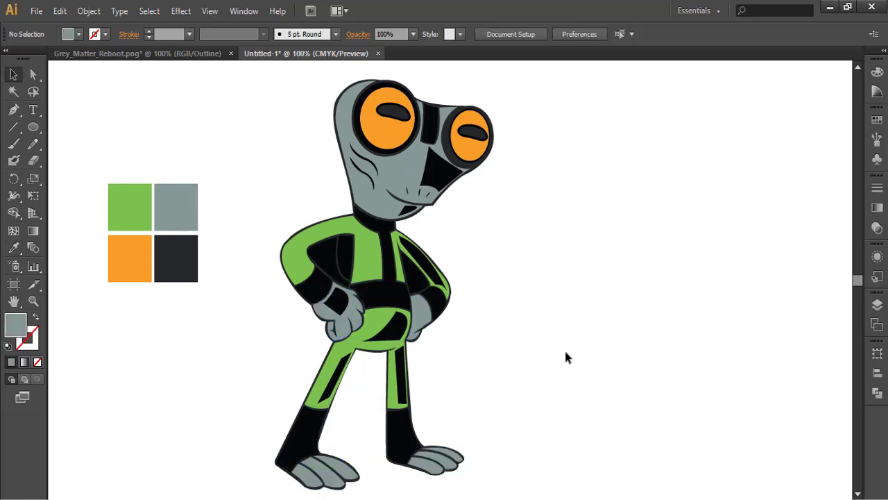
- Fill the gap shapes between each bent arm and the torso with white sampled from the blank canvas, deselecting each one
{"action": "left_click", "coordinate": [331, 263]}
{"action": "key", "text": "i"}
{"action": "left_click", "coordinate": [539, 286]}
{"action": "key", "text": "v"}
{"action": "left_click", "coordinate": [534, 292]}
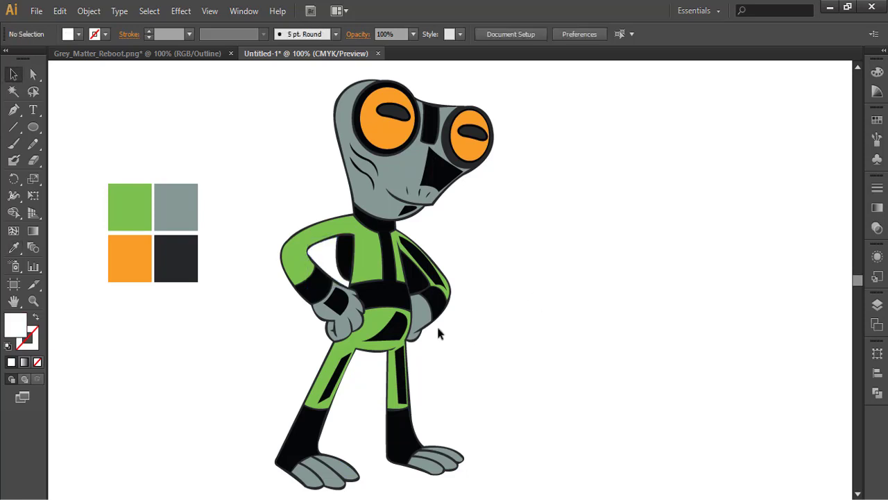
{"action": "left_click", "coordinate": [420, 285]}
{"action": "key", "text": "i"}
{"action": "left_click", "coordinate": [578, 285]}
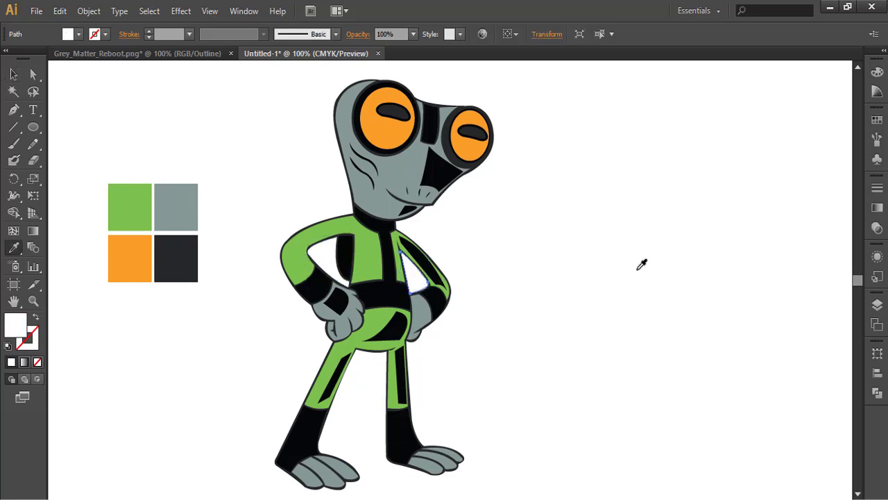
{"action": "key", "text": "v"}
{"action": "left_click", "coordinate": [374, 314]}
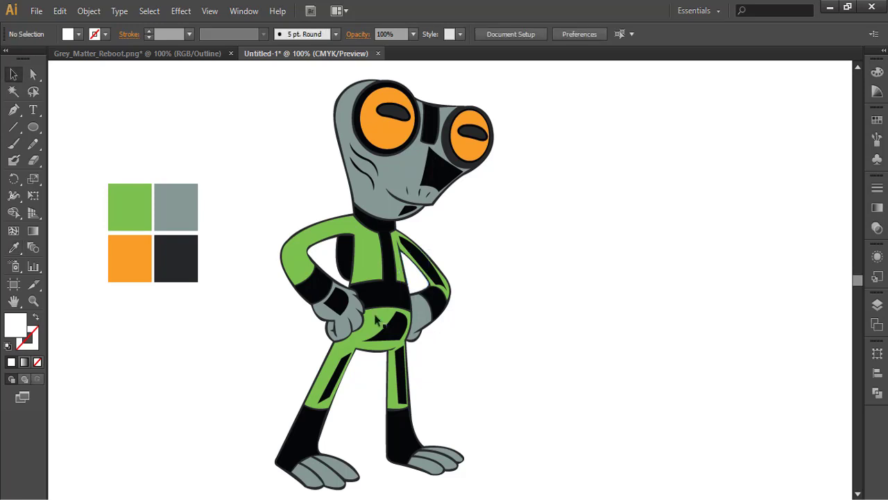
- Fill the narrow shape behind the torso, inside the bent arm, with the grey sampled from the hand, and deselect it
{"action": "left_click", "coordinate": [347, 255]}
{"action": "key", "text": "i"}
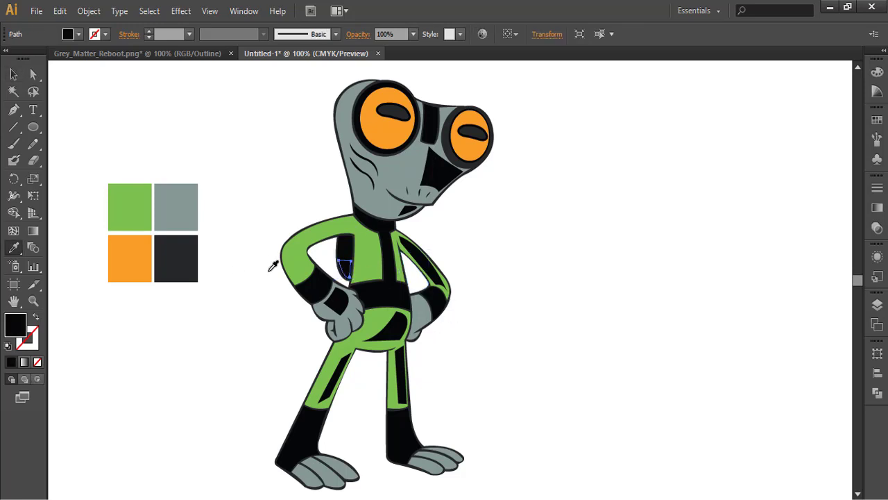
{"action": "key", "text": "v"}
{"action": "left_click", "coordinate": [345, 251]}
{"action": "key", "text": "i"}
{"action": "left_click", "coordinate": [340, 325]}
{"action": "key", "text": "v"}
{"action": "left_click", "coordinate": [574, 313]}
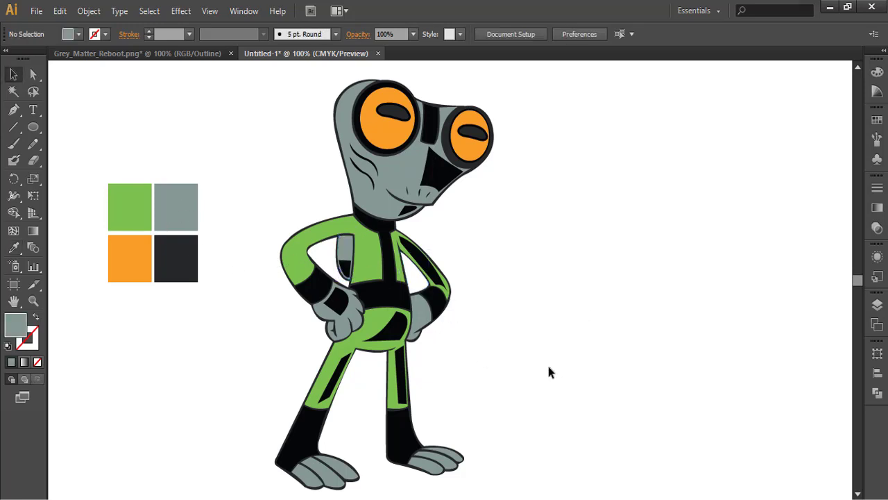
- Fill the shading panels on the muzzle and chin with the sampled grey, shifted to the darker teal-grey #6B8E86, and deselect them
{"action": "left_click", "coordinate": [448, 176]}
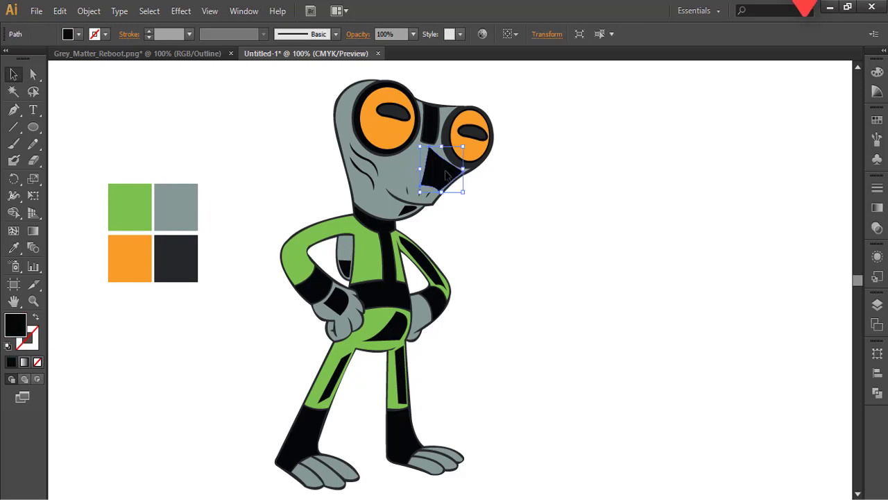
{"action": "key", "text": "i"}
{"action": "left_click", "coordinate": [175, 206]}
{"action": "double_click", "coordinate": [15, 324]}
{"action": "left_click", "coordinate": [314, 251]}
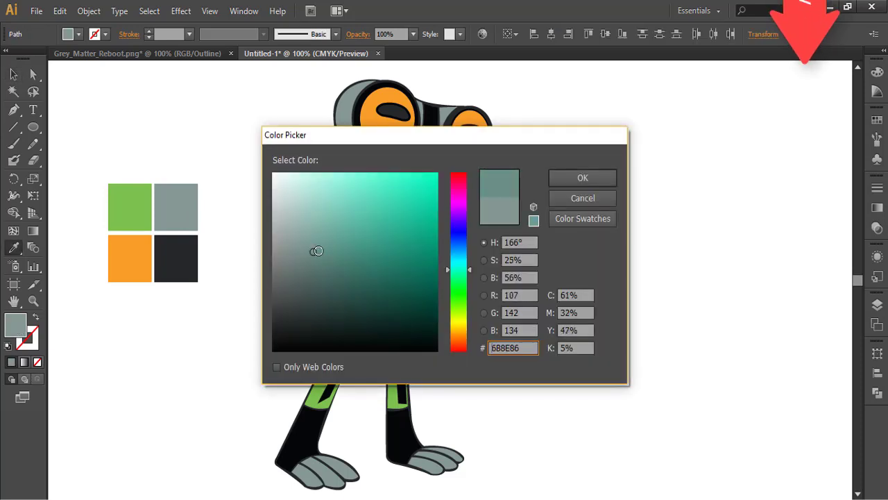
{"action": "left_click", "coordinate": [582, 178]}
{"action": "key", "text": "v"}
{"action": "left_click", "coordinate": [492, 275]}
- Fill the shading panel on the hand with the teal-grey sampled from the muzzle's shading panel, and deselect it
{"action": "left_click", "coordinate": [340, 303]}
{"action": "key", "text": "i"}
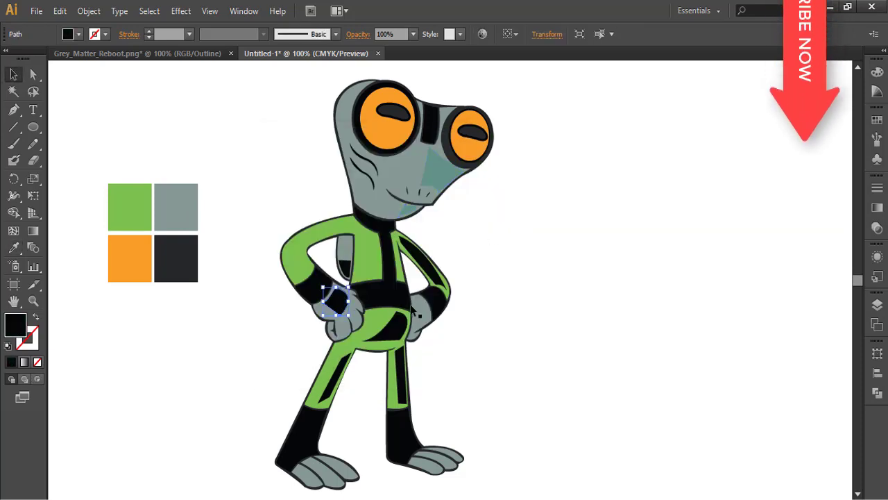
{"action": "left_click", "coordinate": [176, 206]}
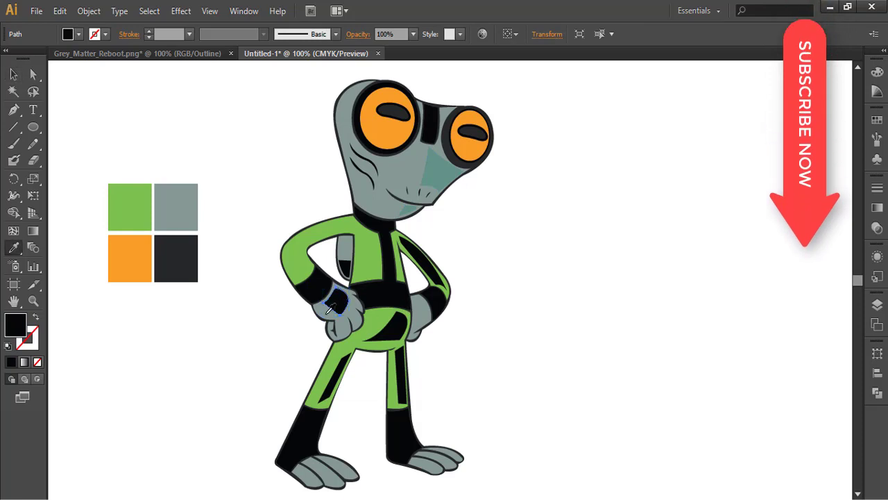
{"action": "double_click", "coordinate": [15, 324]}
{"action": "left_click", "coordinate": [310, 248]}
{"action": "left_click", "coordinate": [581, 176]}
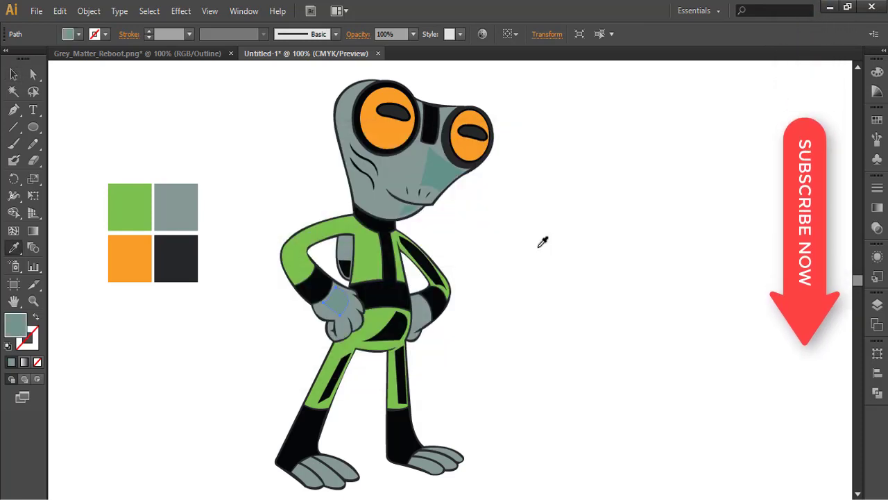
{"action": "left_click", "coordinate": [445, 164]}
{"action": "key", "text": "v"}
{"action": "left_click", "coordinate": [464, 278]}
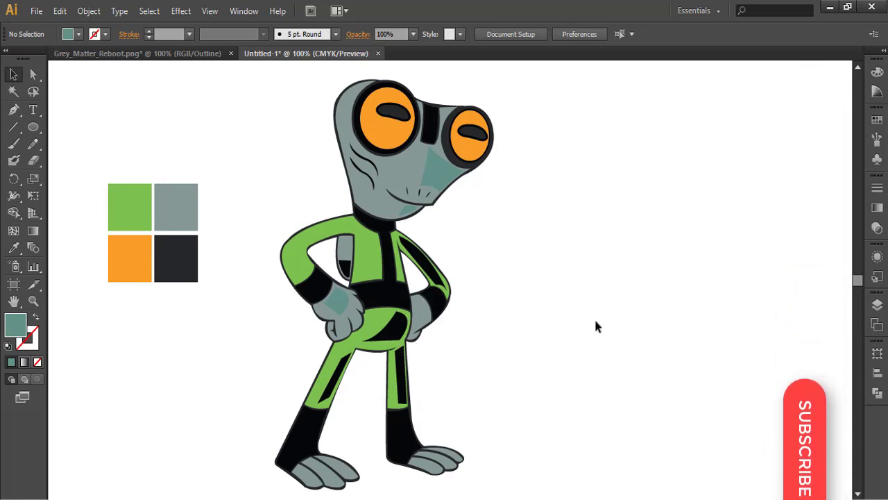
- Fill the shading panels on the arm, belly and both legs with a slightly darker shade of the sampled green swatch, and deselect them
{"action": "left_click", "coordinate": [422, 262]}
{"action": "left_click", "coordinate": [396, 328], "text": "shift"}
{"action": "left_click", "coordinate": [402, 388], "text": "shift"}
{"action": "left_click", "coordinate": [335, 380], "text": "shift"}
{"action": "key", "text": "i"}
{"action": "left_click", "coordinate": [130, 208]}
{"action": "double_click", "coordinate": [21, 328]}
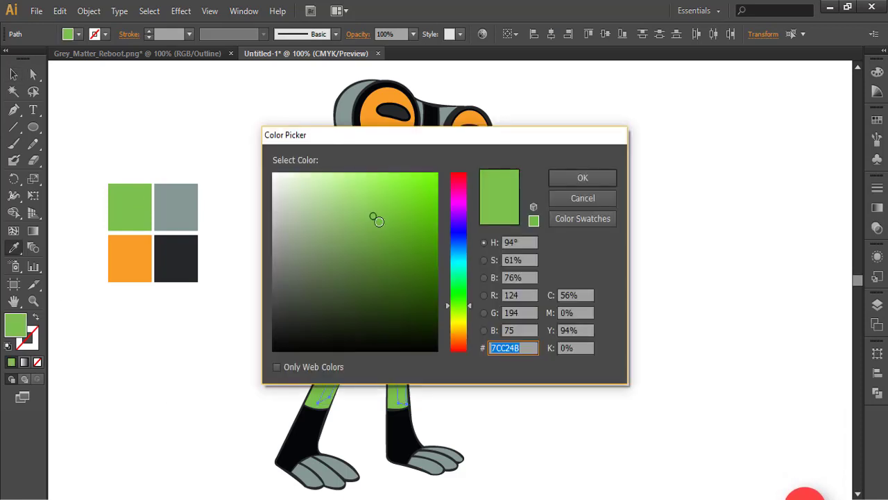
{"action": "left_click", "coordinate": [378, 223]}
{"action": "left_click", "coordinate": [582, 178]}
{"action": "key", "text": "v"}
{"action": "left_click", "coordinate": [521, 292]}
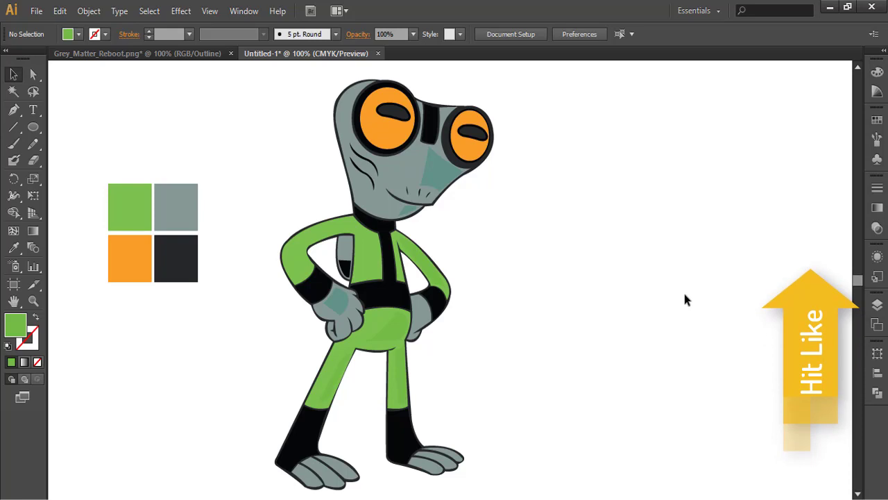
- Delete the four colour swatch squares beside the character
{"action": "left_click_drag", "start_coordinate": [89, 164], "coordinate": [239, 342]}
{"action": "key", "text": "Delete"}
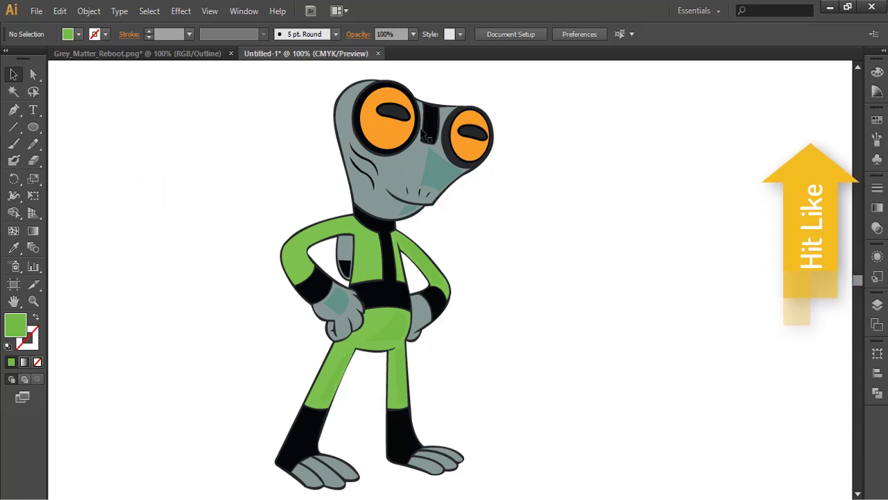
- Try filling the panel between the eyes with the muzzle's sampled teal-grey, undo that fill and deselect it
{"action": "left_click", "coordinate": [430, 125]}
{"action": "key", "text": "i"}
{"action": "left_click", "coordinate": [439, 171]}
{"action": "key", "text": "ctrl+z"}
{"action": "key", "text": "v"}
{"action": "left_click", "coordinate": [504, 263]}
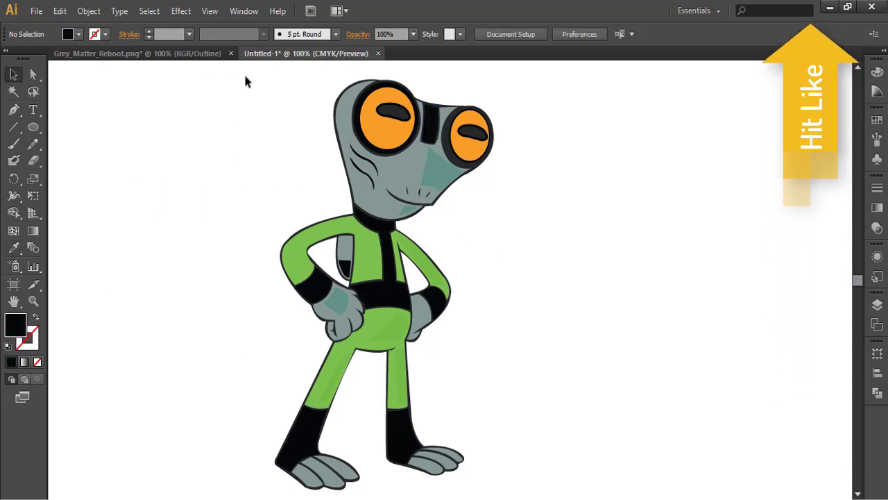
- Group all of the character's shapes, move the group to the middle of the canvas and deselect it
{"action": "left_click_drag", "start_coordinate": [235, 71], "coordinate": [556, 492]}
{"action": "key", "text": "ctrl+g"}
{"action": "left_click_drag", "start_coordinate": [390, 188], "coordinate": [466, 181]}
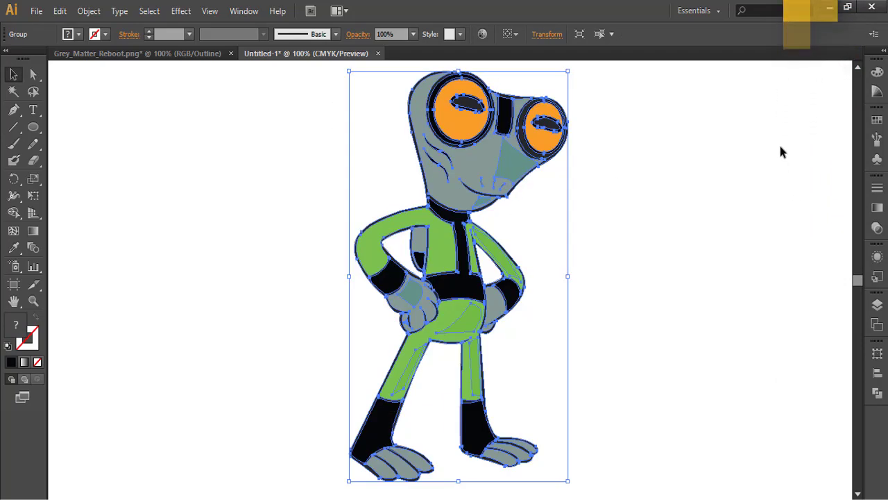
{"action": "left_click", "coordinate": [679, 250]}
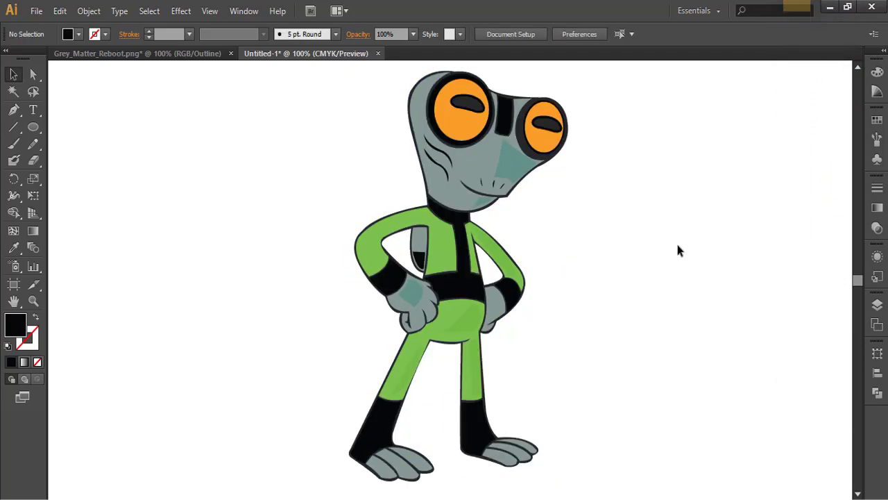